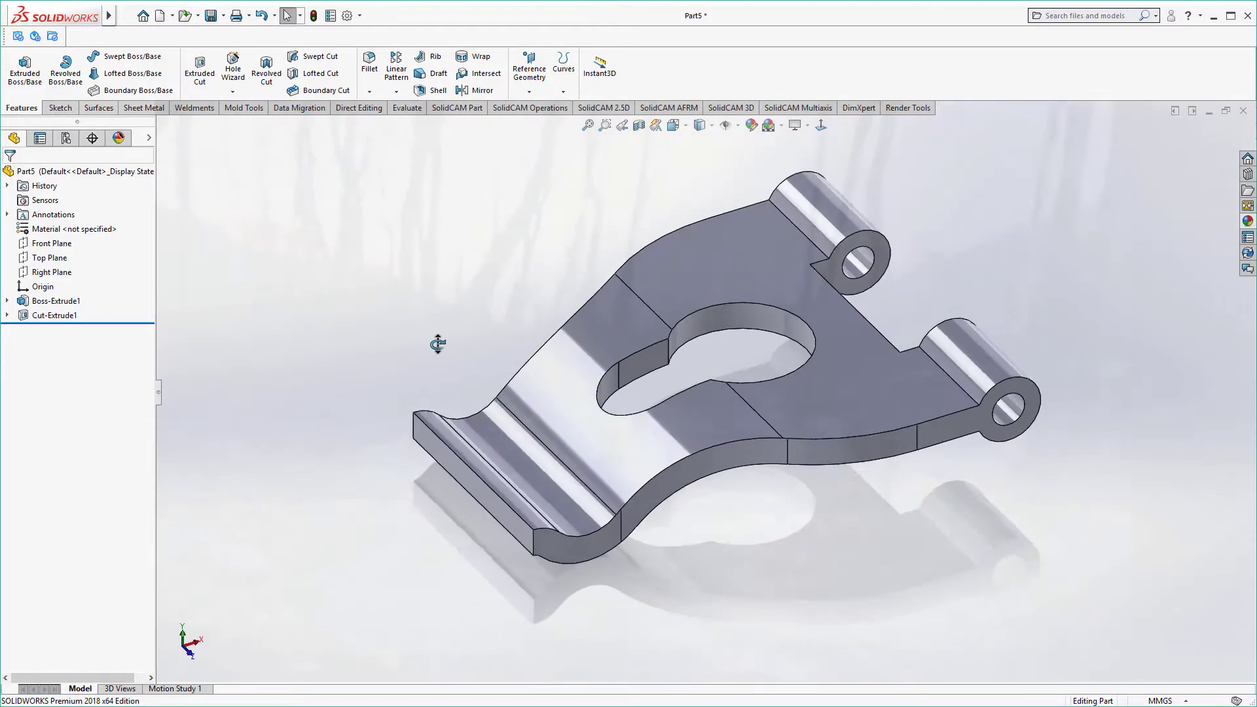
# Orbit the finished S-bent bracket to show its hinge eyes and keyhole slot from several angles.
pyautogui.moveTo(437, 343)
pyautogui.mouseDown(button='middle')
pyautogui.moveTo(662, 373)
pyautogui.moveTo(752, 281)
pyautogui.moveTo(923, 272)
pyautogui.moveTo(1026, 302)
pyautogui.mouseUp(button='middle')
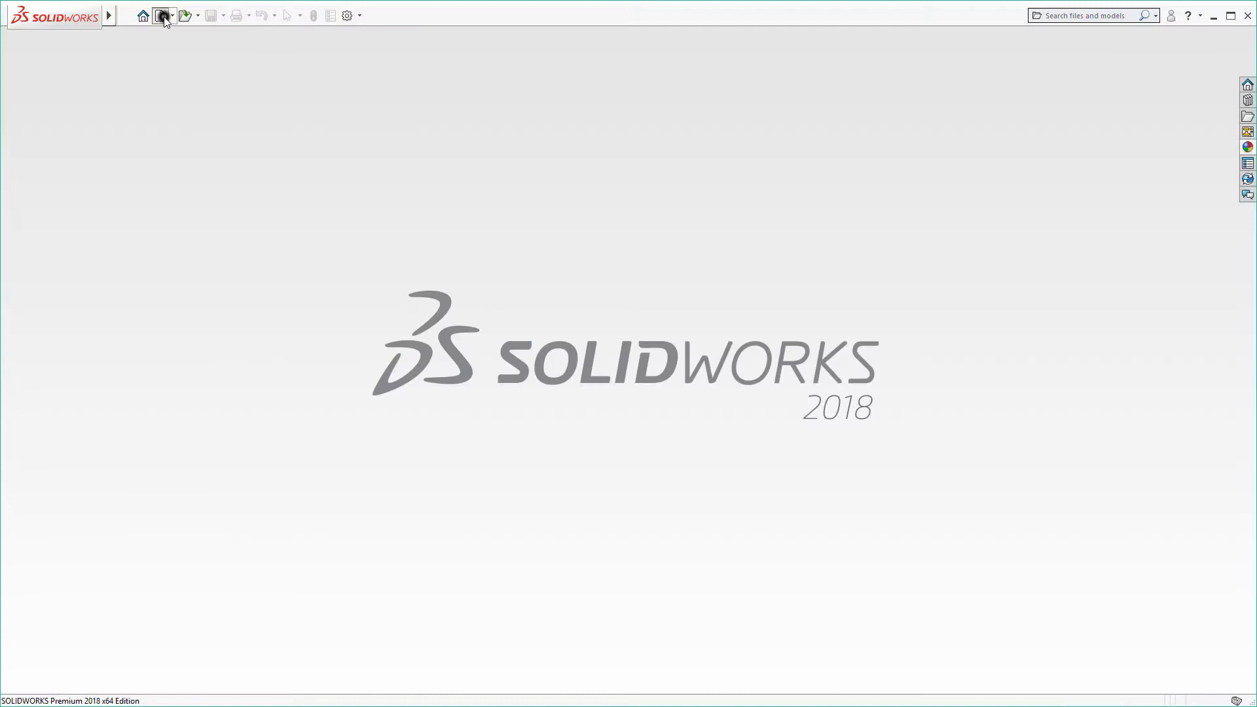
# Create a new part and start a sketch on the Front Plane.
pyautogui.click(164, 17)
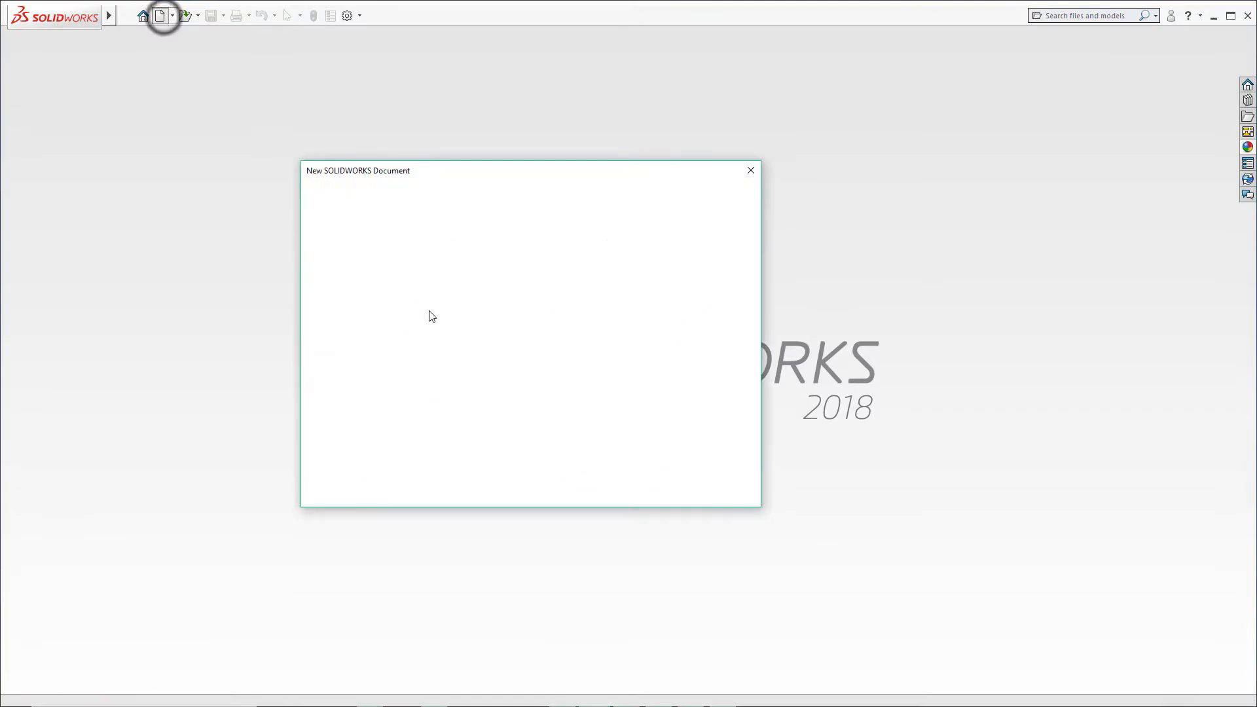
pyautogui.doubleClick(387, 297)
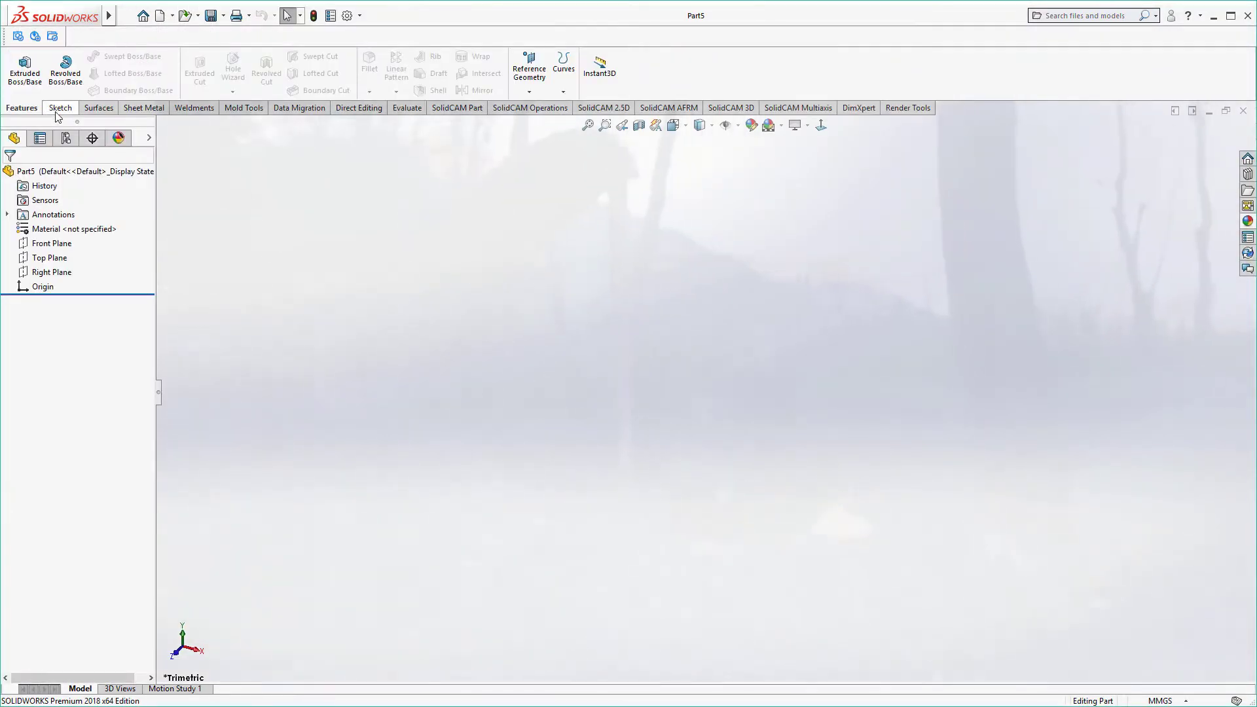
pyautogui.click(61, 107)
pyautogui.click(19, 66)
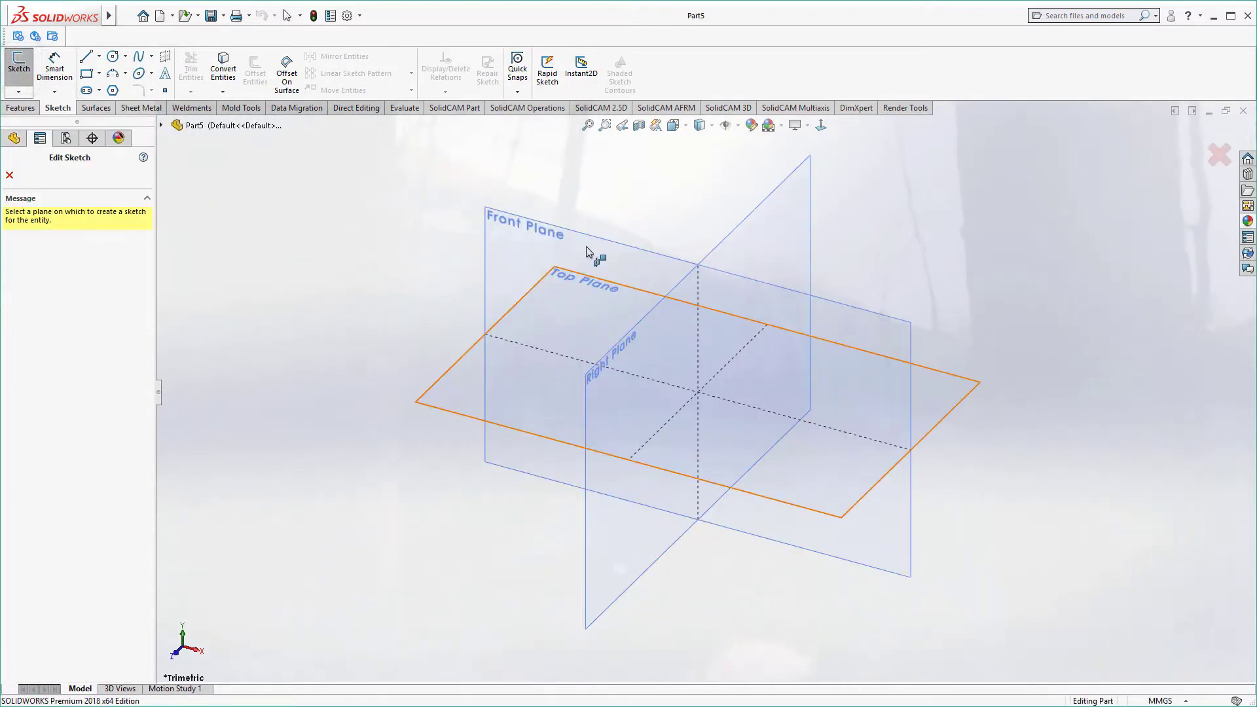
pyautogui.click(587, 245)
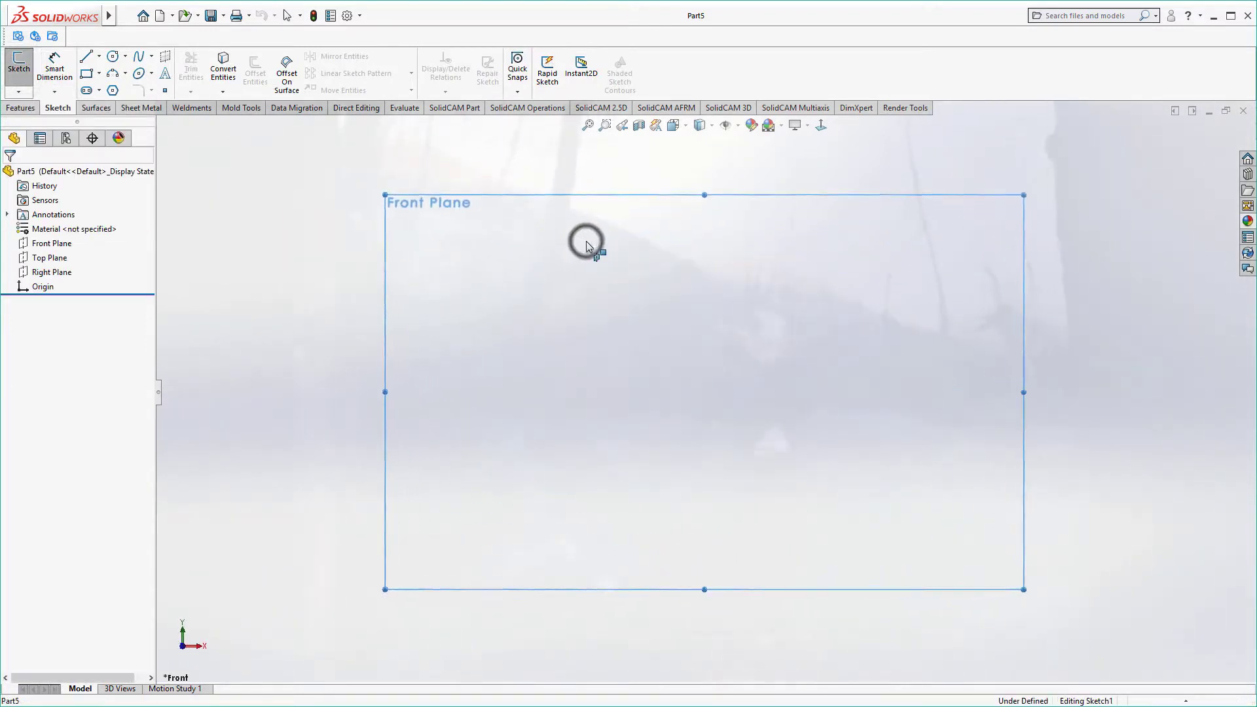
# Draw a straight centreline left from the origin, then three tangent arcs forming the S-curve.
pyautogui.click(98, 57)
pyautogui.click(108, 86)
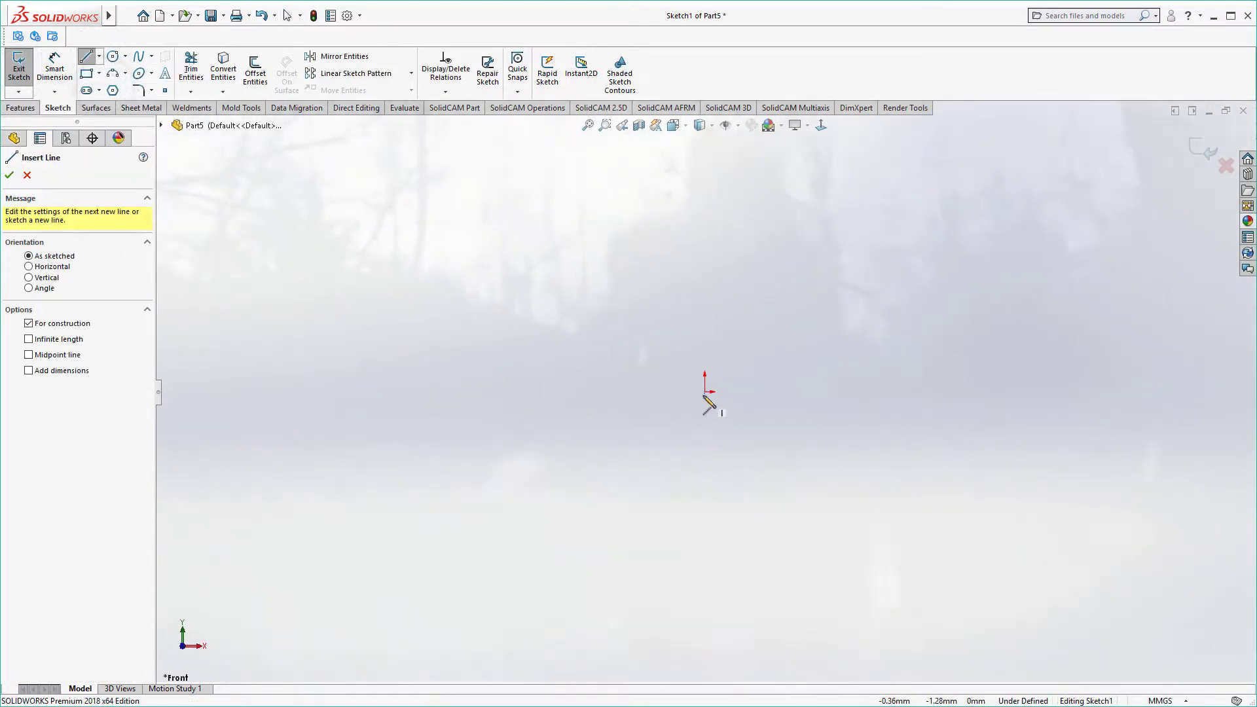
pyautogui.click(705, 391)
pyautogui.click(565, 392)
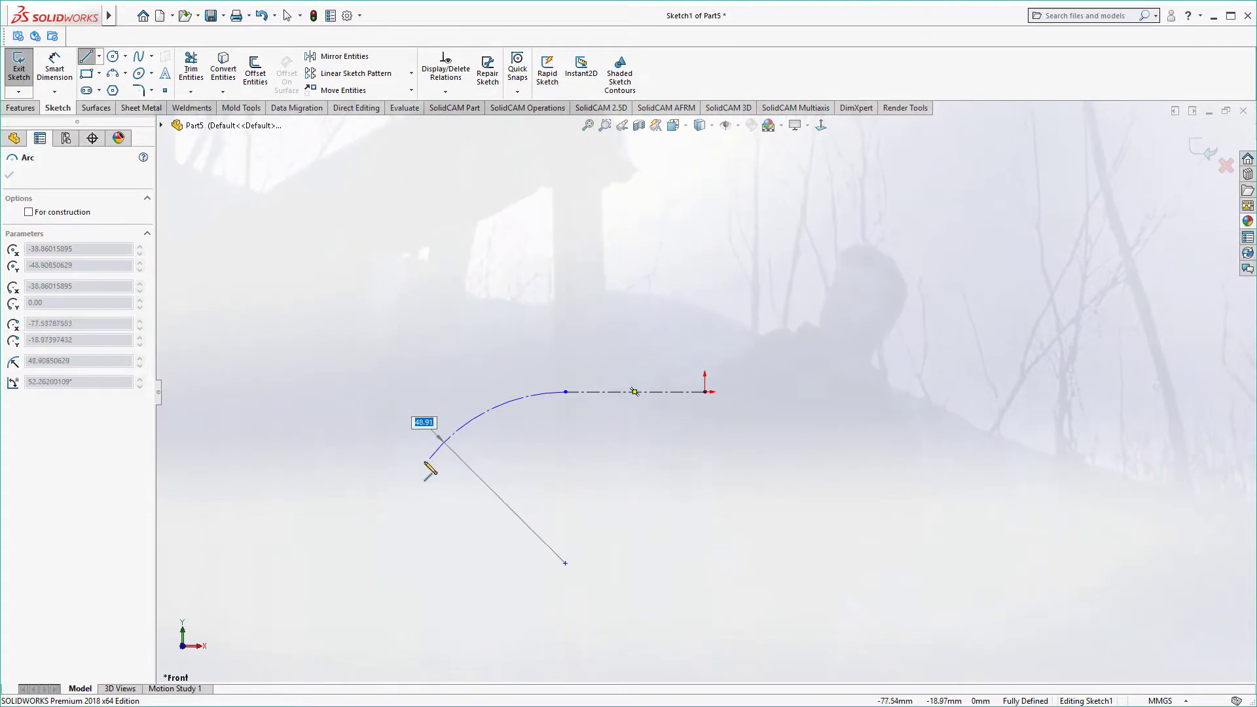
pyautogui.click(418, 463)
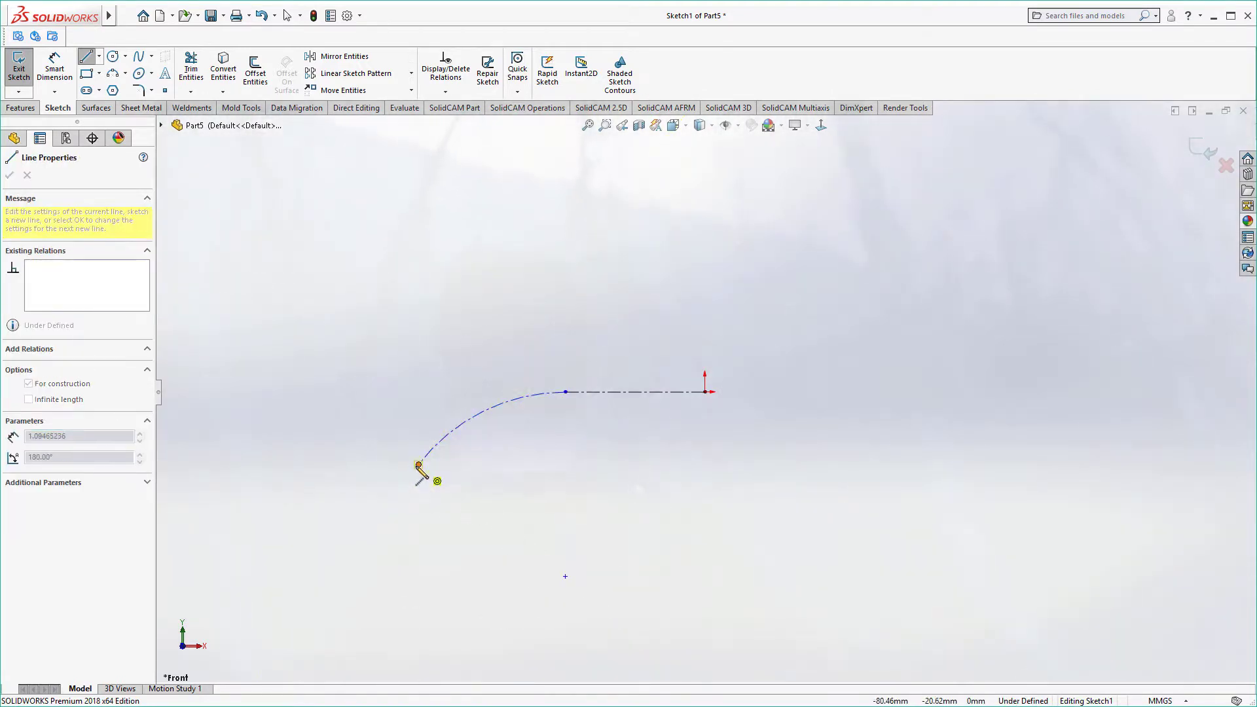
pyautogui.click(332, 479)
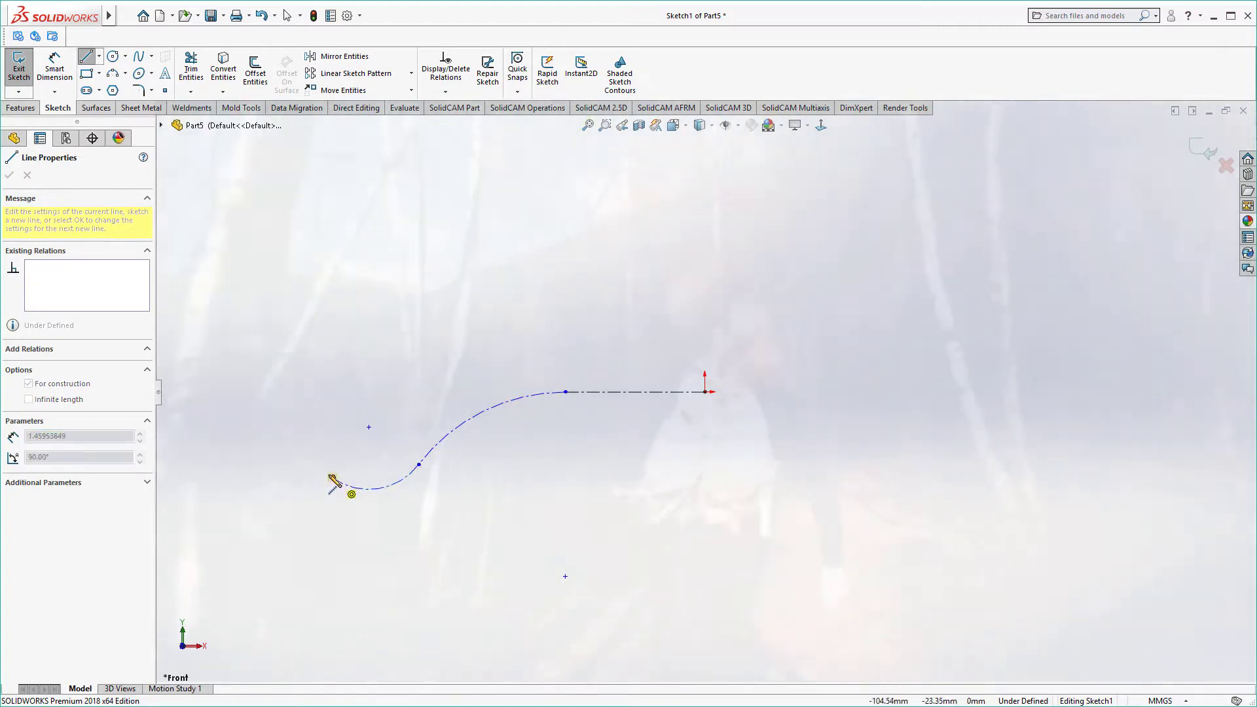
pyautogui.click(277, 458)
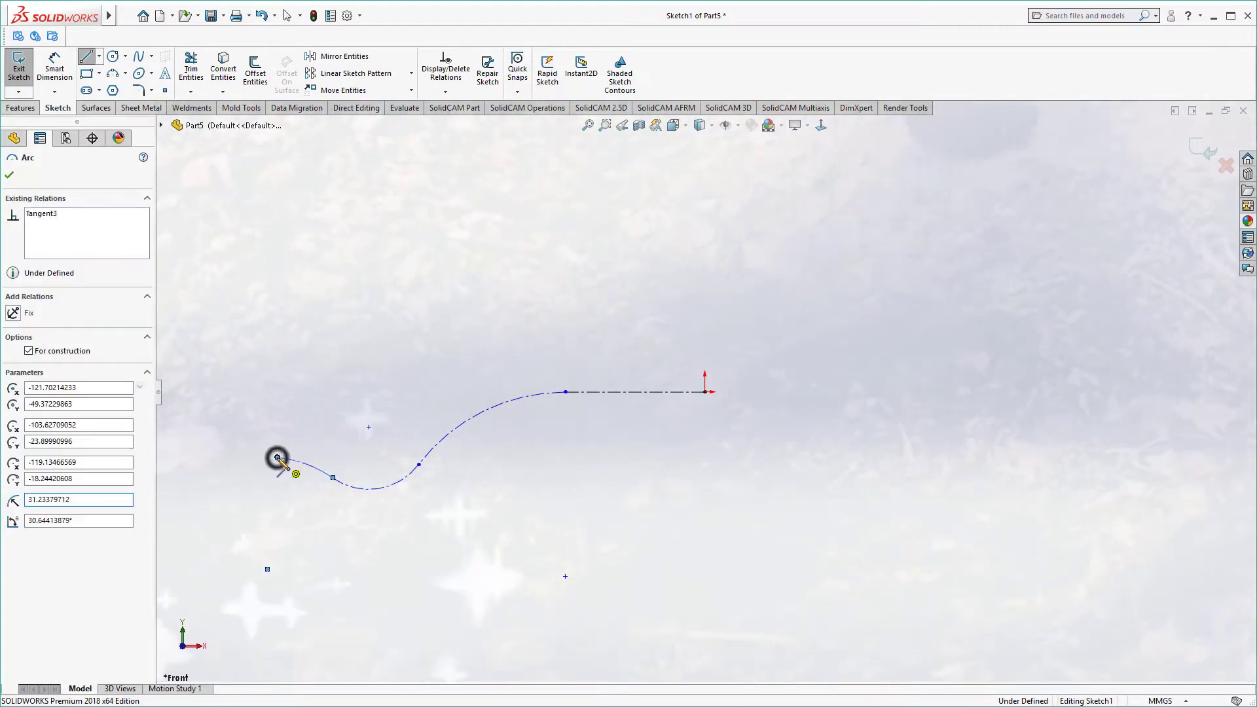
pyautogui.rightClick(281, 338)
pyautogui.click(305, 394)
pyautogui.press('Escape')
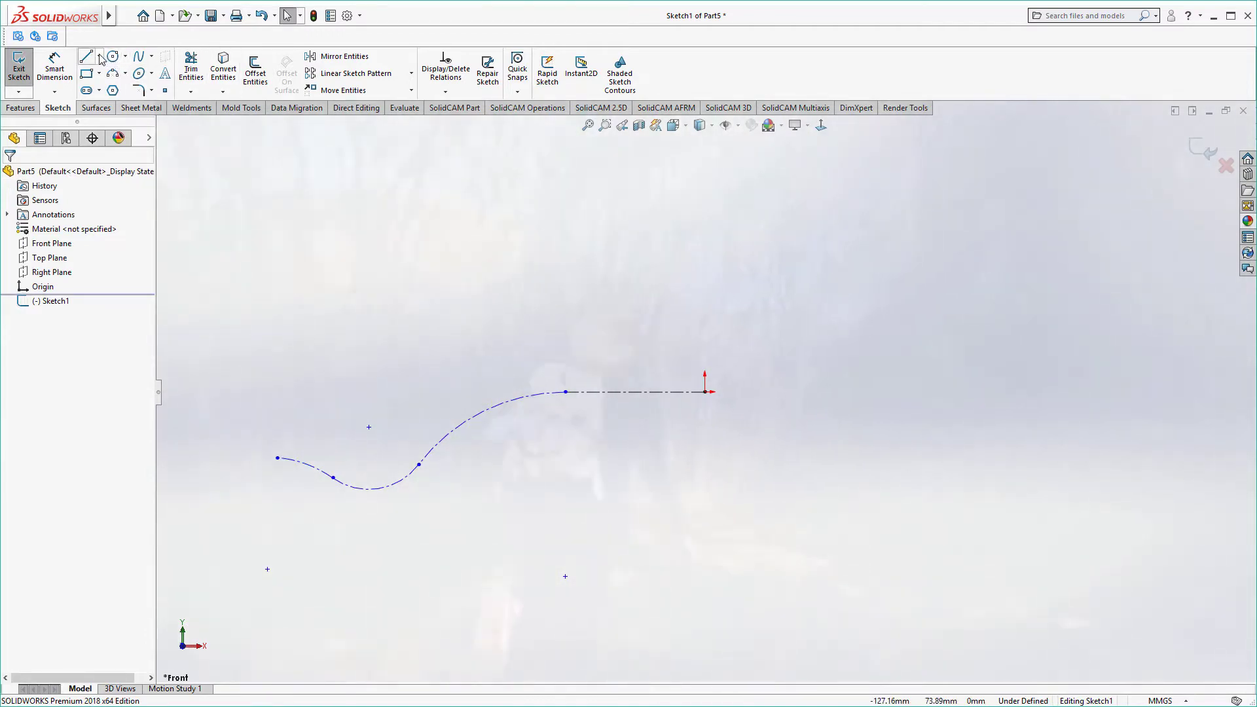
# Dimension the straight centreline to 38 mm.
pyautogui.click(54, 65)
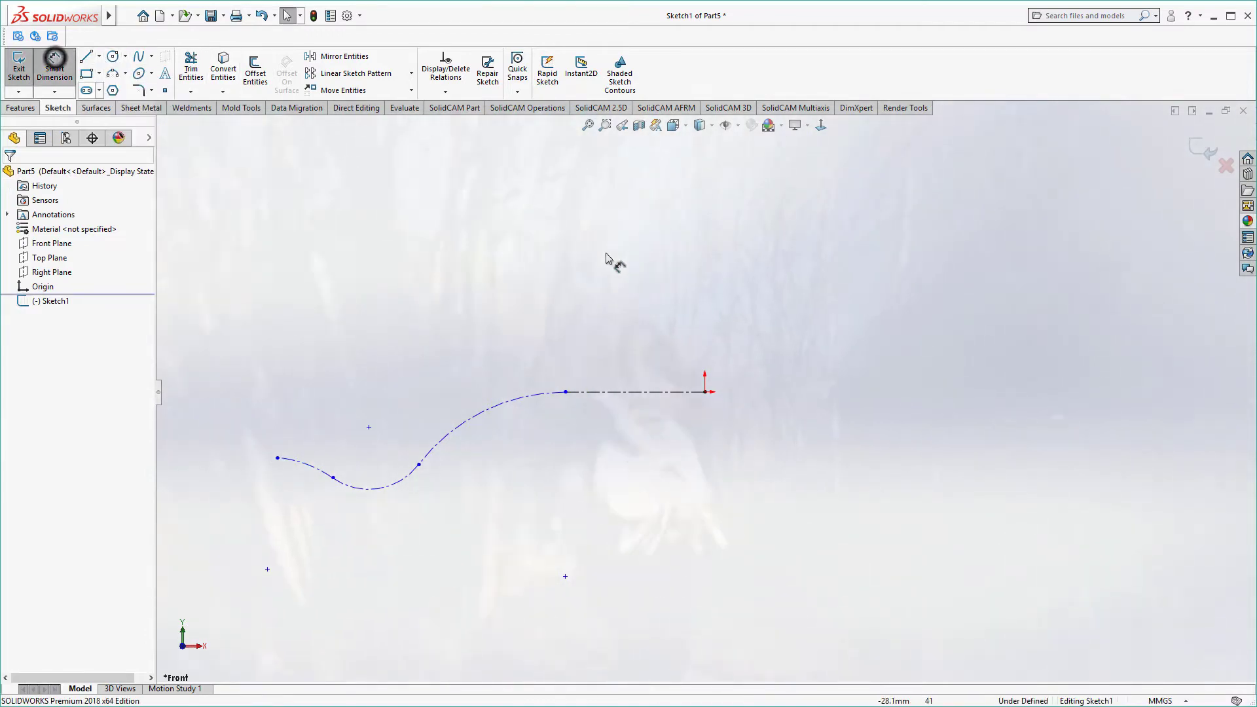
pyautogui.click(603, 391)
pyautogui.click(621, 298)
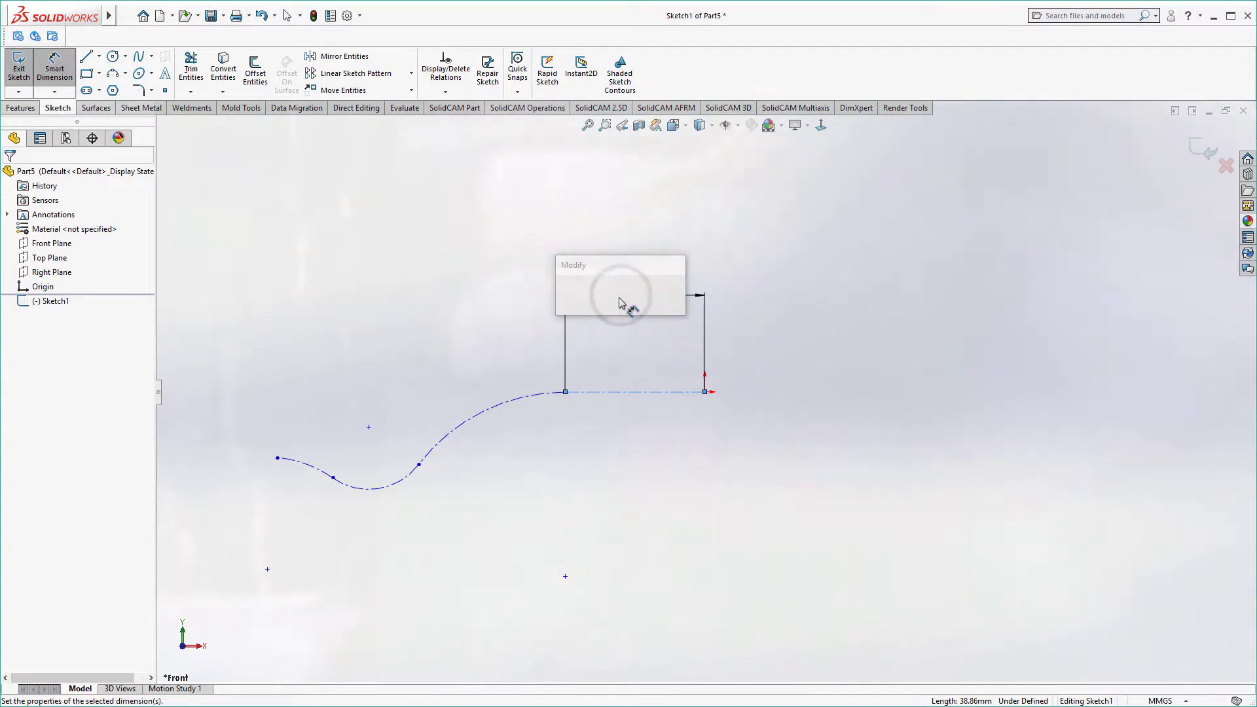
pyautogui.press('Return')
pyautogui.click(642, 444)
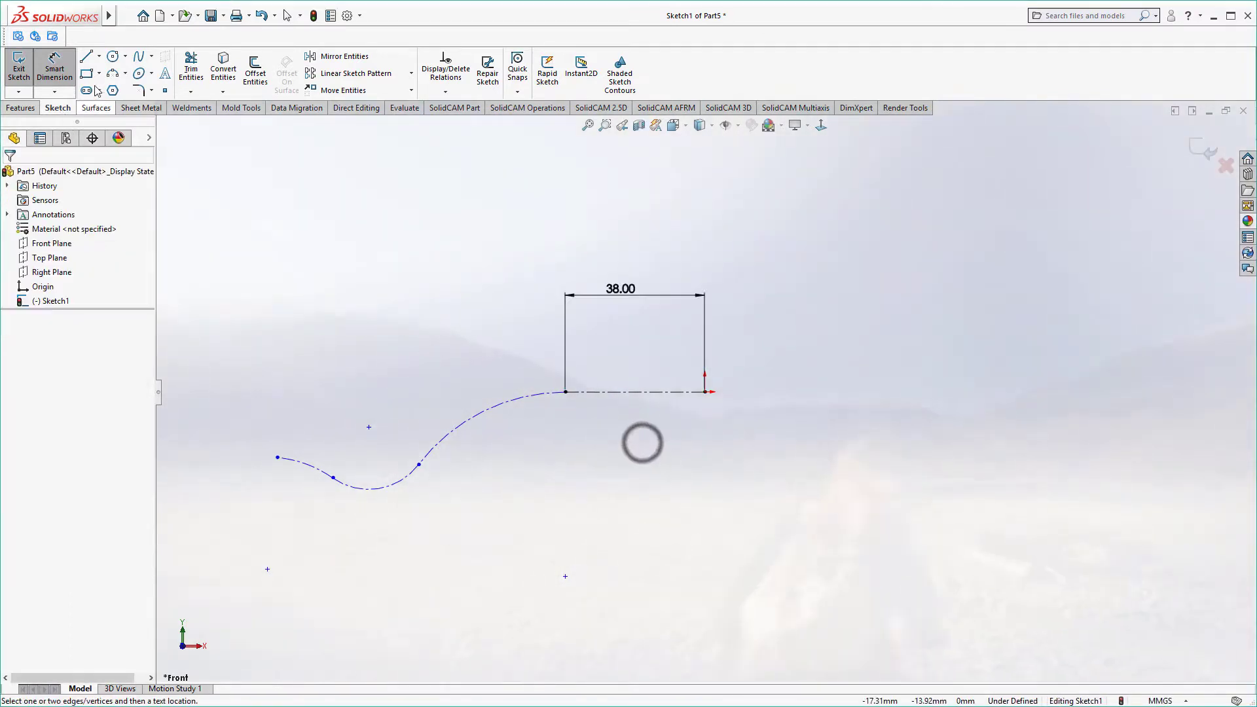
# Draw construction lines from the centreline's end down to the arc centres and between the centres.
pyautogui.click(100, 57)
pyautogui.click(98, 80)
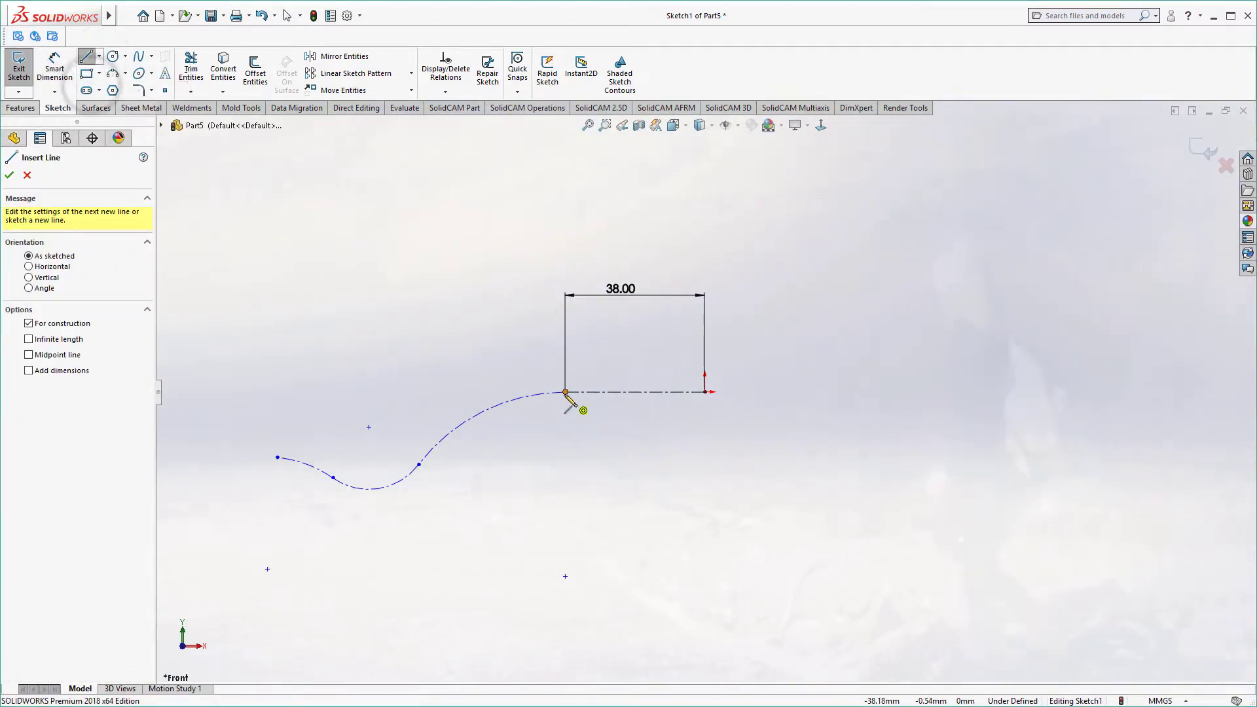
pyautogui.click(566, 392)
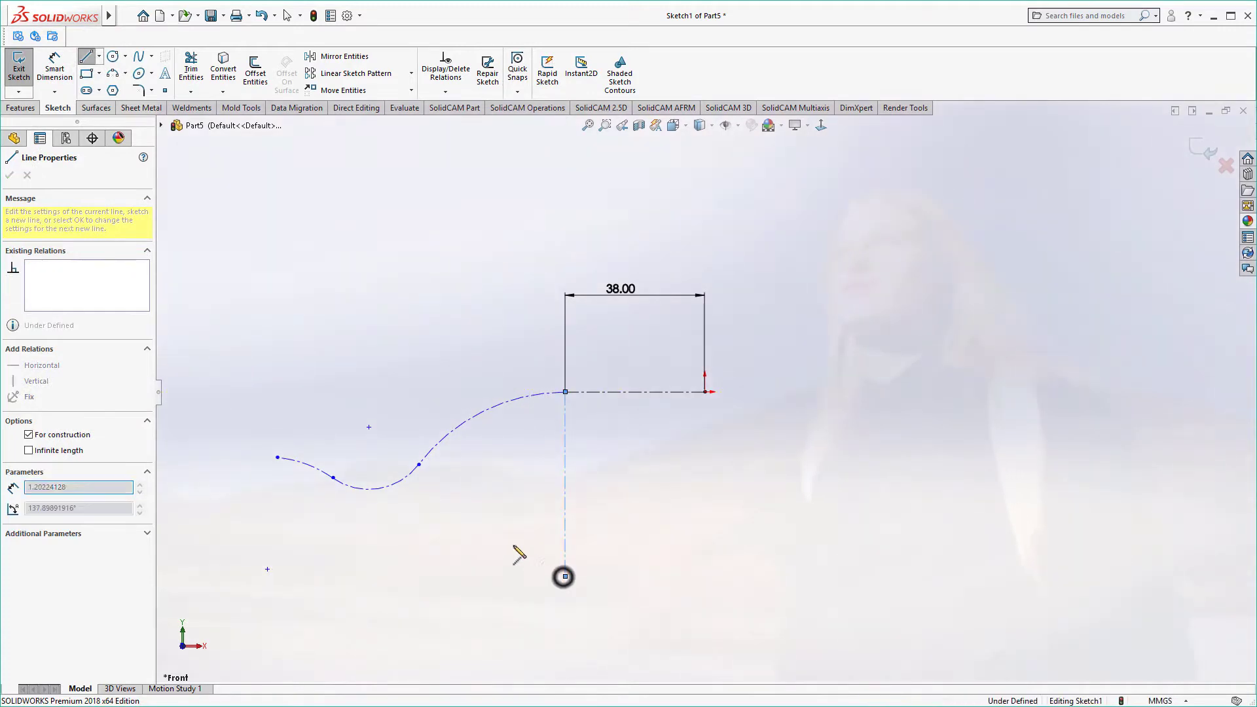
pyautogui.click(369, 426)
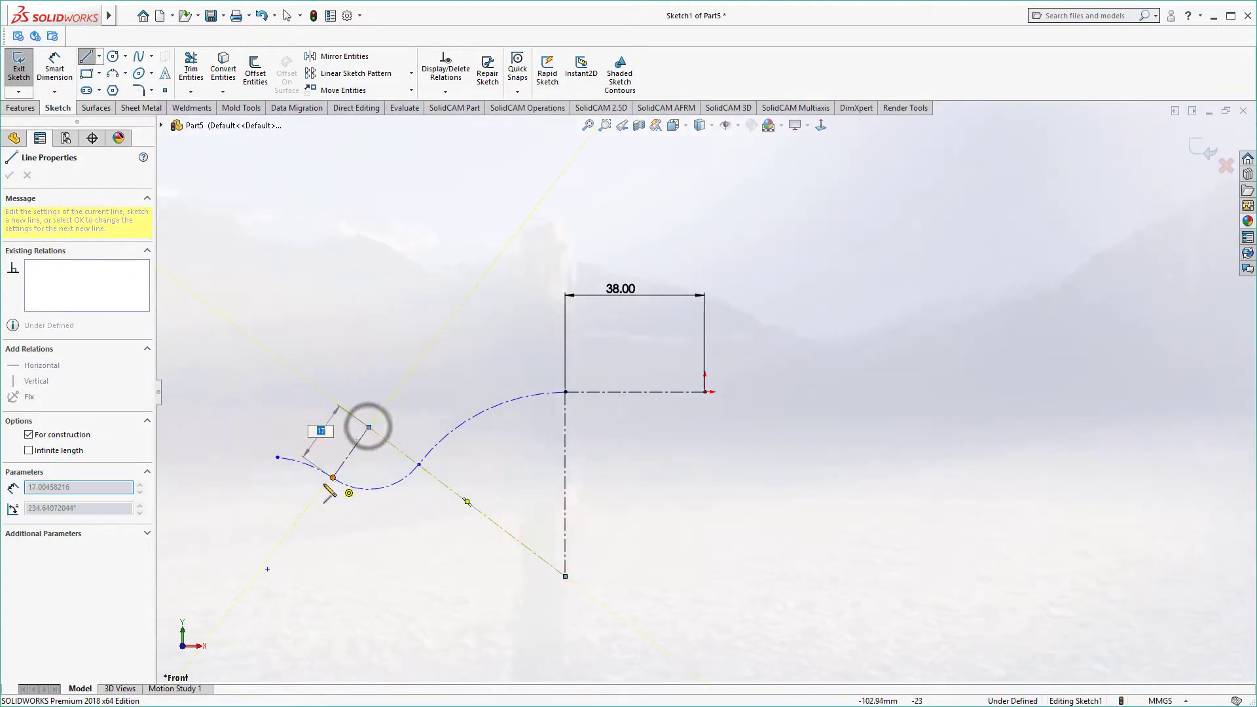
pyautogui.click(268, 569)
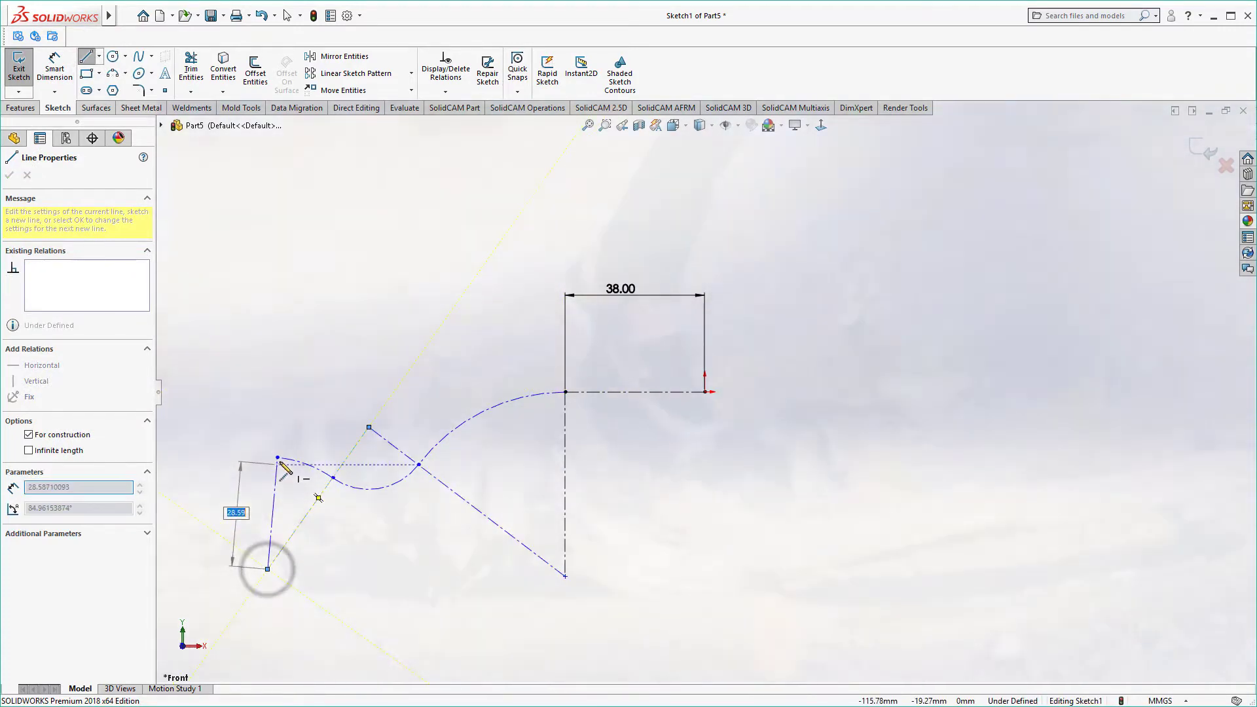
pyautogui.rightClick(282, 407)
pyautogui.click(300, 410)
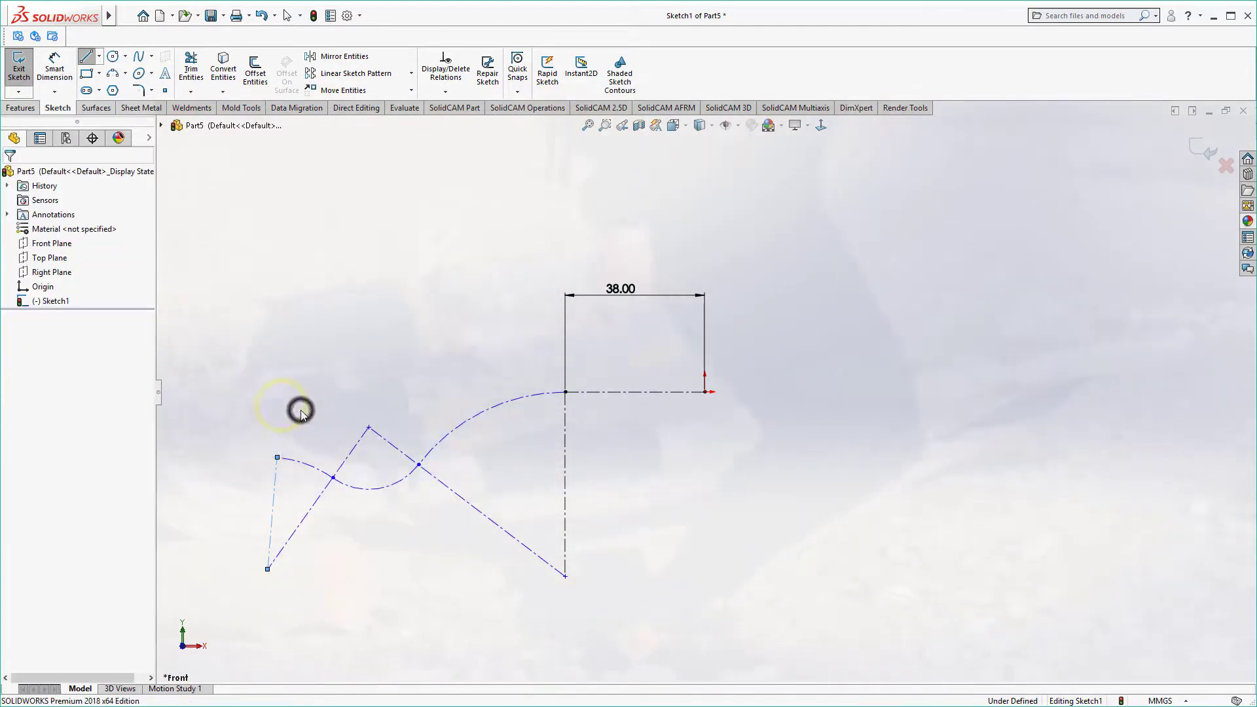
# Set a 45° angle between the long diagonal and vertical construction lines.
pyautogui.click(54, 66)
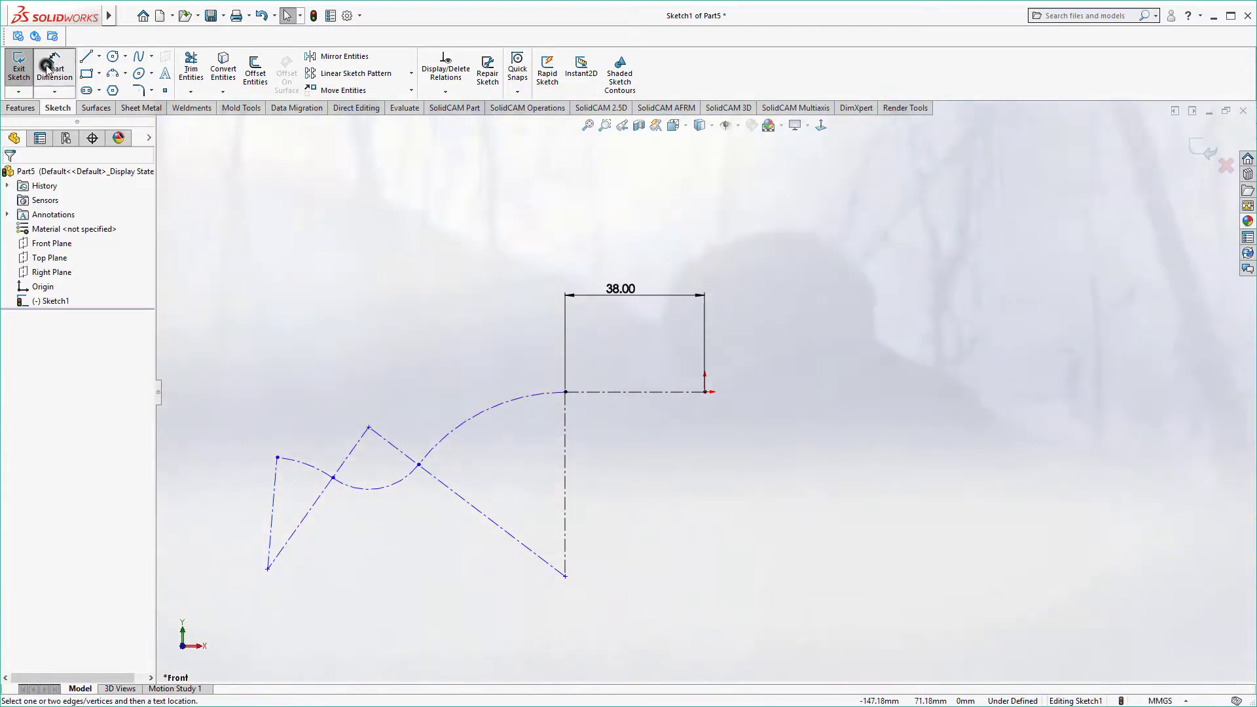
pyautogui.click(489, 522)
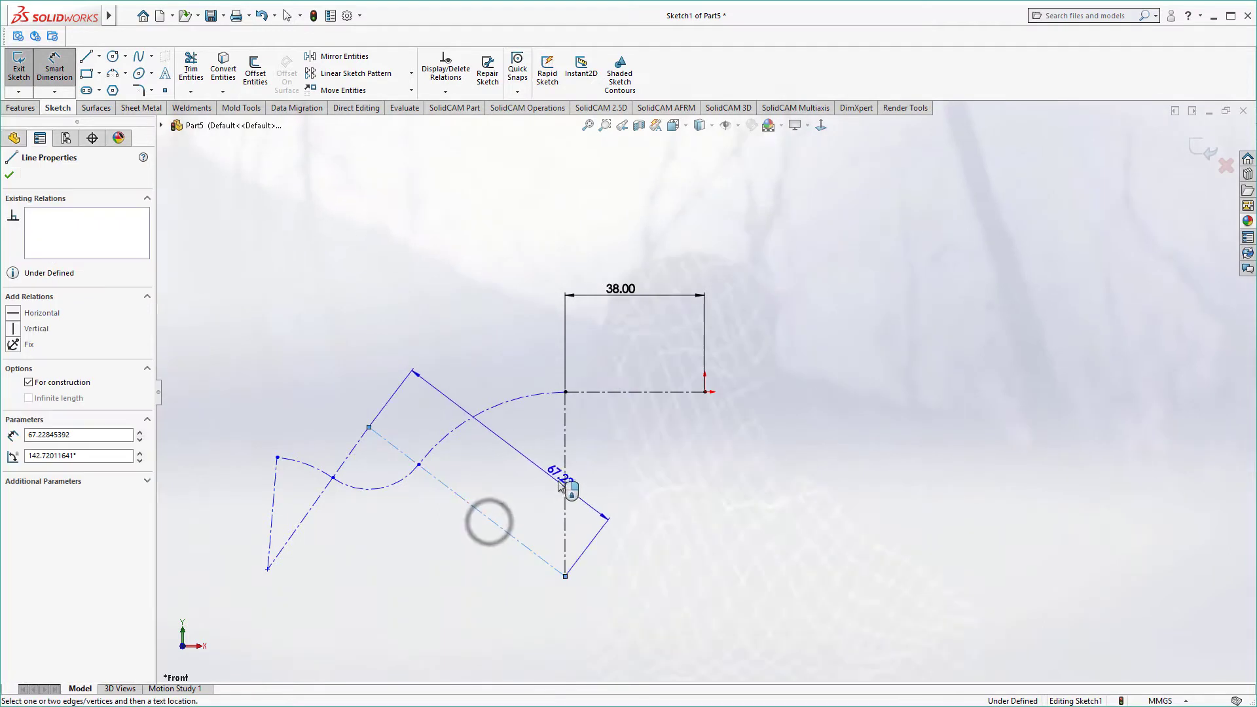
pyautogui.click(565, 482)
pyautogui.click(523, 472)
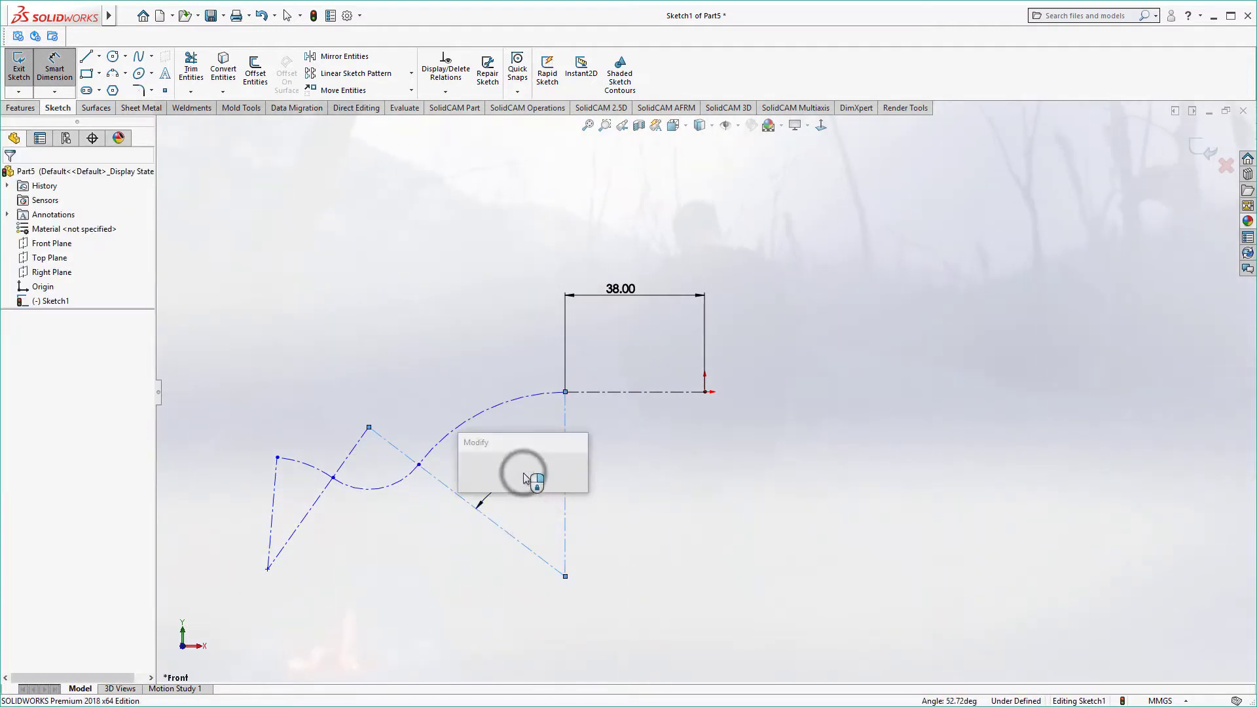
pyautogui.write('45')
pyautogui.press('Return')
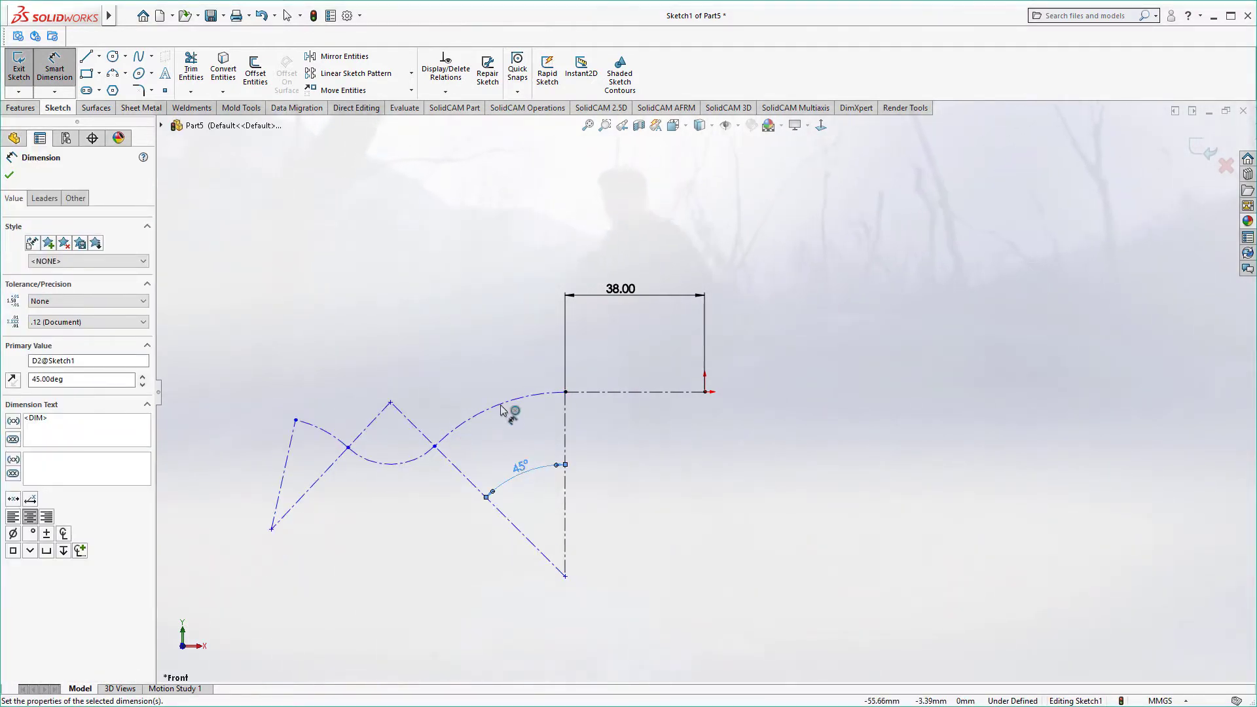
# Dimension the first arc to R35 and the lower arc to R10.
pyautogui.click(496, 386)
pyautogui.click(483, 357)
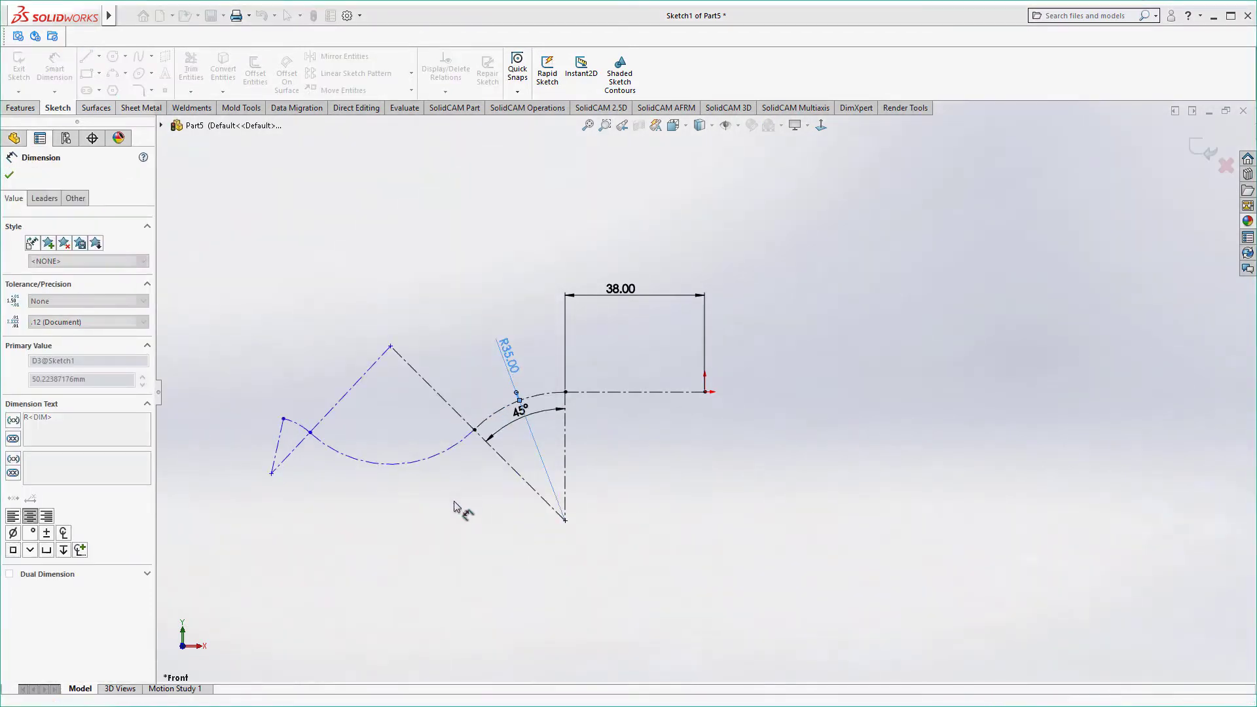
pyautogui.press('Return')
pyautogui.click(418, 460)
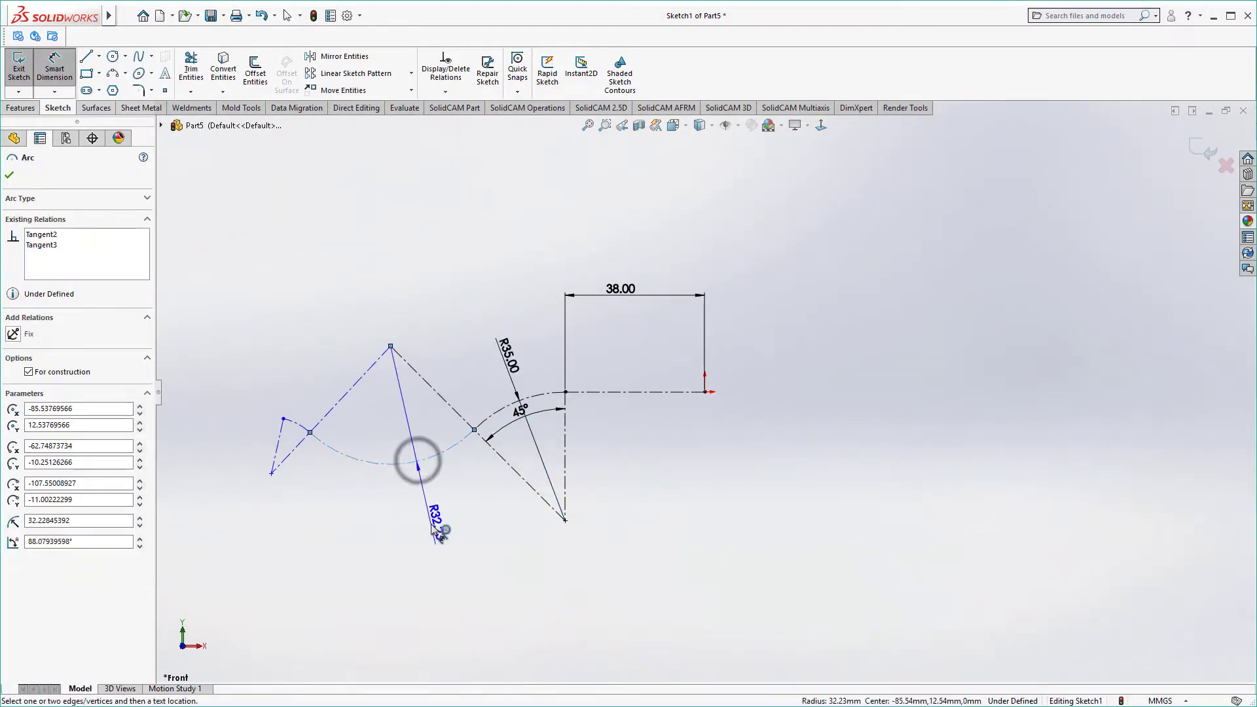
pyautogui.click(435, 521)
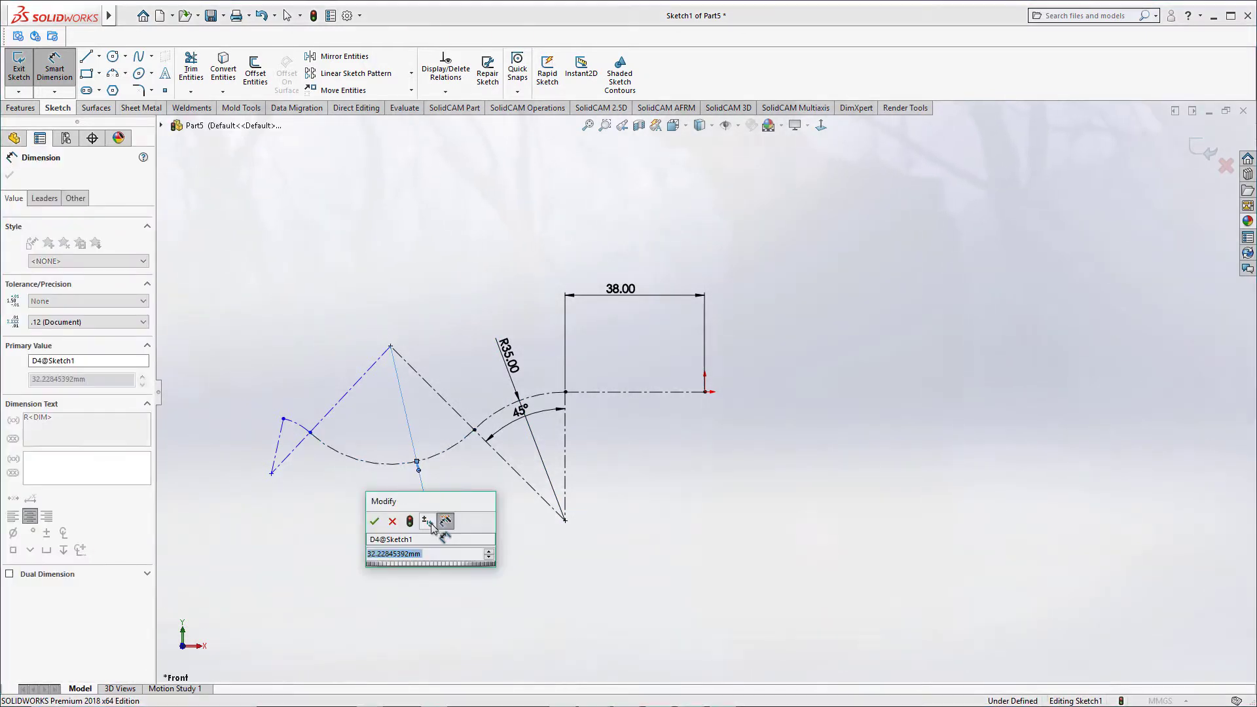
pyautogui.write('10')
pyautogui.press('Return')
pyautogui.click(400, 531)
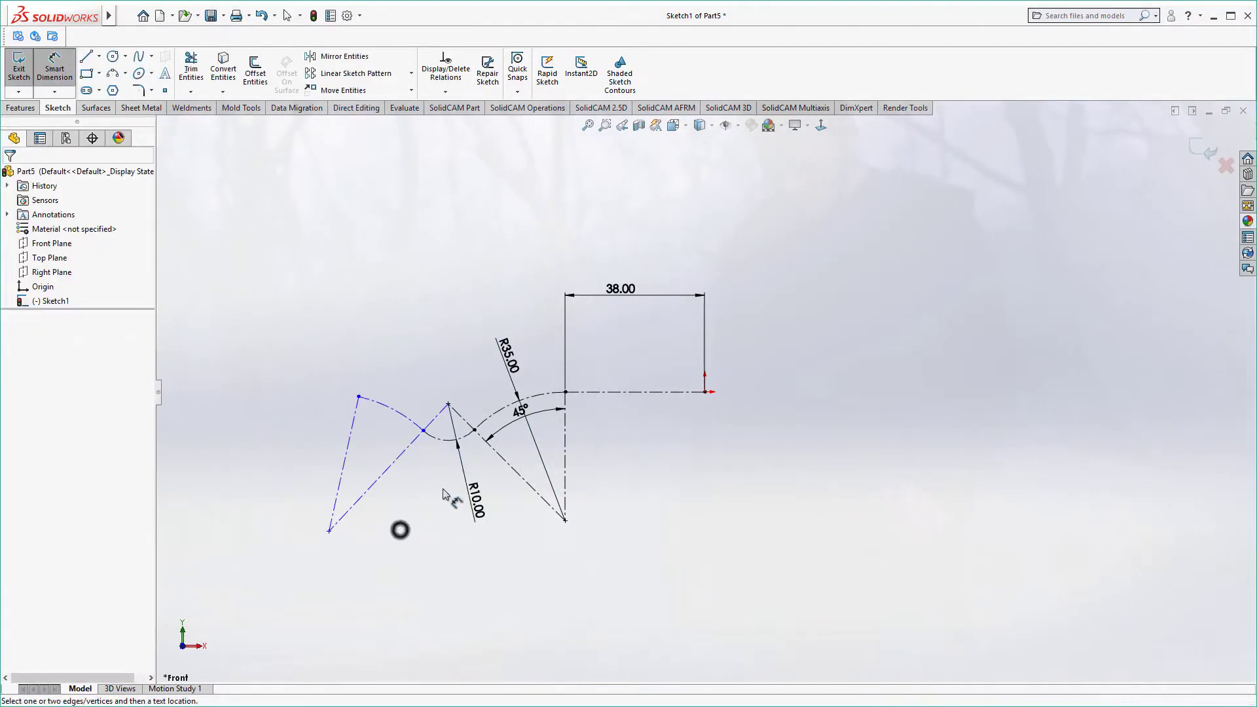
# Make the left construction line vertical and dimension the small end arc to R4.30.
pyautogui.click(351, 444)
pyautogui.click(412, 382)
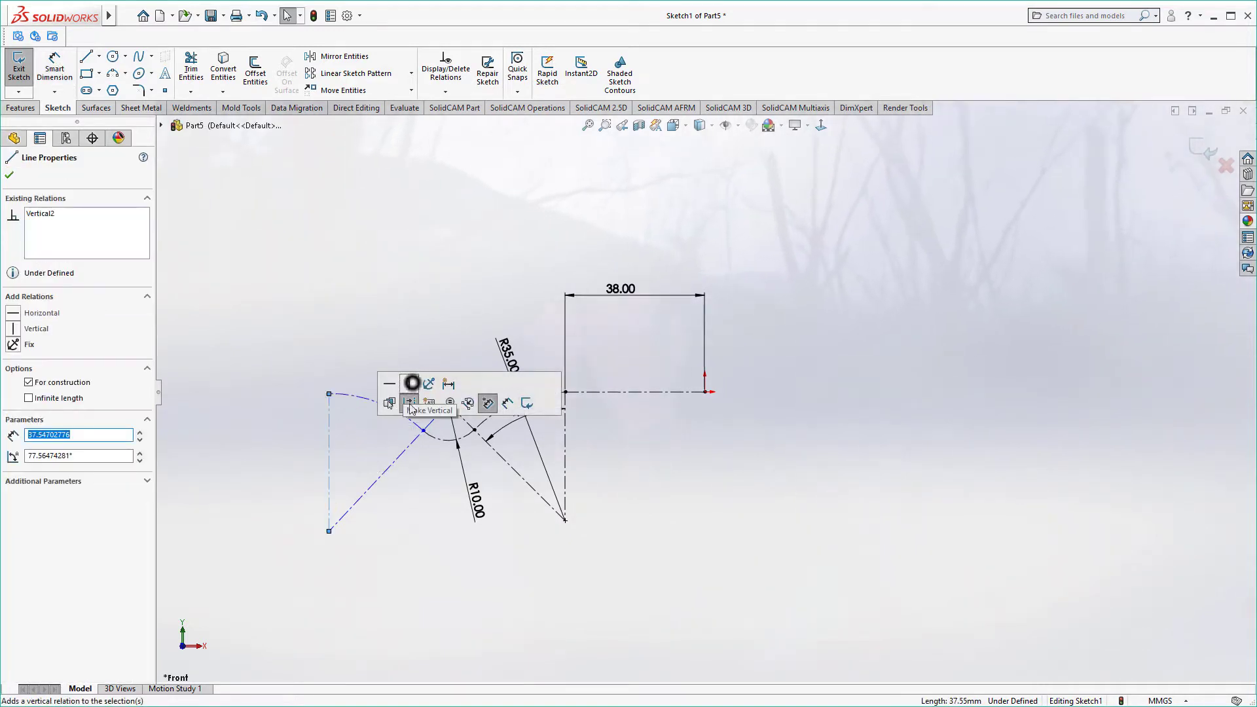
pyautogui.click(415, 515)
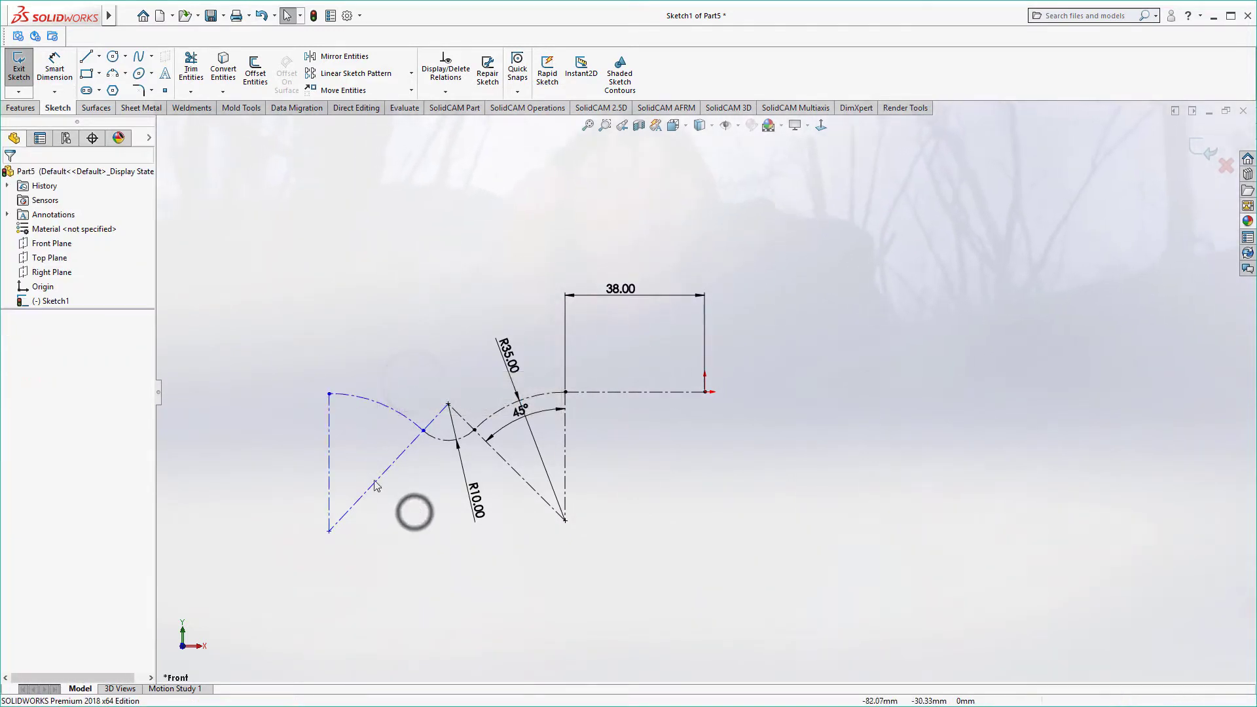
pyautogui.click(55, 62)
pyautogui.click(373, 393)
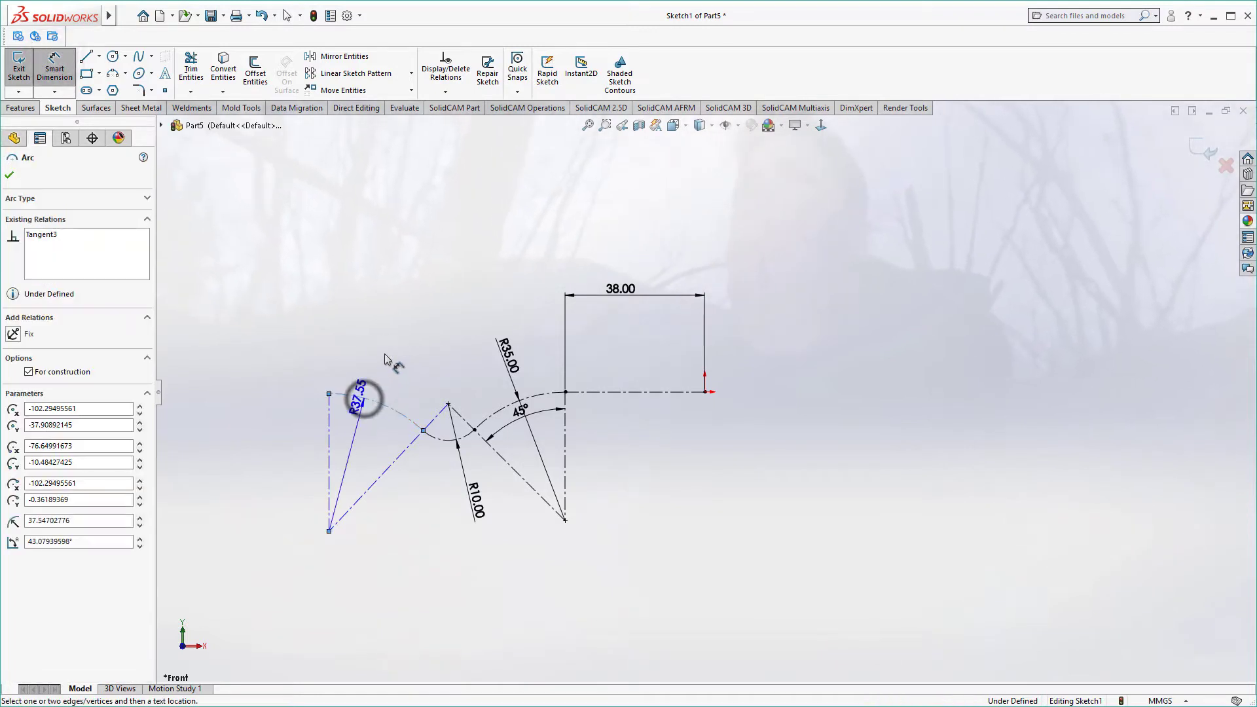
pyautogui.click(384, 353)
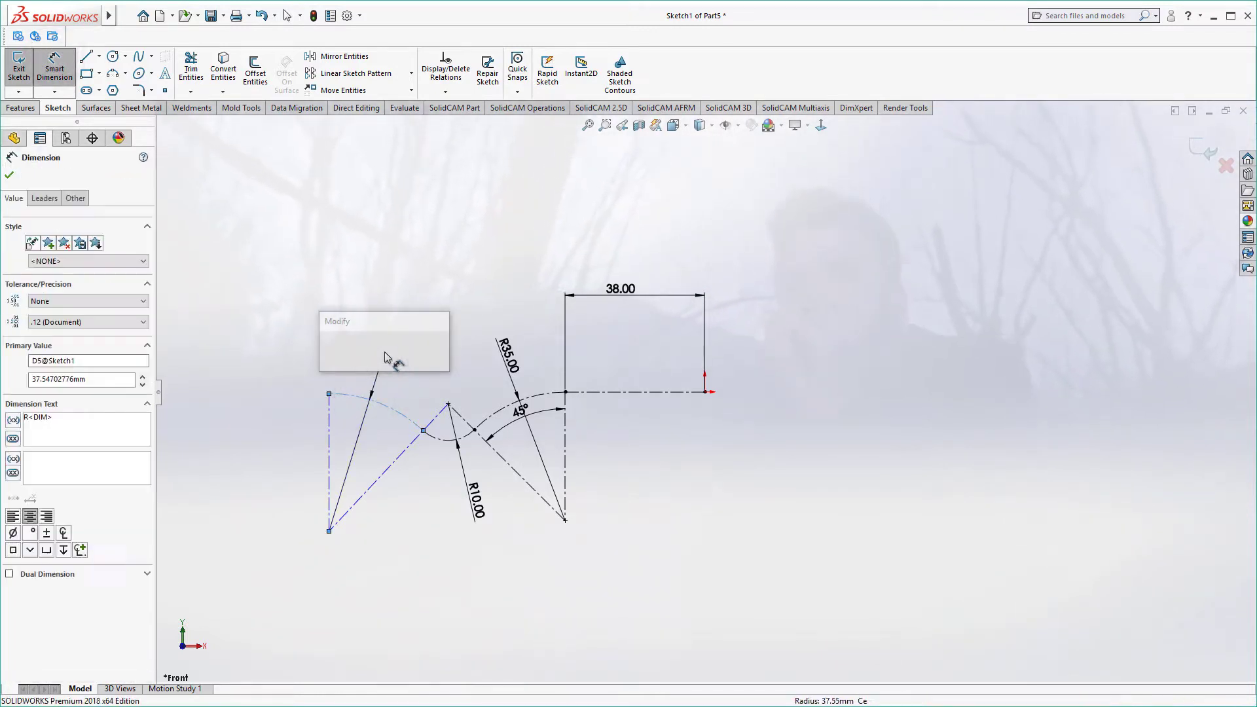
pyautogui.write('4')
pyautogui.press('Return')
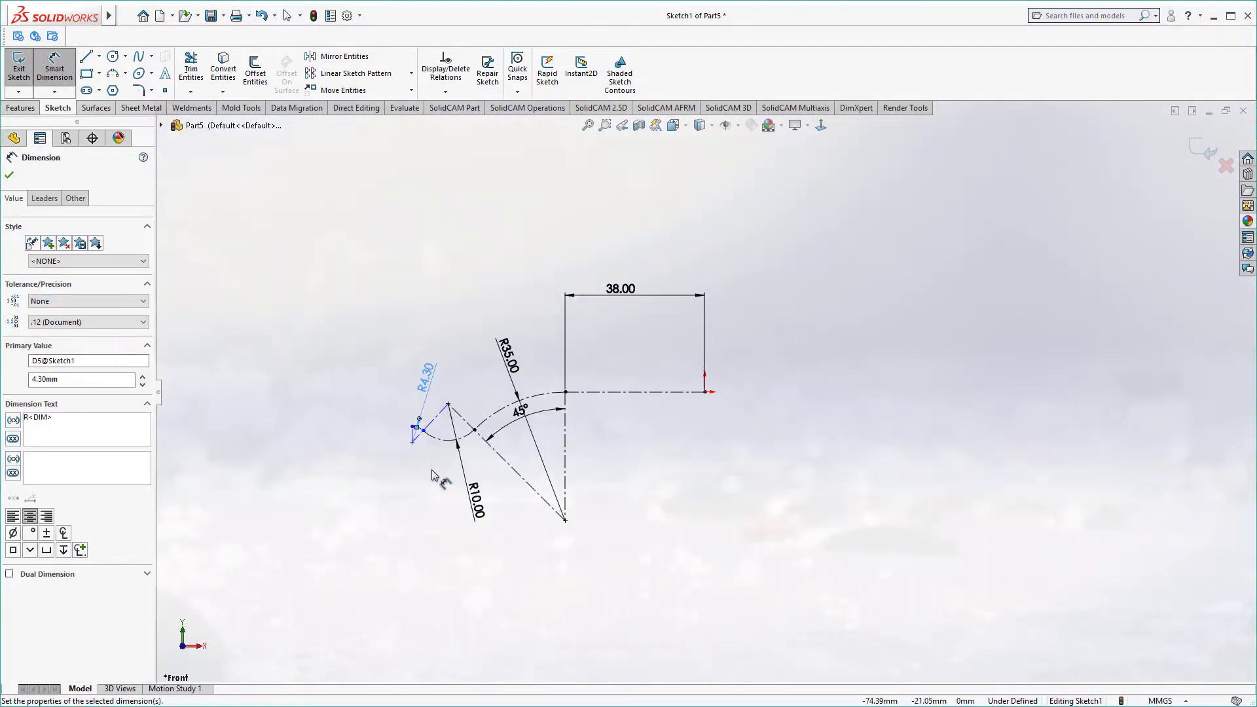
pyautogui.scroll(-5, 462, 423)
pyautogui.press('Escape')
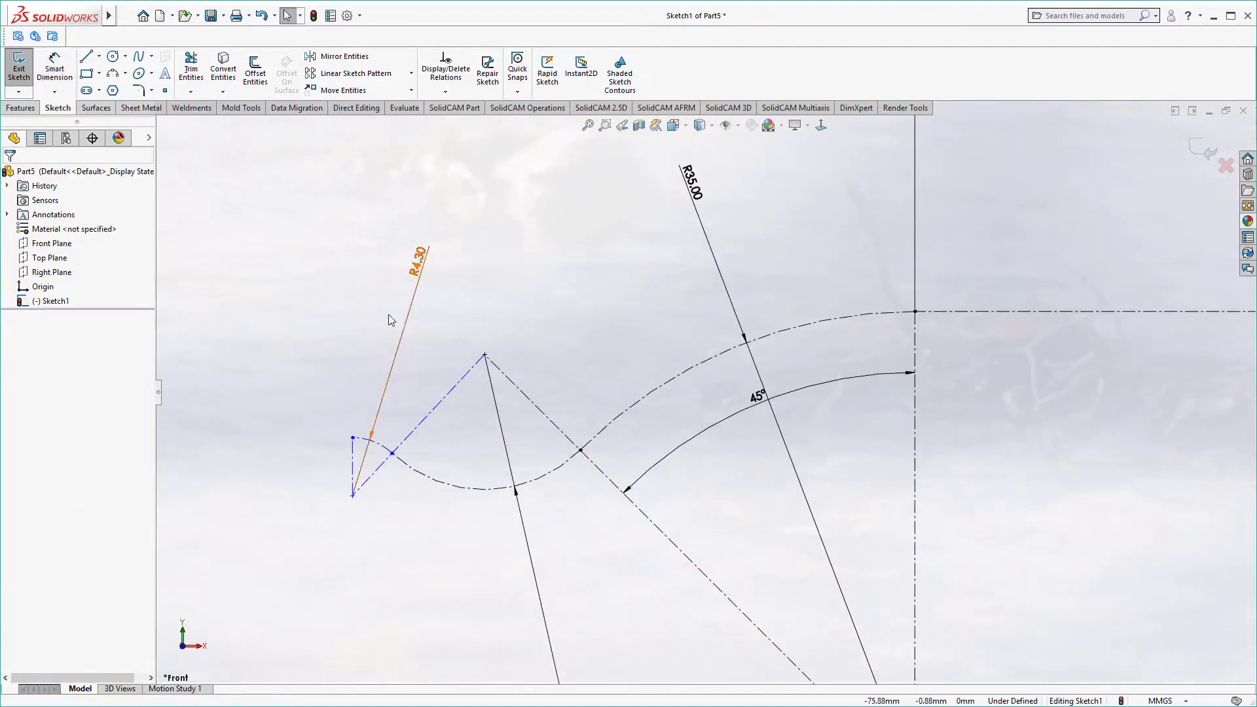
# Make the two slanted construction lines perpendicular, fully defining the sketch.
pyautogui.click(443, 398)
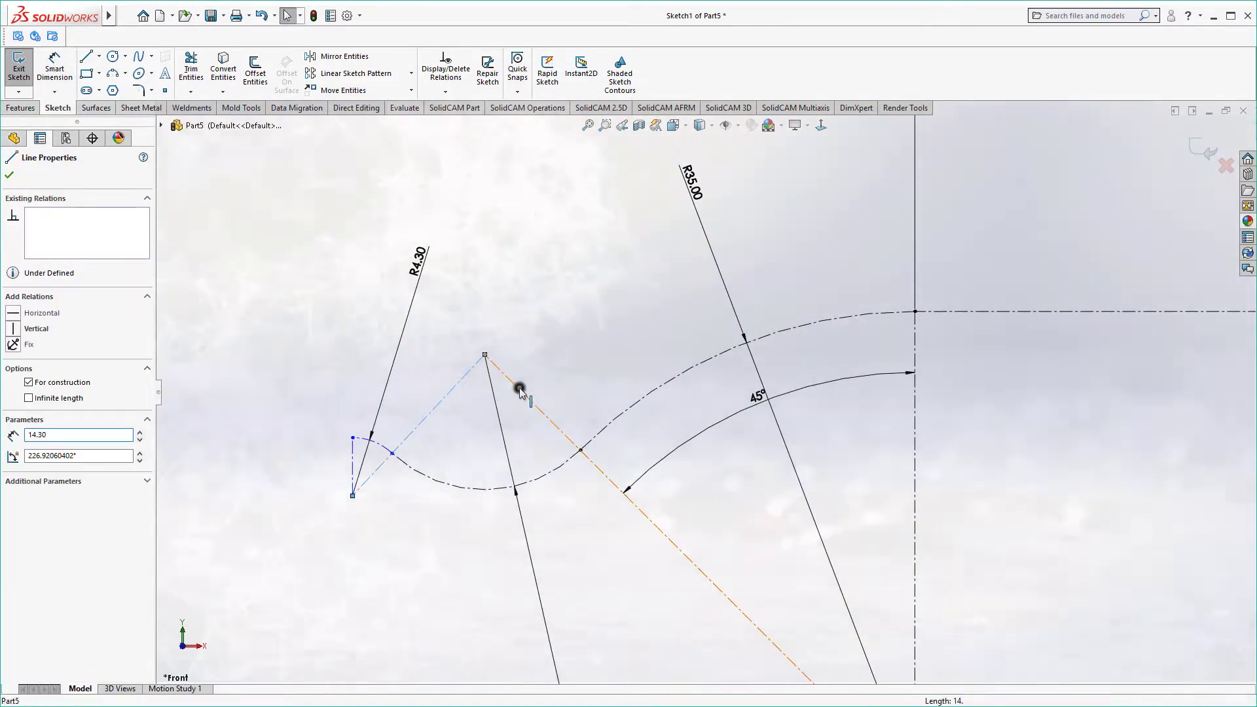
pyautogui.keyDown('ctrl'); pyautogui.click(520, 388); pyautogui.keyUp('ctrl')
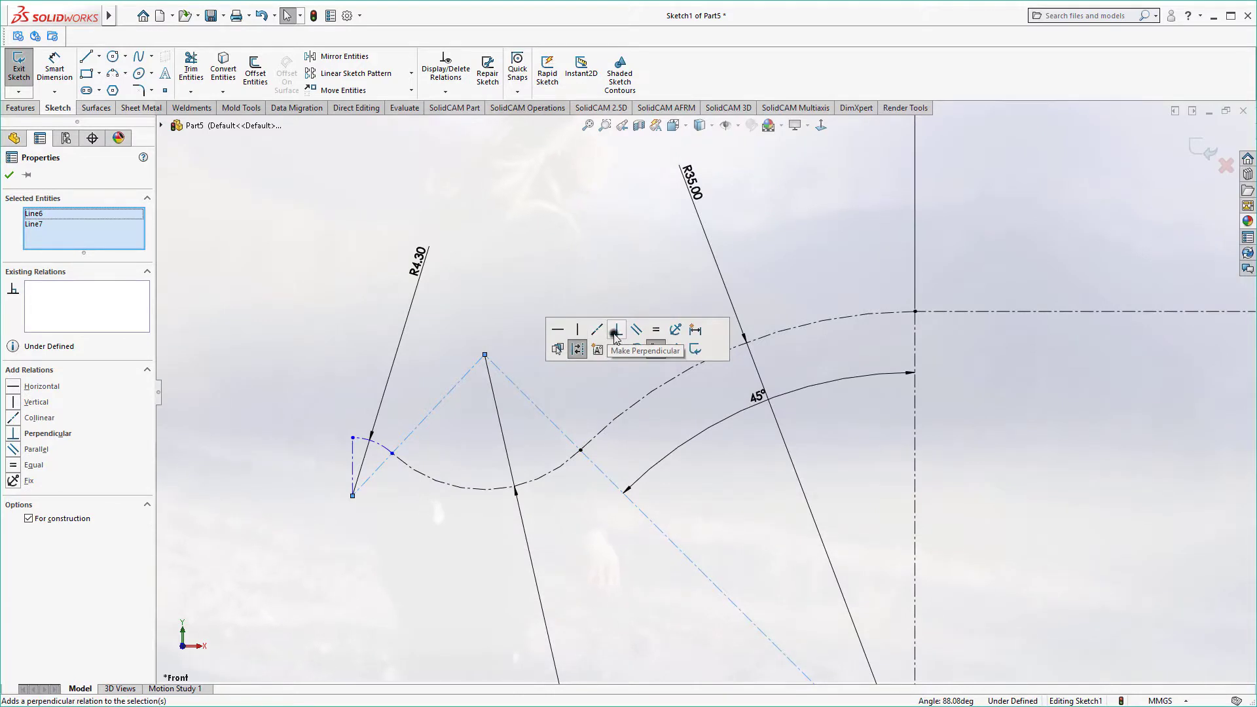
pyautogui.click(564, 278)
pyautogui.scroll(3, 556, 310)
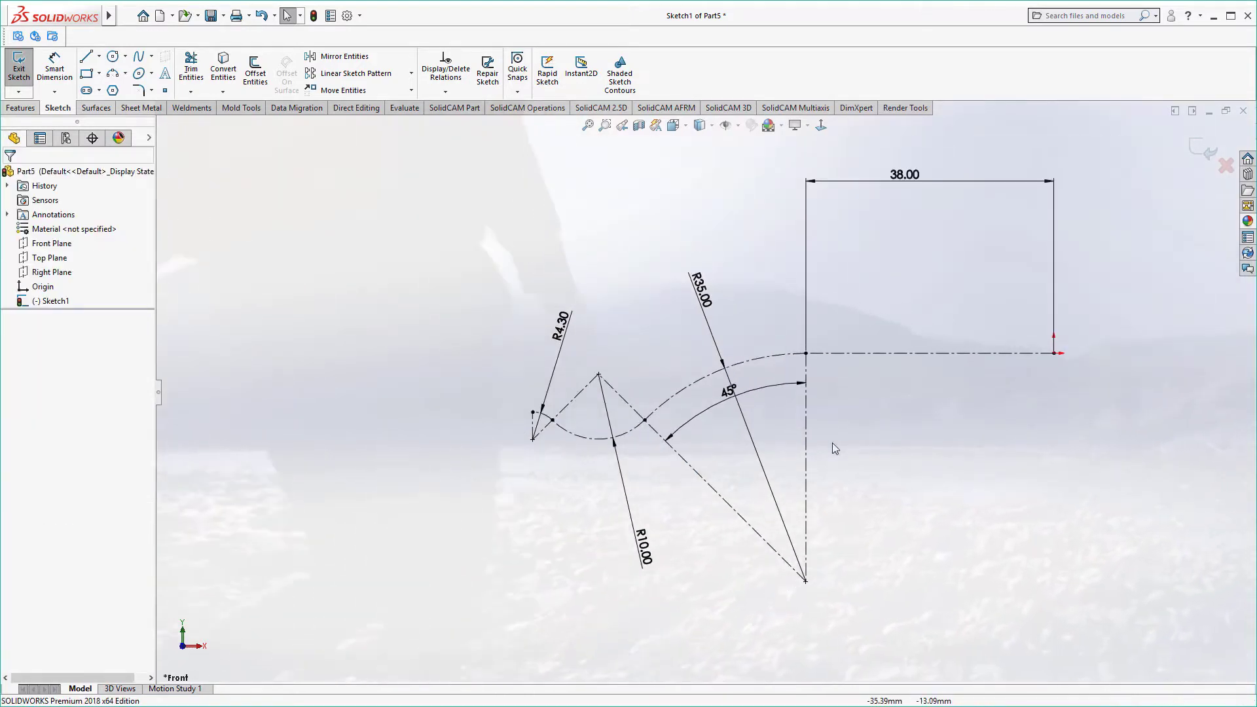
pyautogui.scroll(-2, 884, 452)
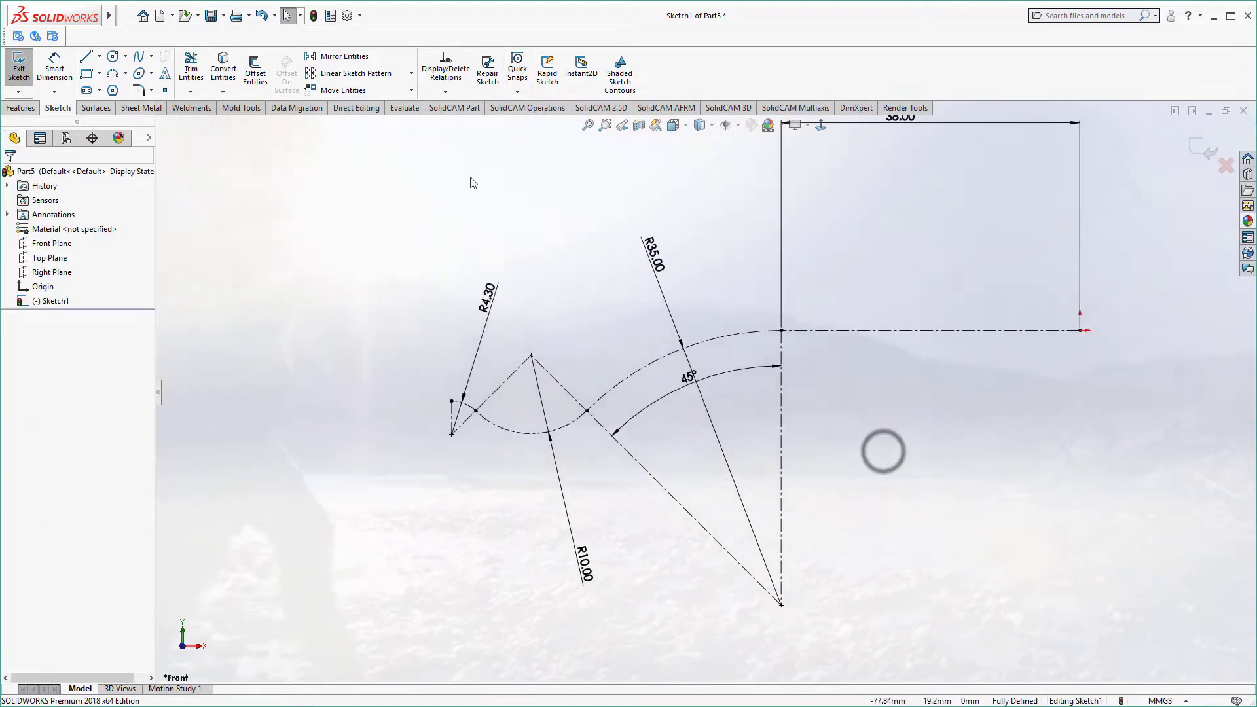
# Offset the S-curve chain 2.5 mm bi-directionally with line-capped ends.
pyautogui.click(263, 76)
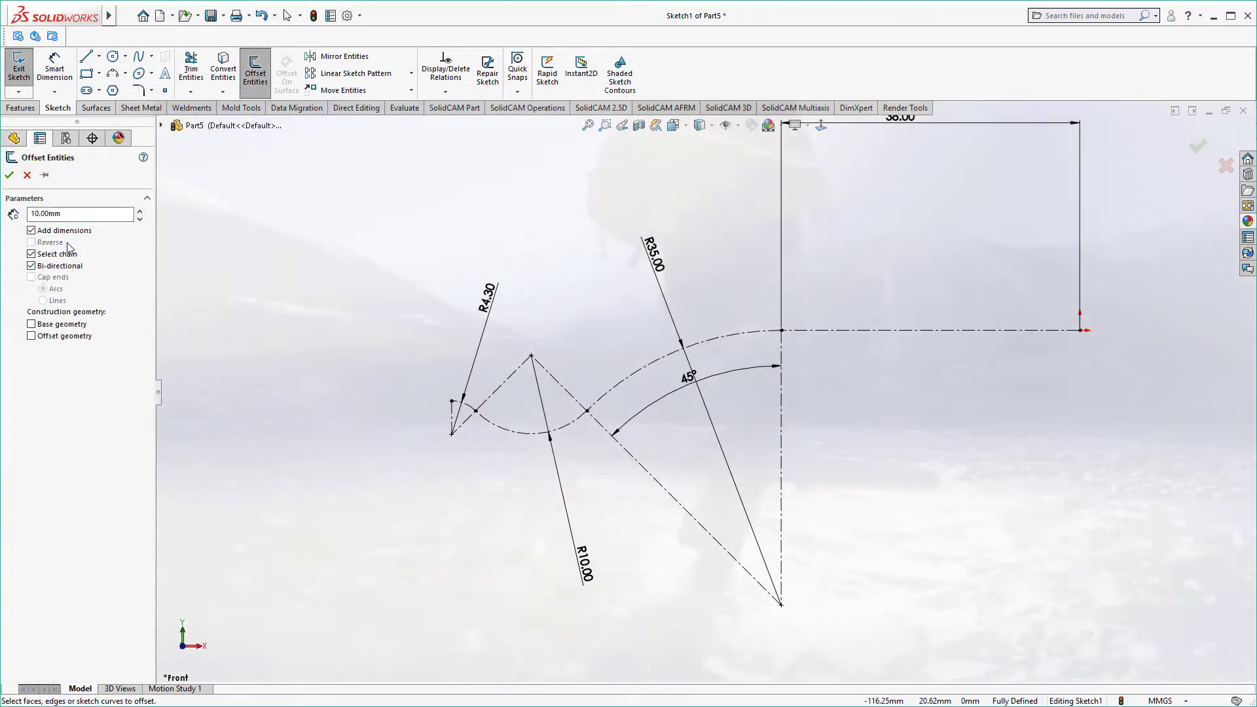
pyautogui.doubleClick(71, 213)
pyautogui.write('2.5')
pyautogui.press('Return')
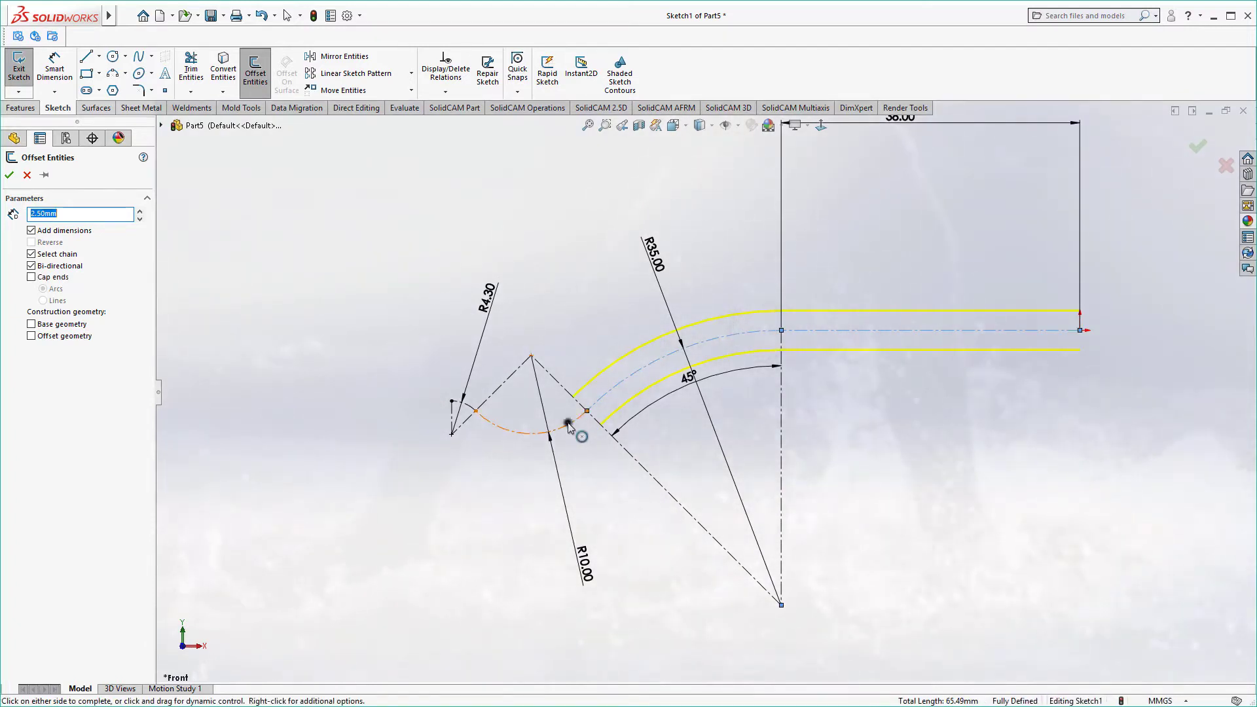
pyautogui.scroll(-3, 569, 425)
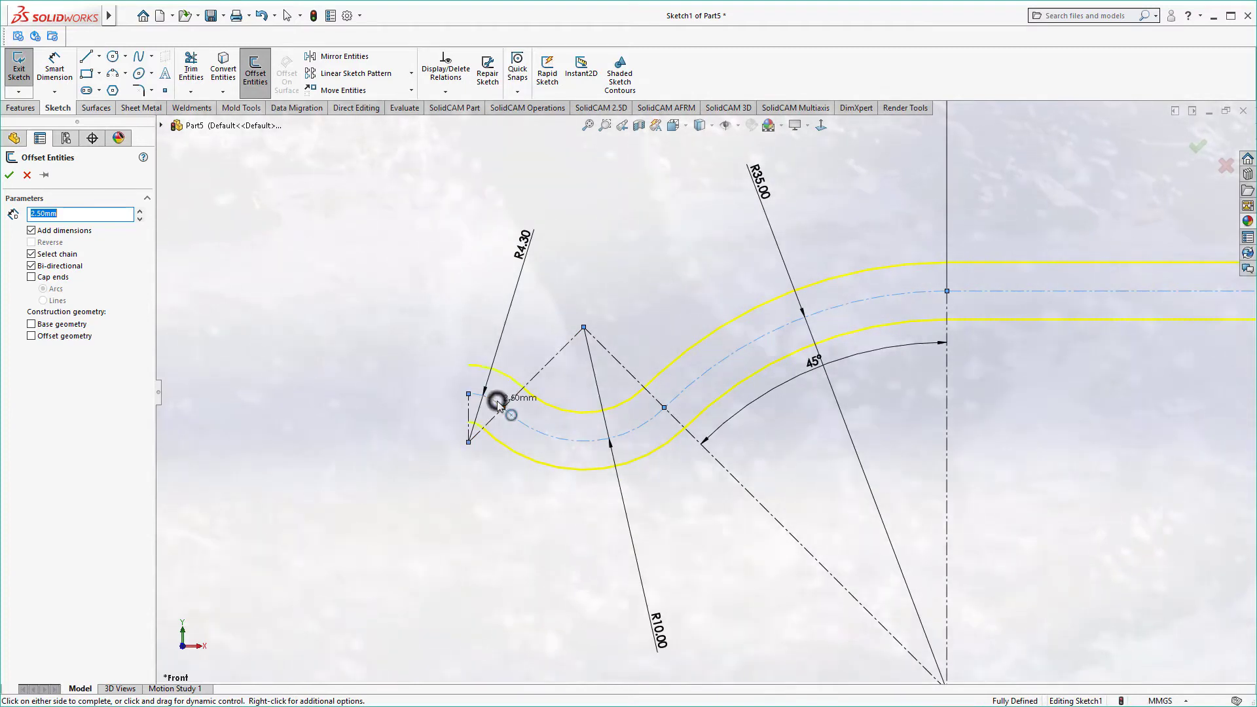
pyautogui.click(498, 404)
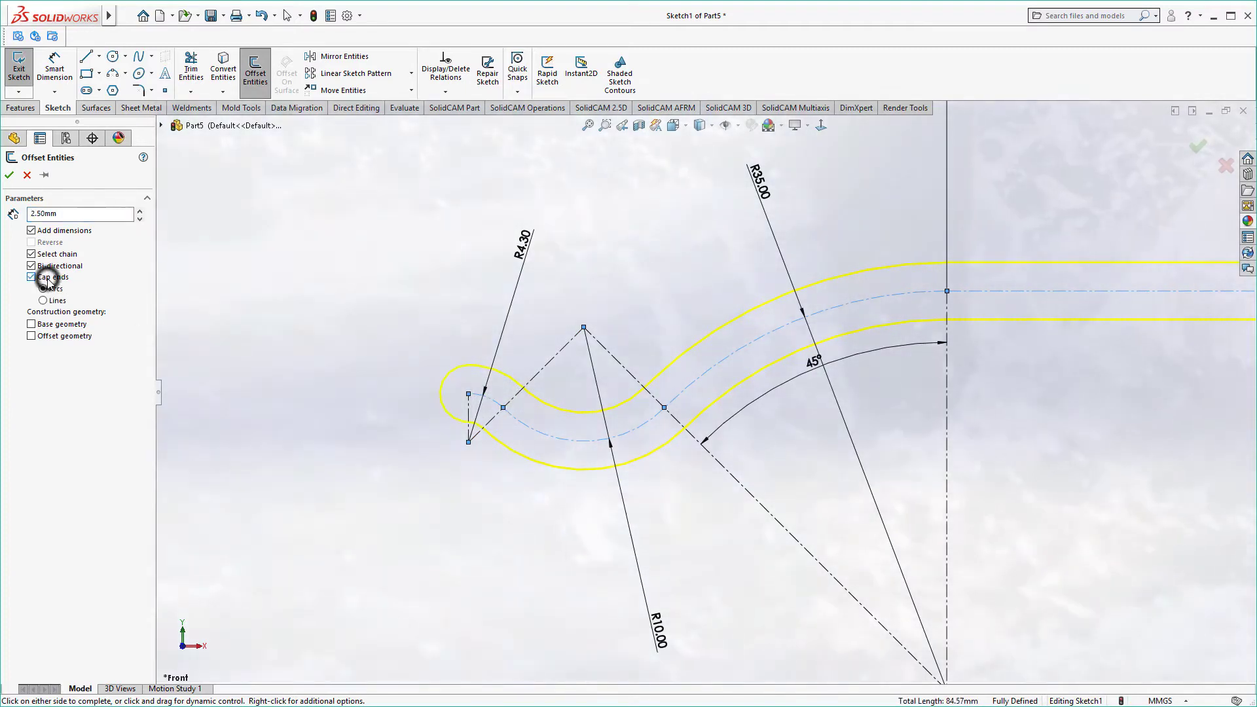
pyautogui.click(45, 301)
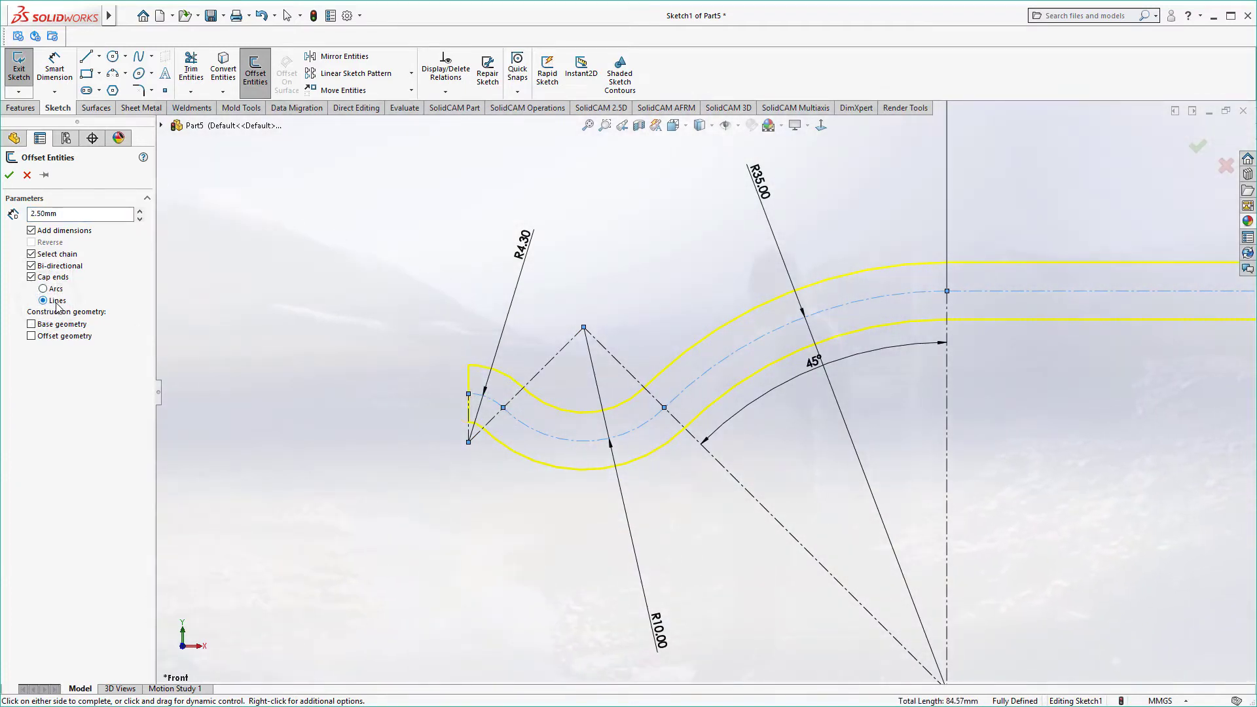
pyautogui.press('z')
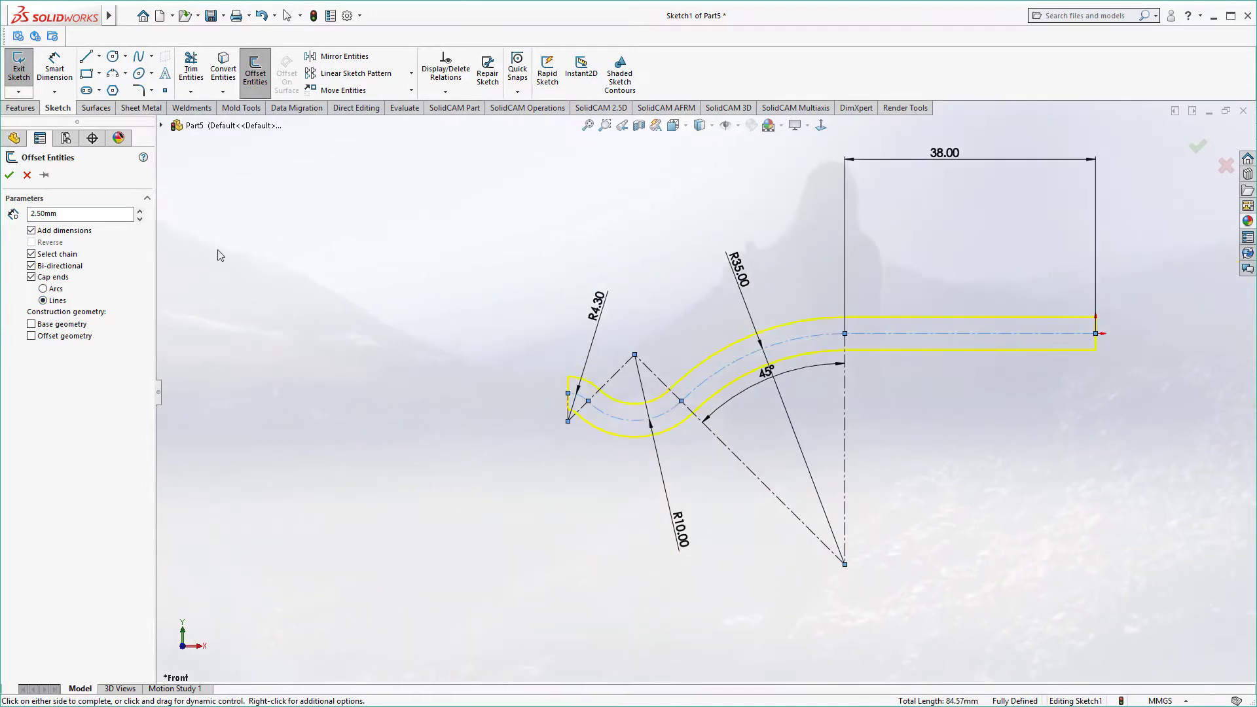
pyautogui.click(11, 175)
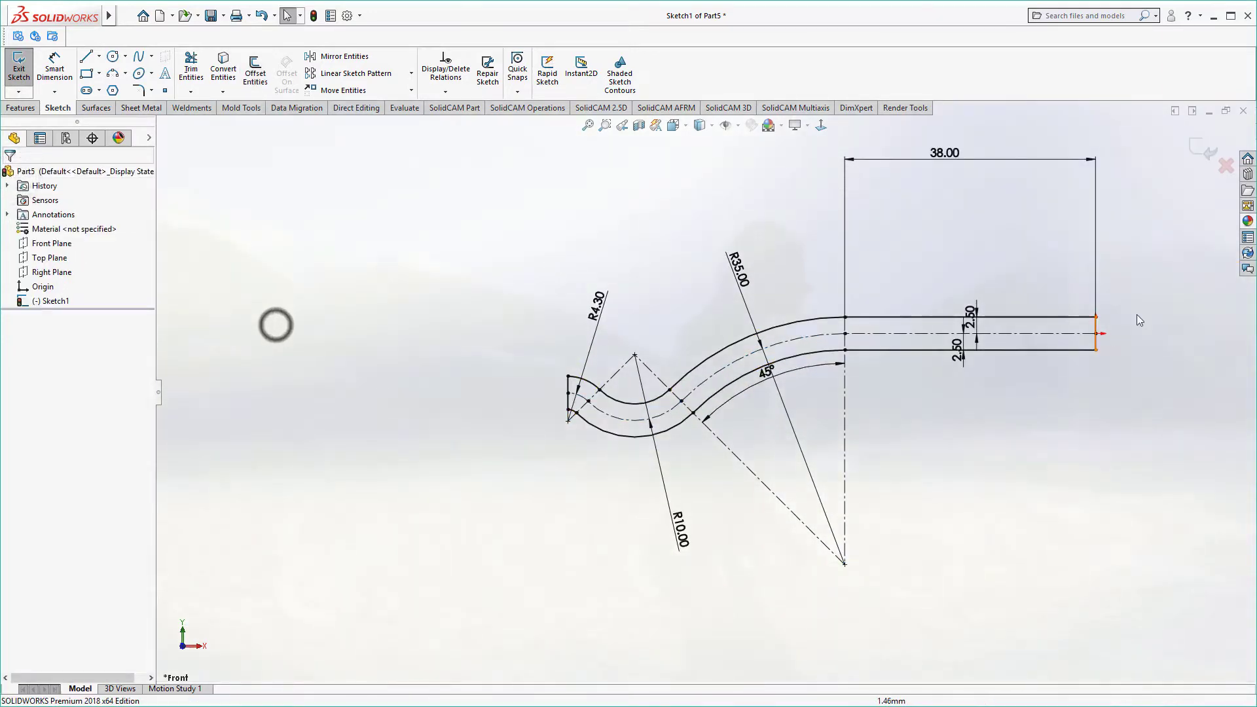
pyautogui.scroll(3, 1113, 320)
# Convert the right closing line into construction geometry.
pyautogui.click(992, 343)
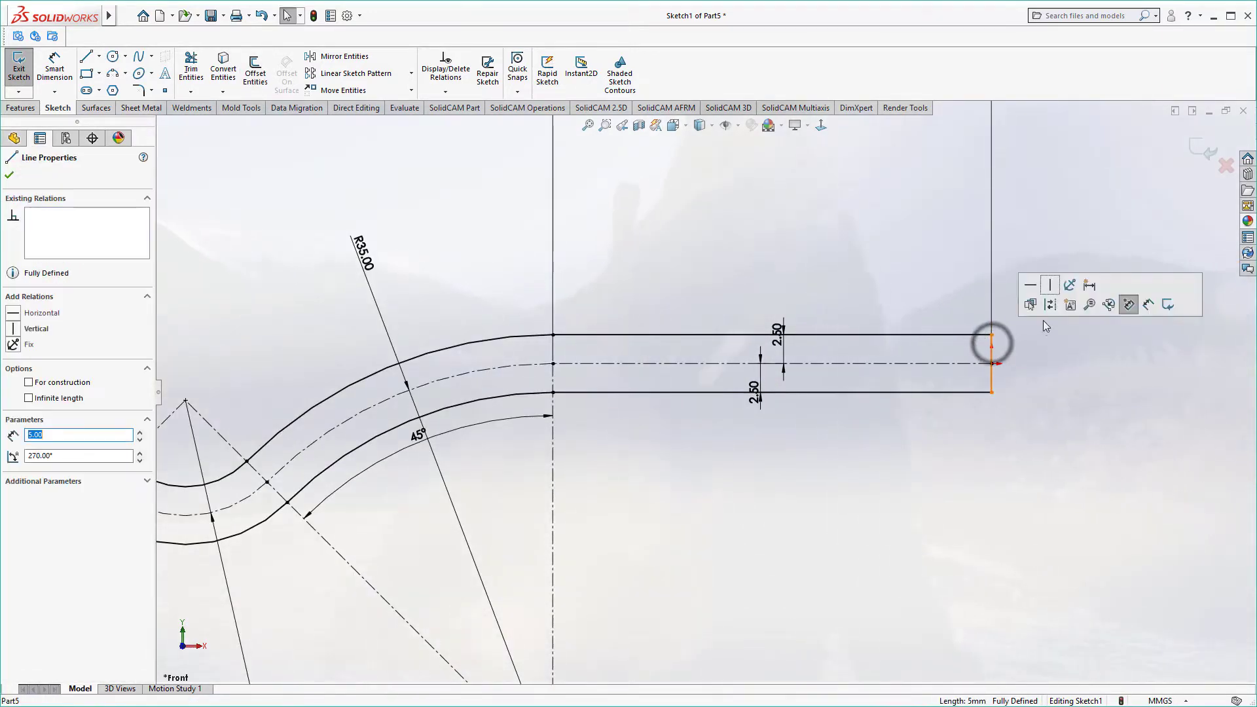
pyautogui.click(1050, 305)
pyautogui.click(1043, 395)
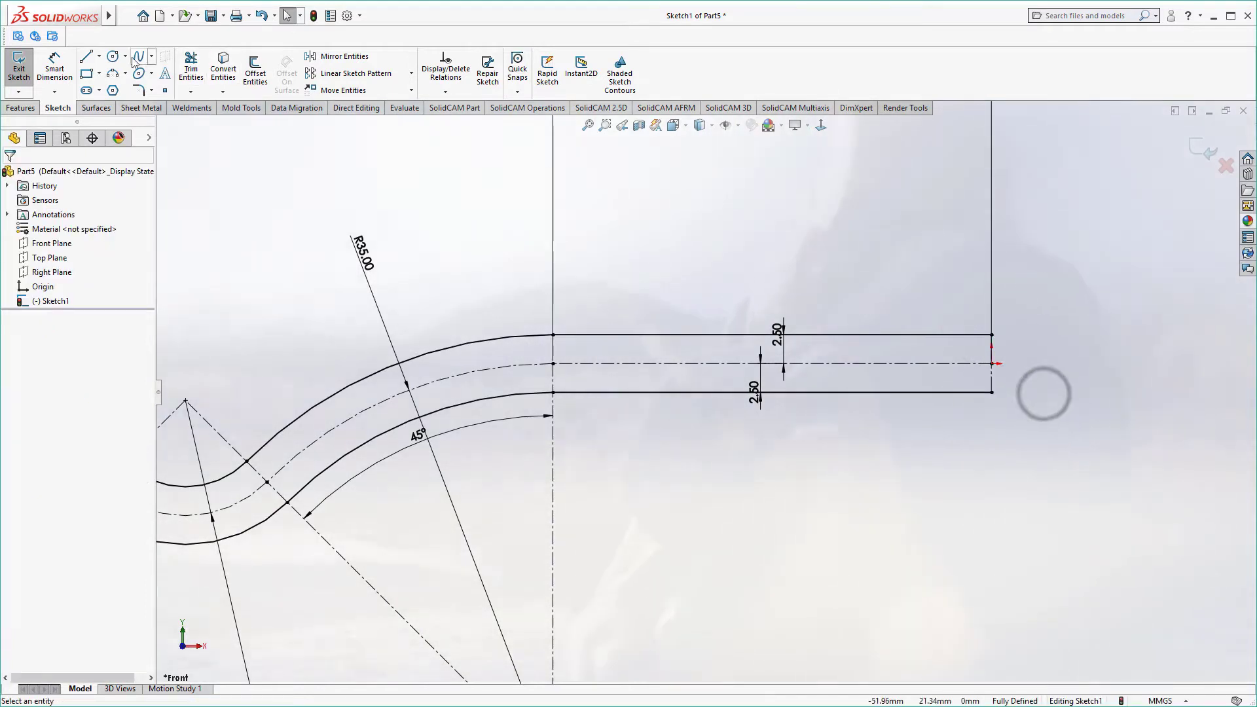
pyautogui.click(112, 55)
# Add a Ø12 circle at the centreline's right end and trim the straight edges inside it.
pyautogui.click(992, 364)
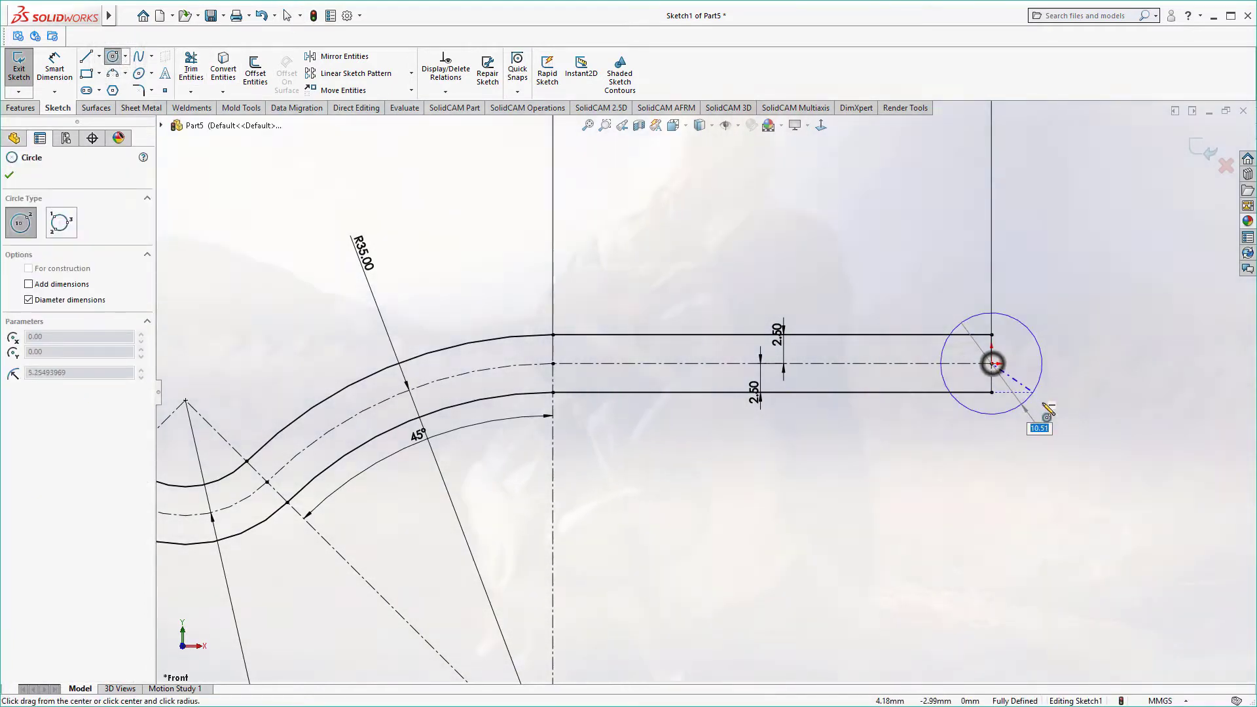
pyautogui.click(55, 66)
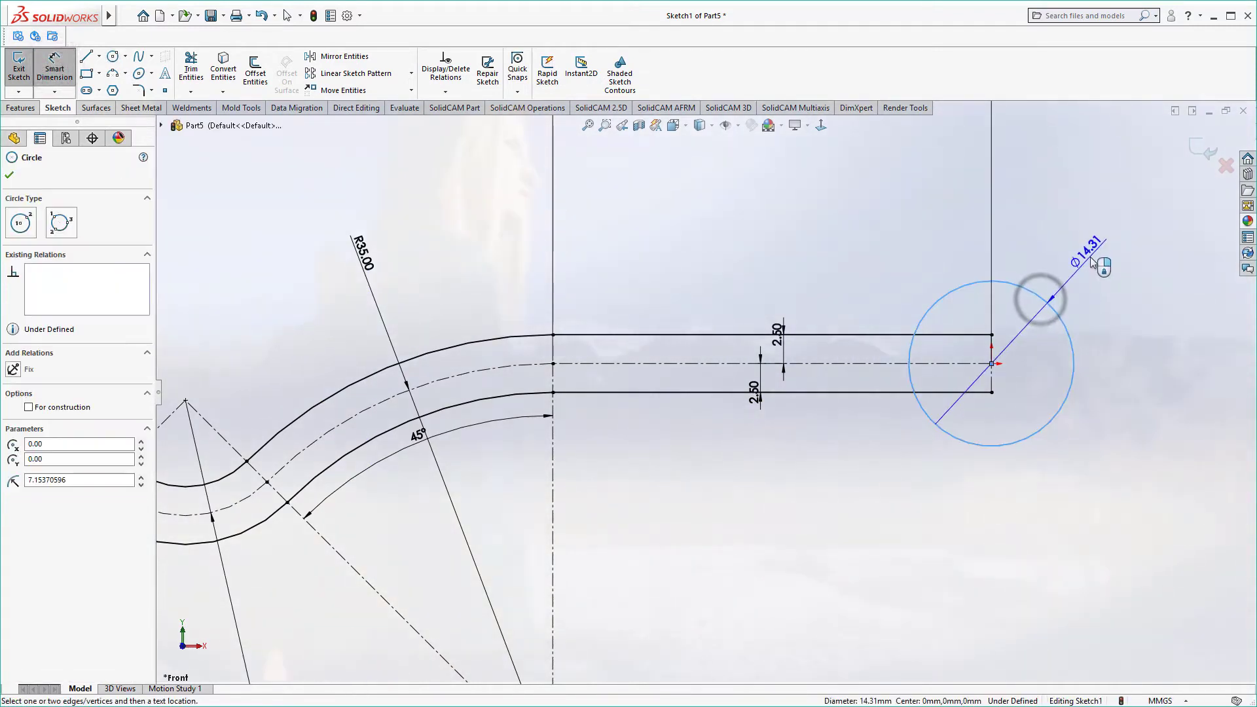
pyautogui.click(1090, 257)
pyautogui.write('12')
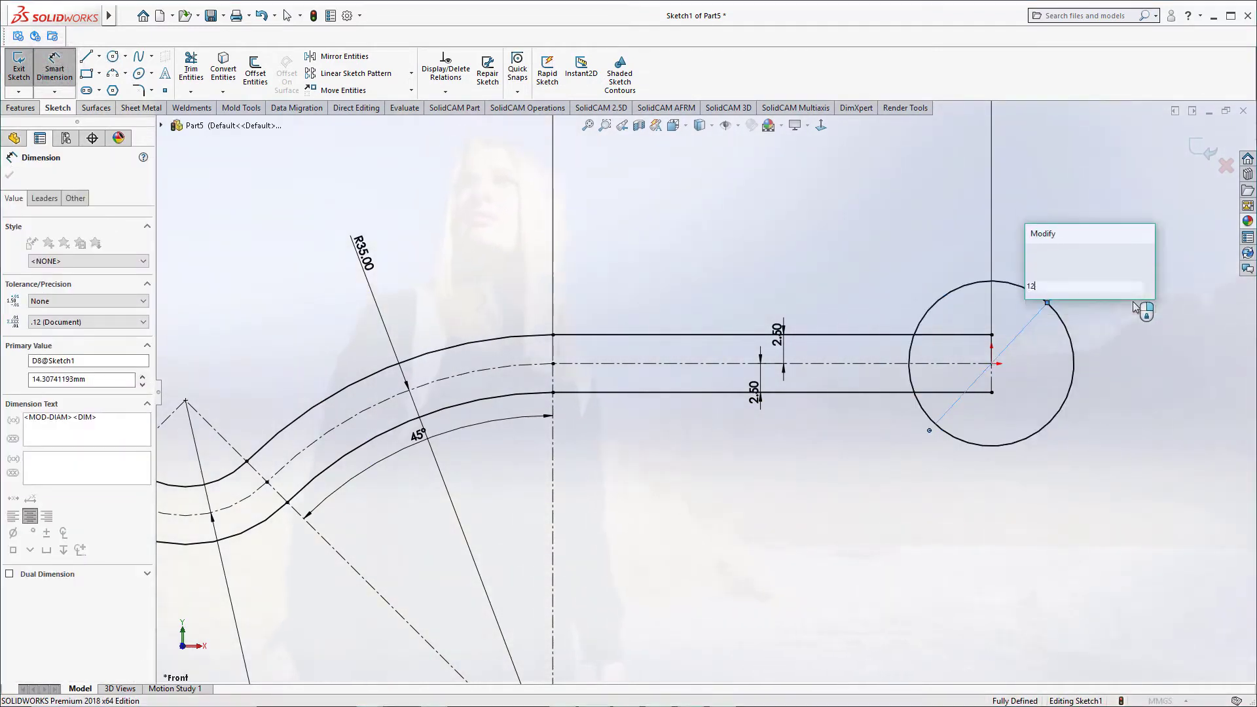
pyautogui.press('Return')
pyautogui.click(1140, 354)
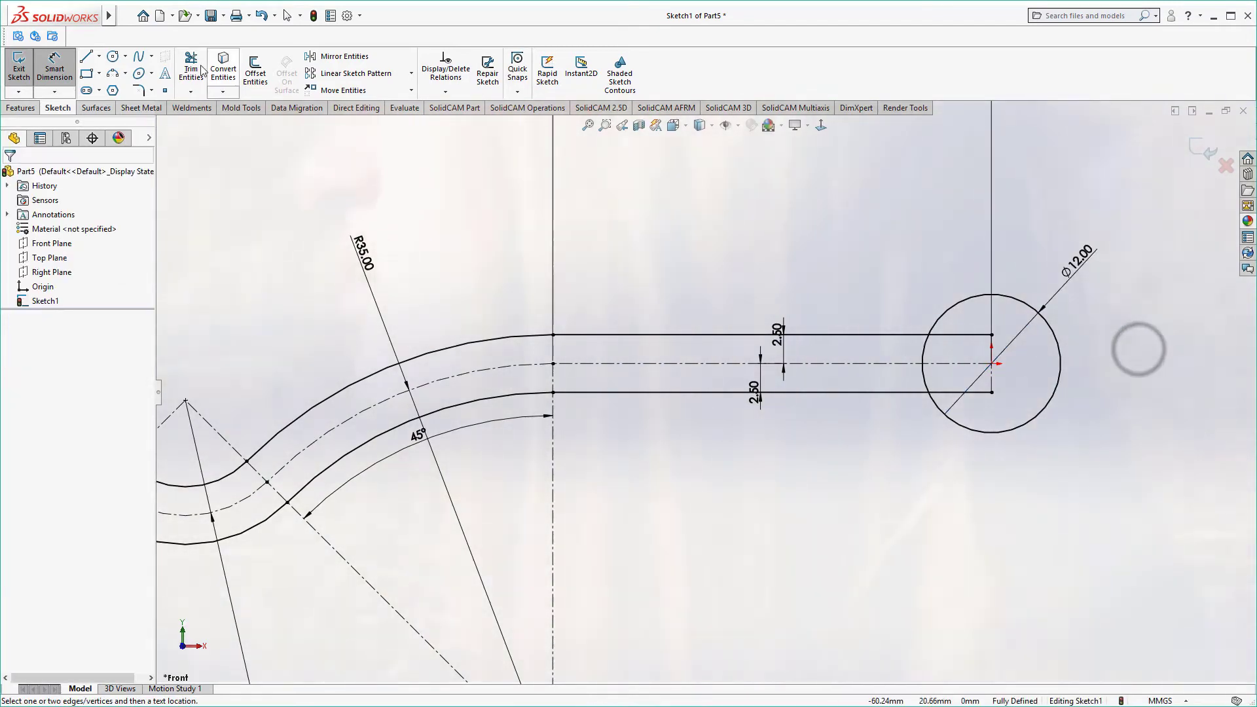
pyautogui.moveTo(965, 321); pyautogui.dragTo(923, 350)
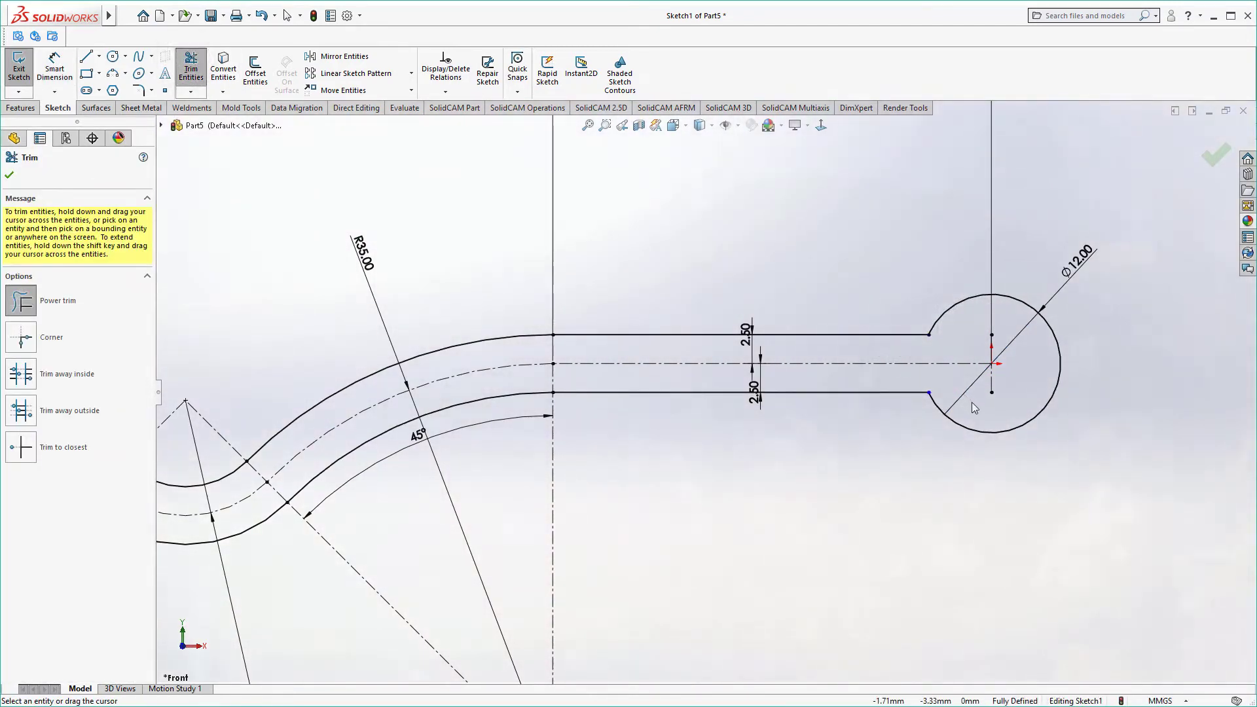
pyautogui.click(8, 176)
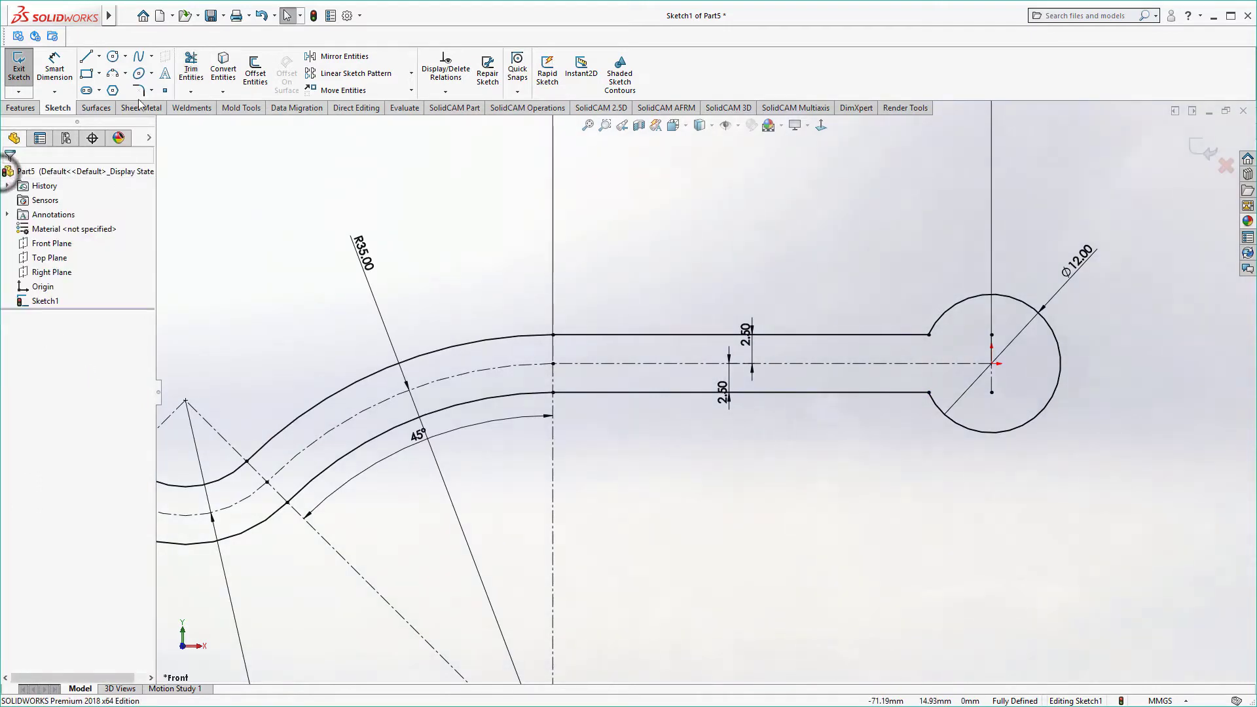
# Add a concentric Ø6 inner circle and exit the sketch.
pyautogui.click(114, 57)
pyautogui.click(992, 363)
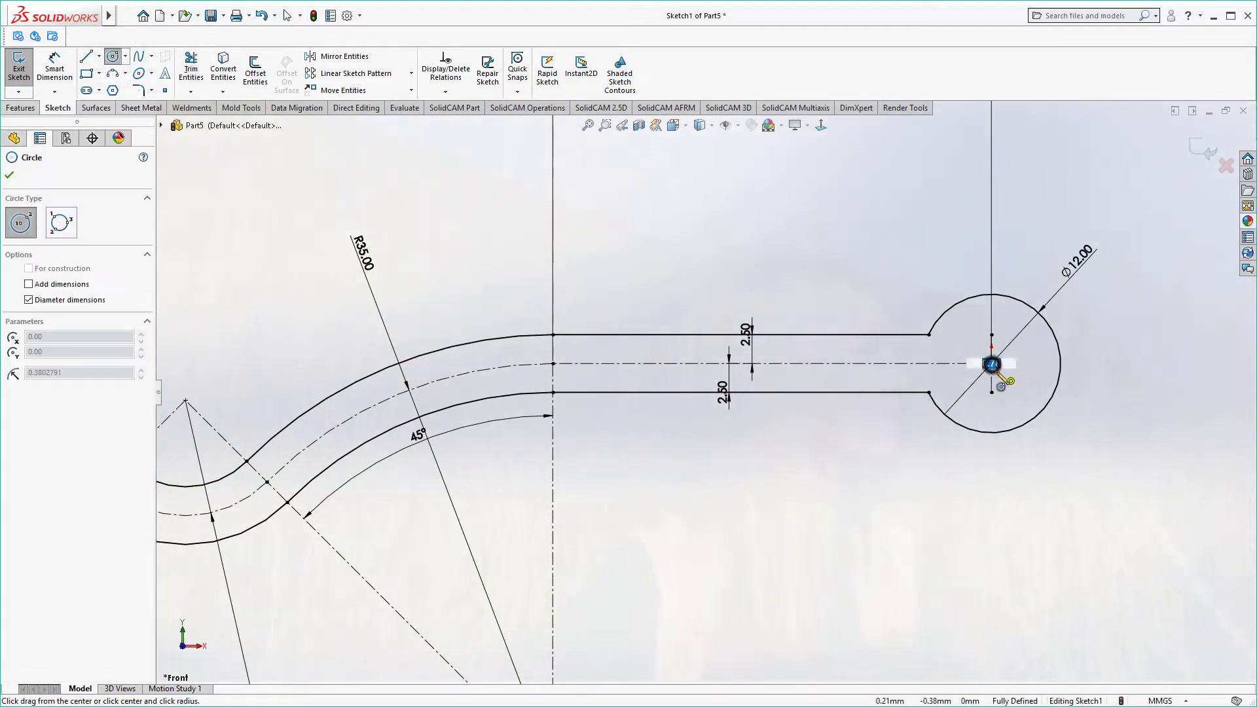
pyautogui.click(1013, 411)
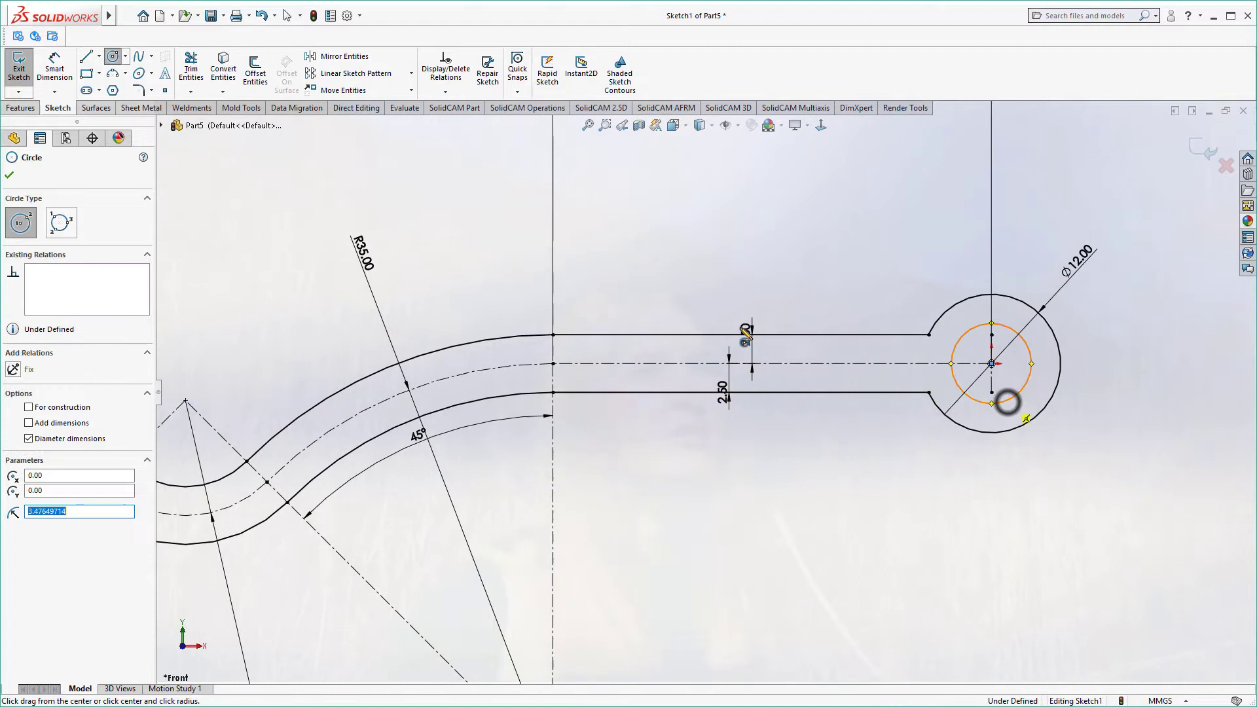
pyautogui.click(54, 62)
pyautogui.click(1021, 346)
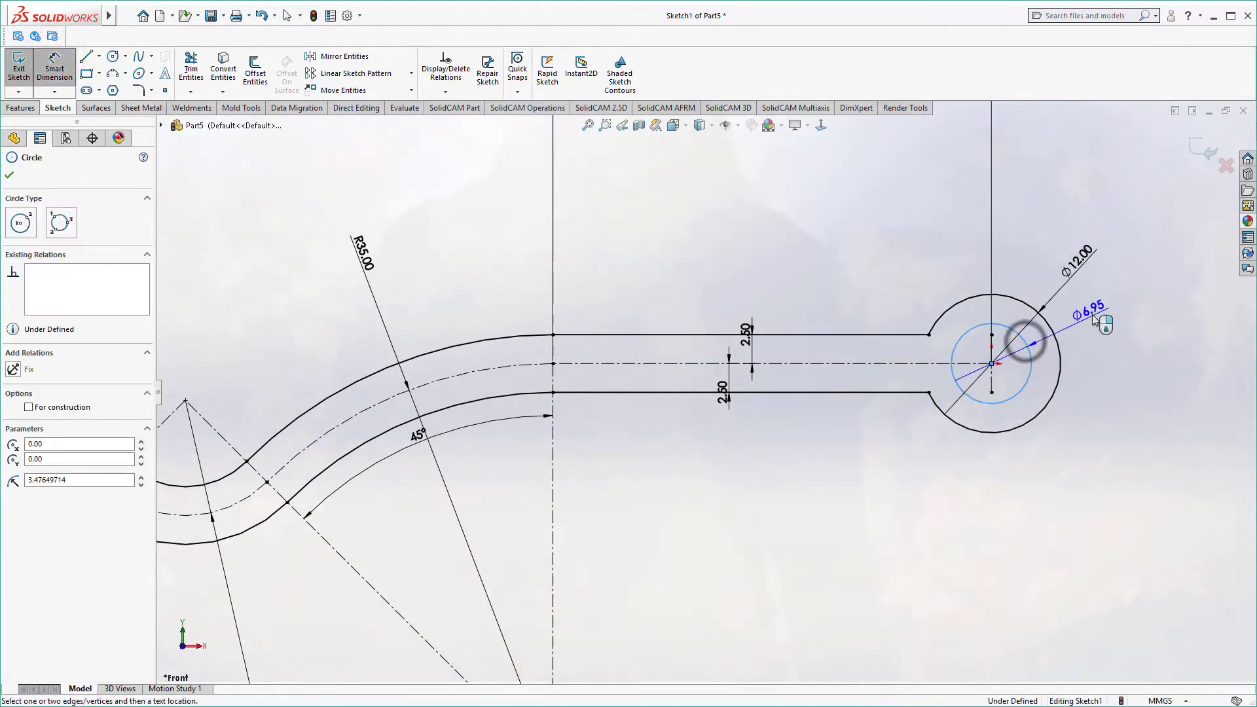
pyautogui.click(1105, 306)
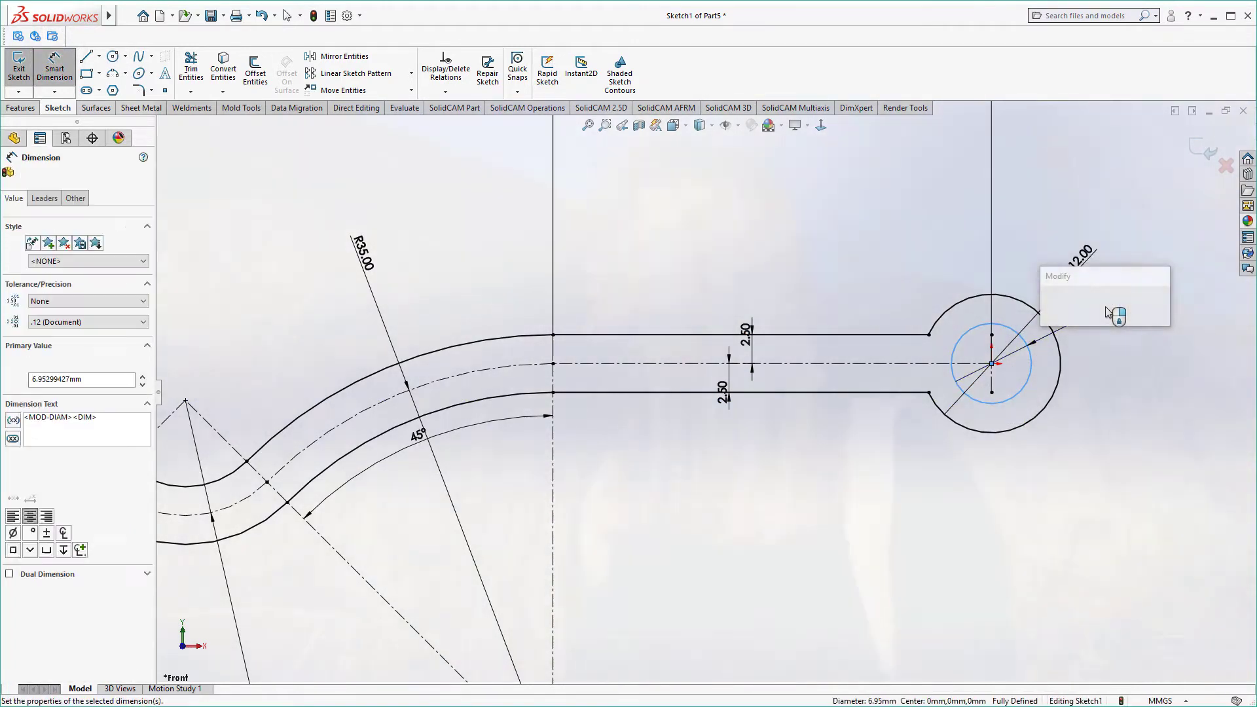
pyautogui.press('Return')
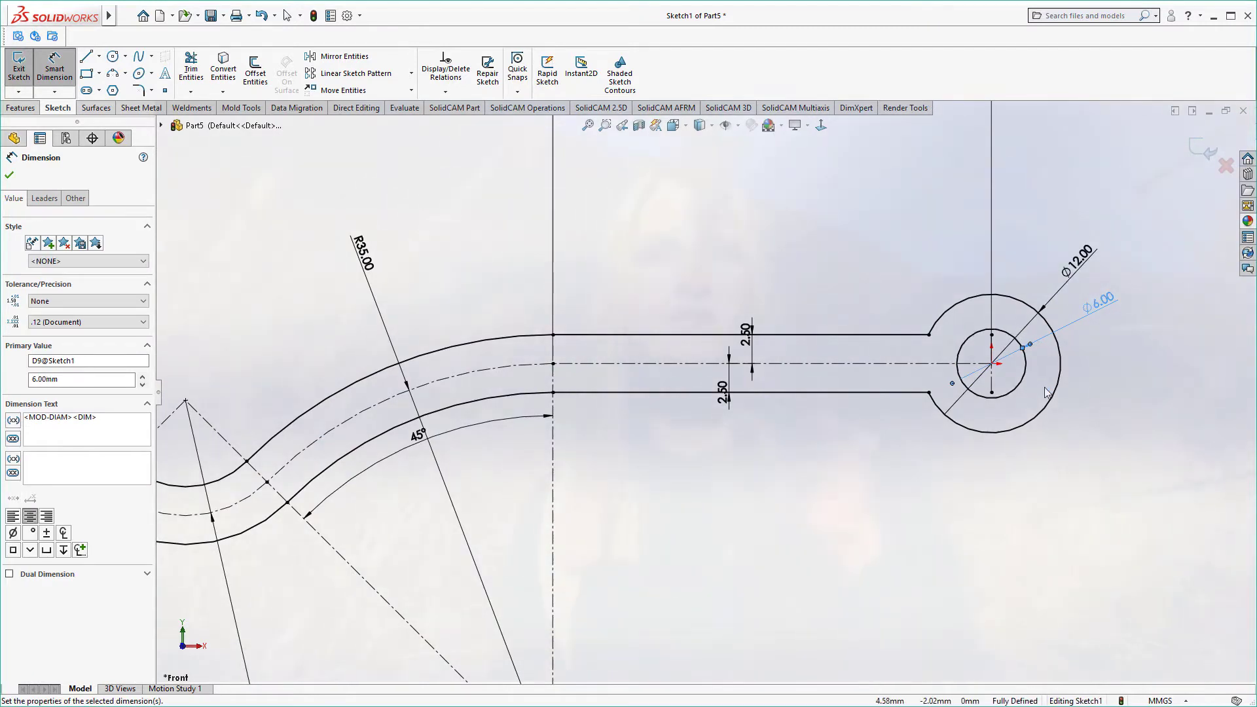
pyautogui.click(1099, 411)
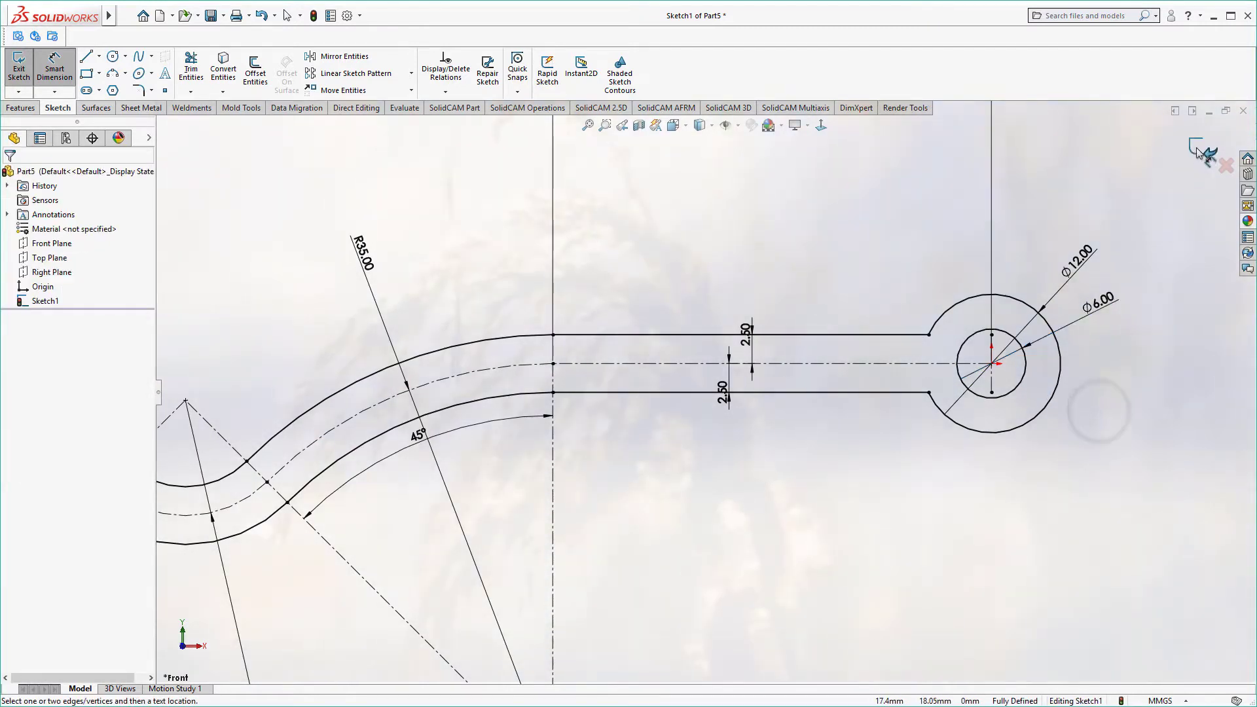
pyautogui.click(1200, 145)
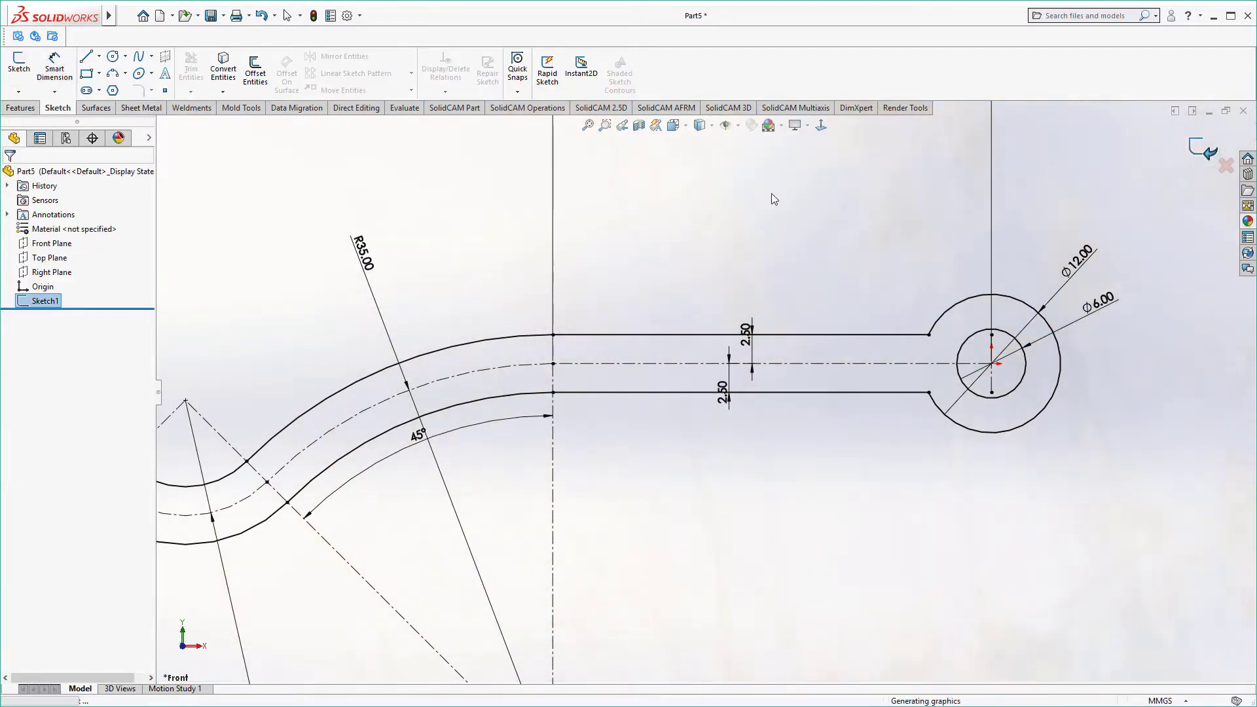
# Extrude the profile 70 mm Mid Plane into the S-bent plate with a hinge tube.
pyautogui.click(30, 109)
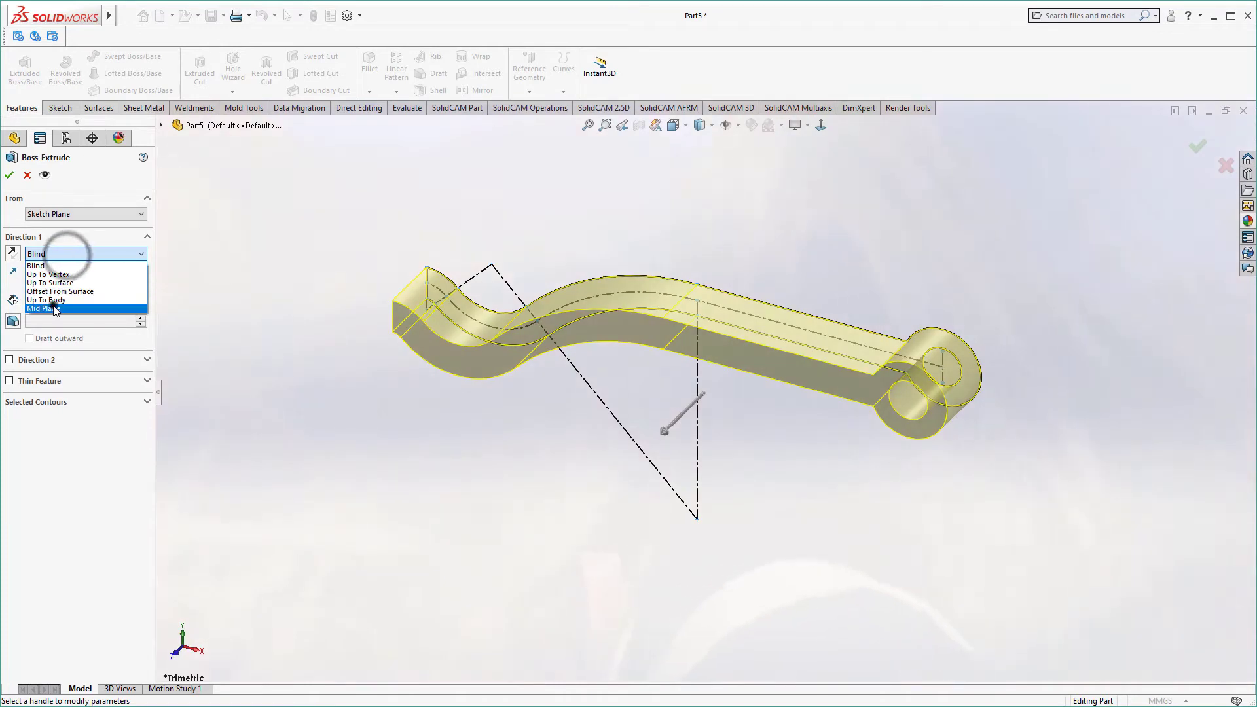
pyautogui.click(55, 309)
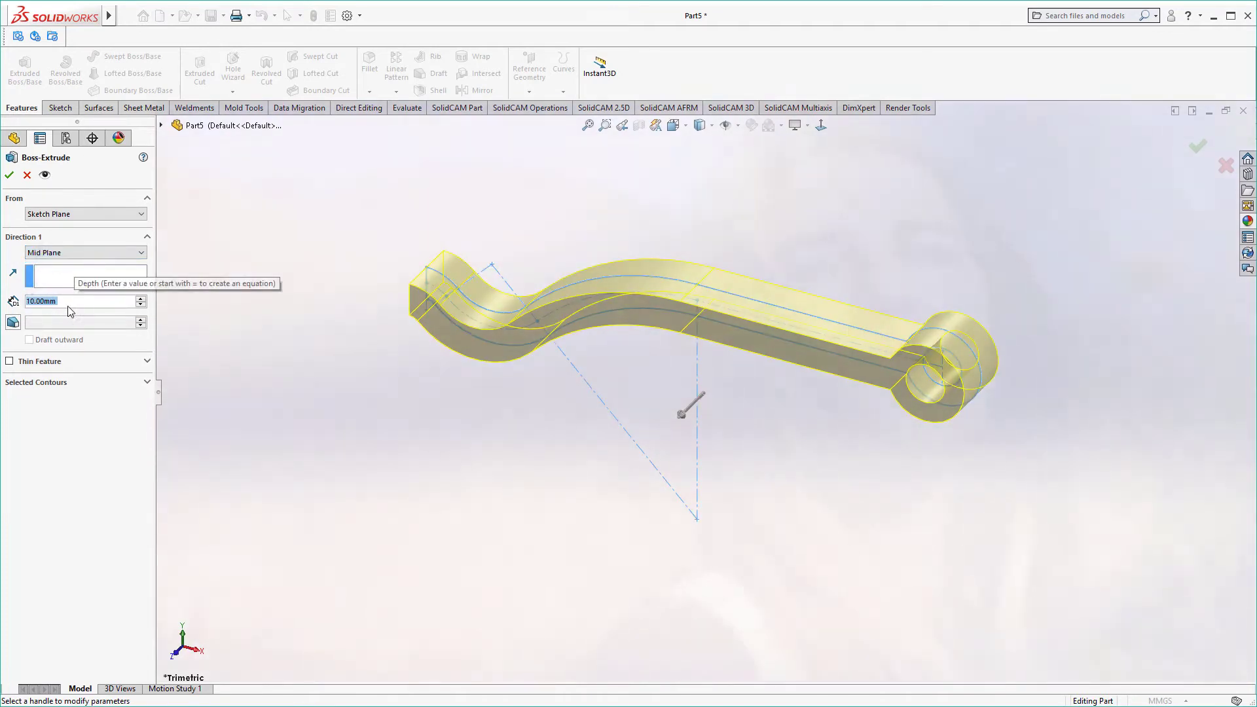
pyautogui.press('Return')
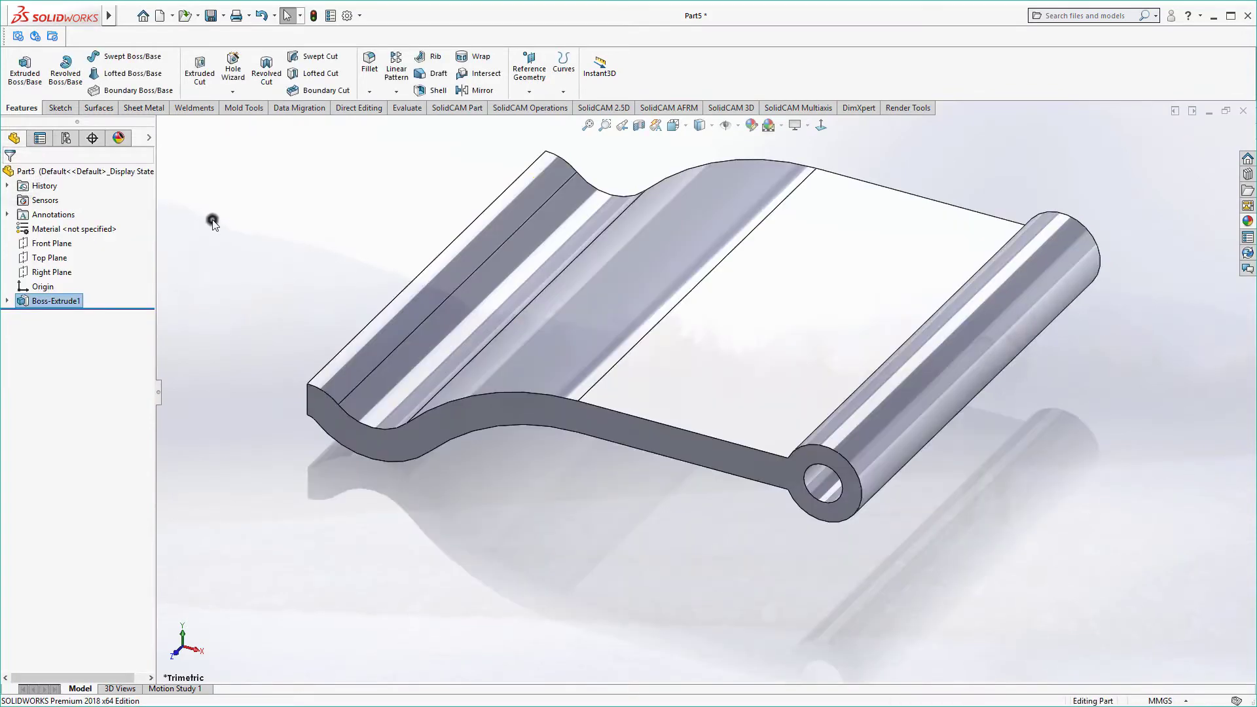
pyautogui.middleClick(213, 220)
# Start a sketch on the Top Plane and view it Normal To.
pyautogui.click(49, 257)
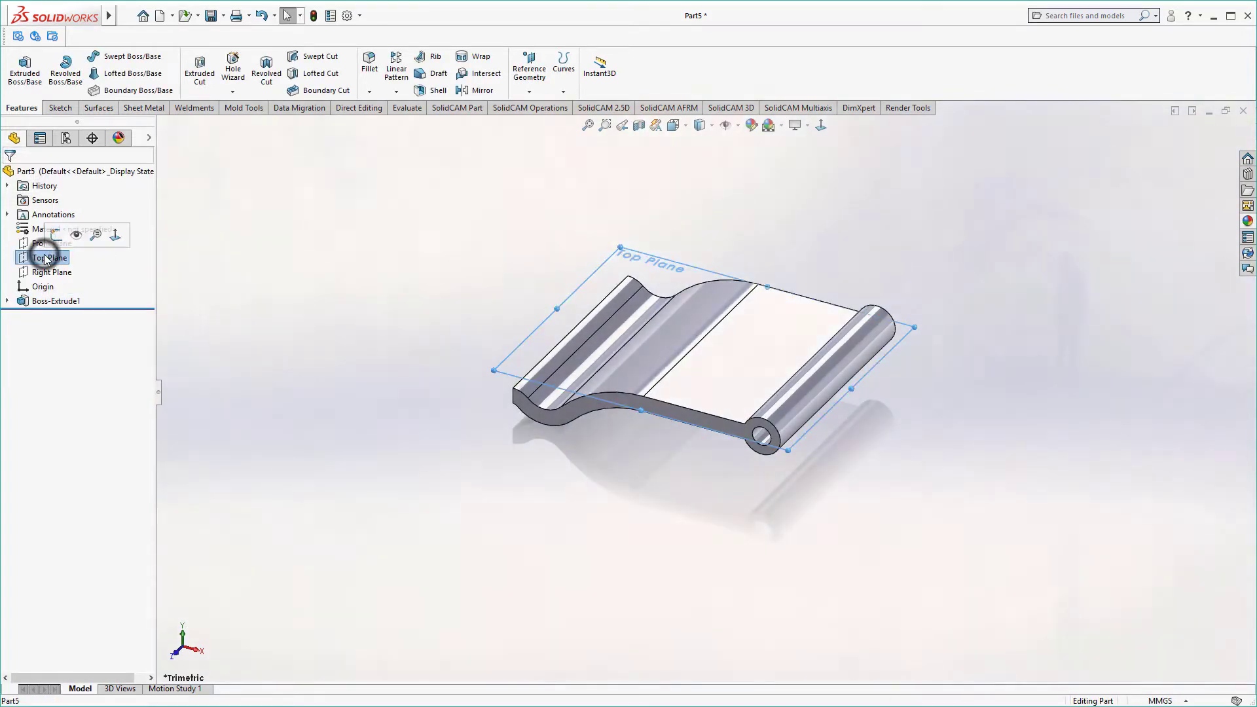
pyautogui.click(56, 242)
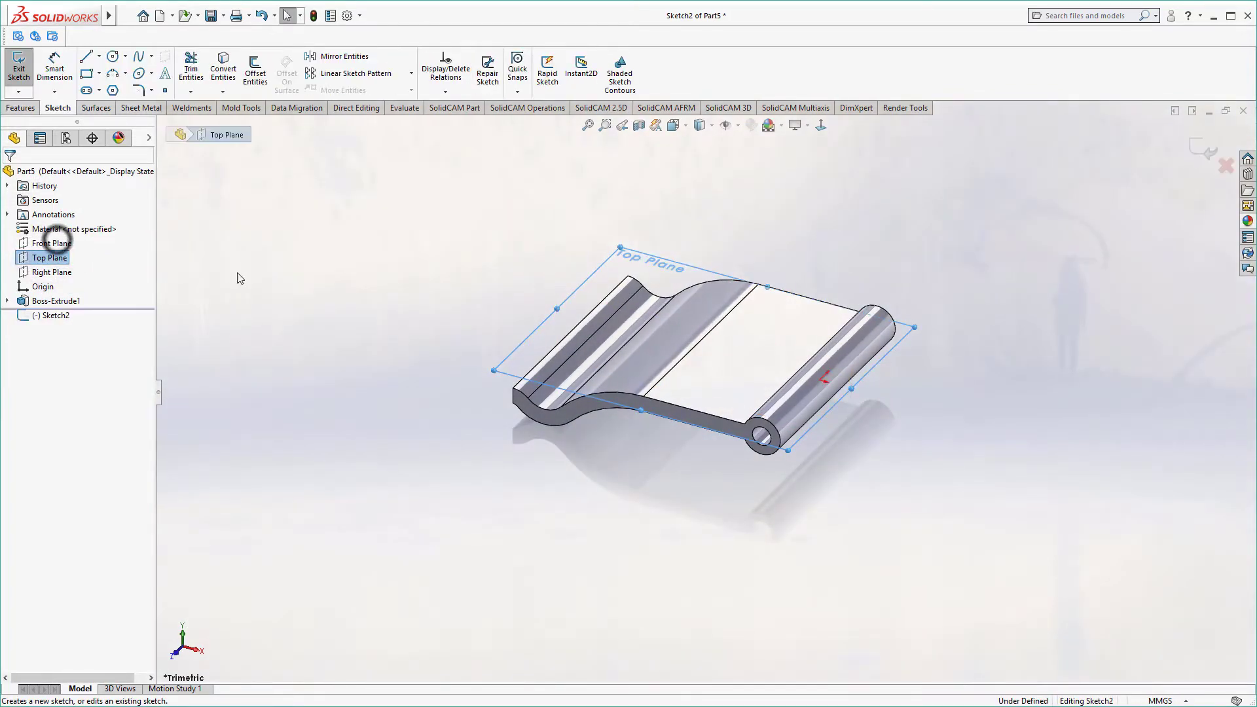
pyautogui.click(821, 126)
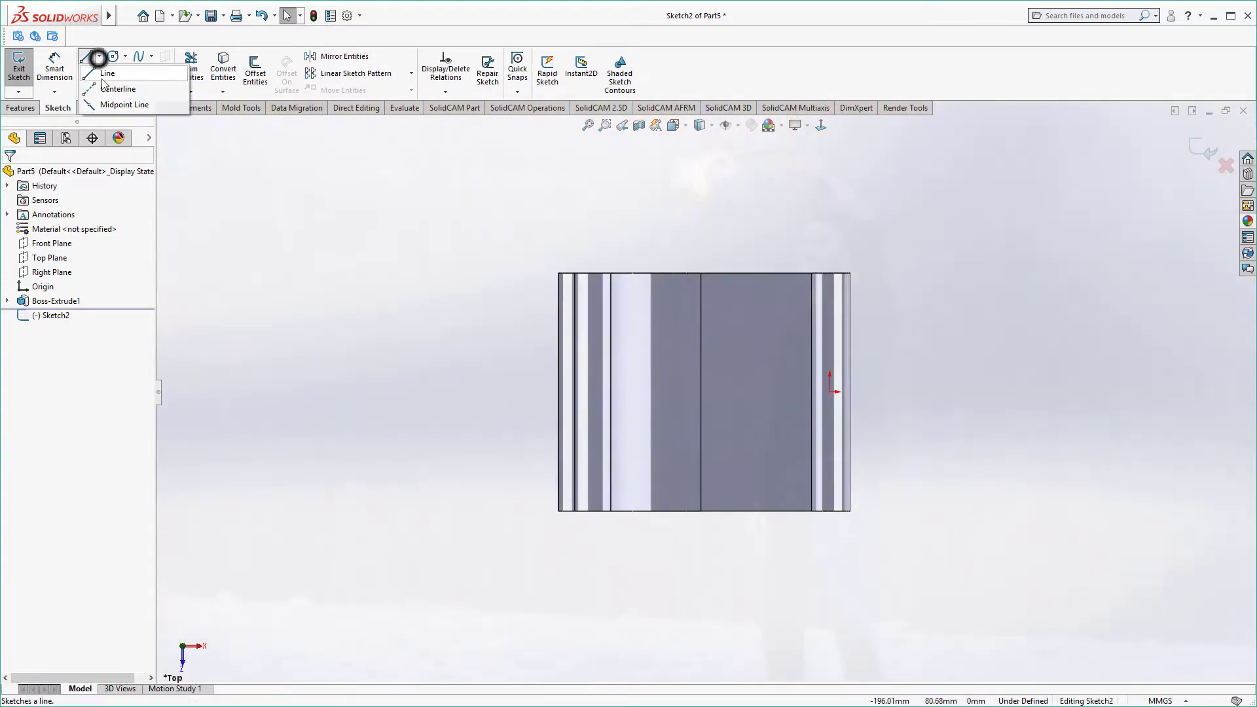
# Draw vertical and horizontal centerlines crossing at the origin.
pyautogui.click(830, 236)
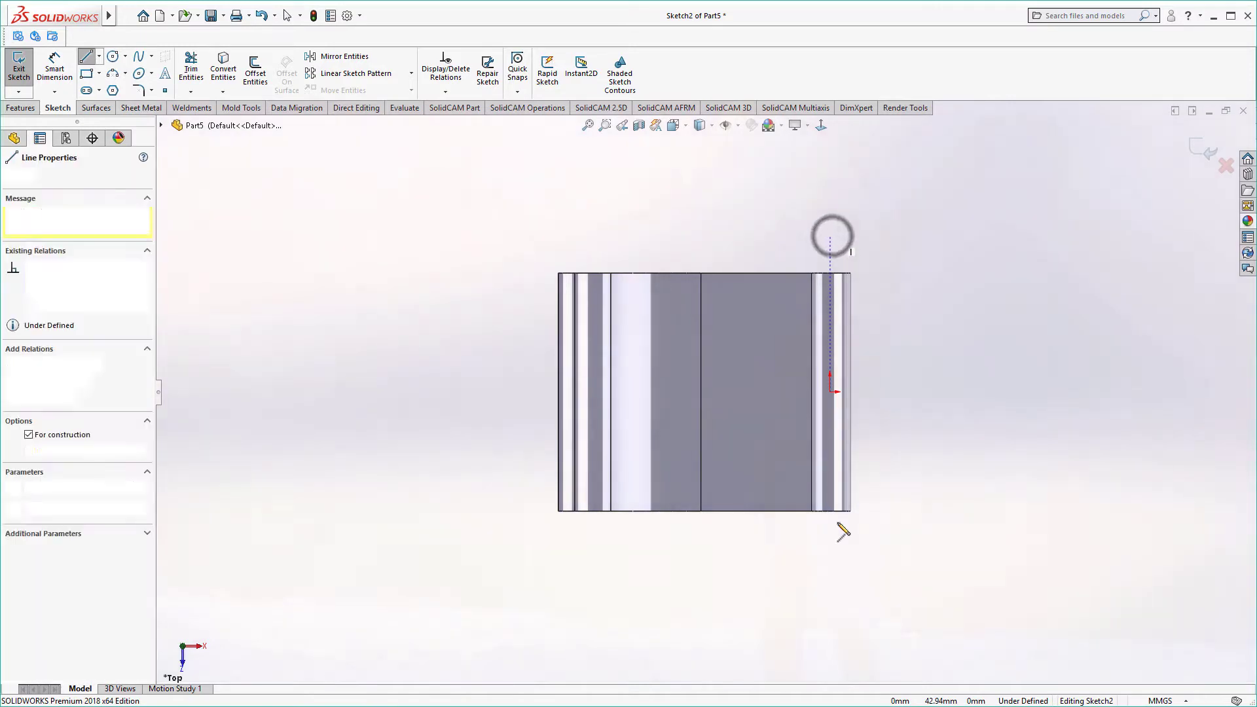
pyautogui.rightClick(941, 466)
pyautogui.rightClick(958, 447)
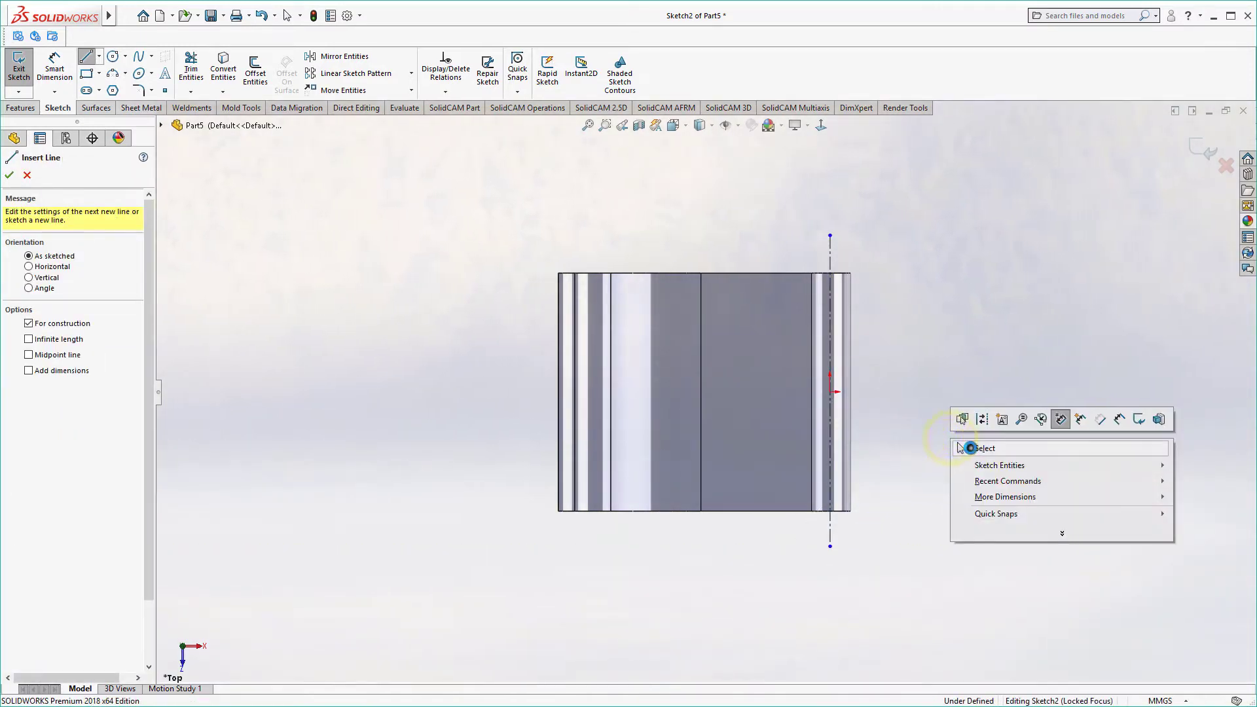
pyautogui.click(969, 448)
pyautogui.click(99, 57)
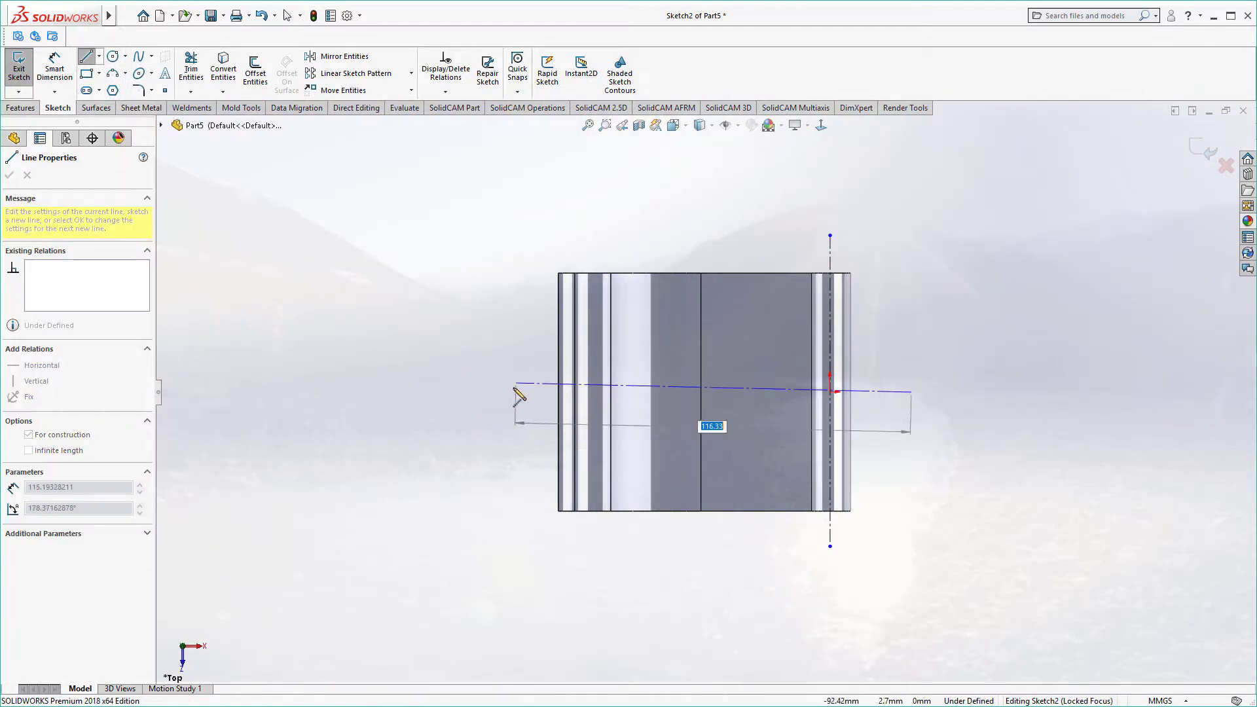
pyautogui.press('Escape')
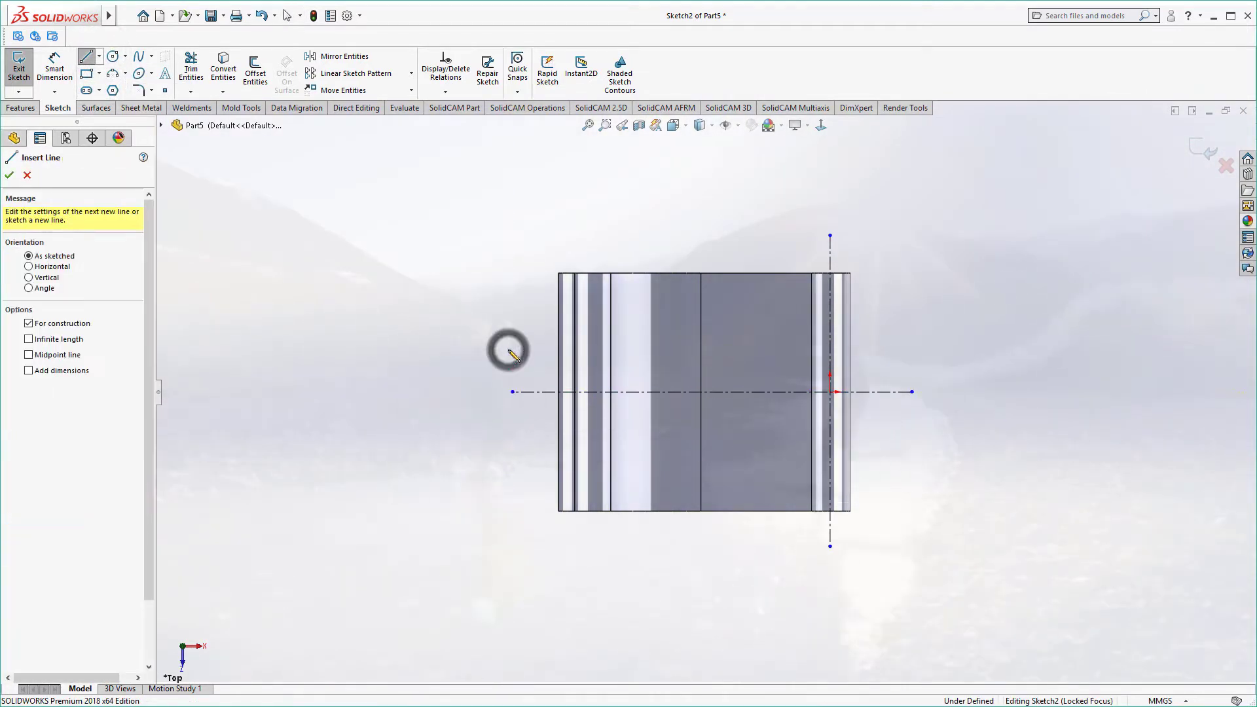
pyautogui.rightClick(520, 357)
pyautogui.click(523, 358)
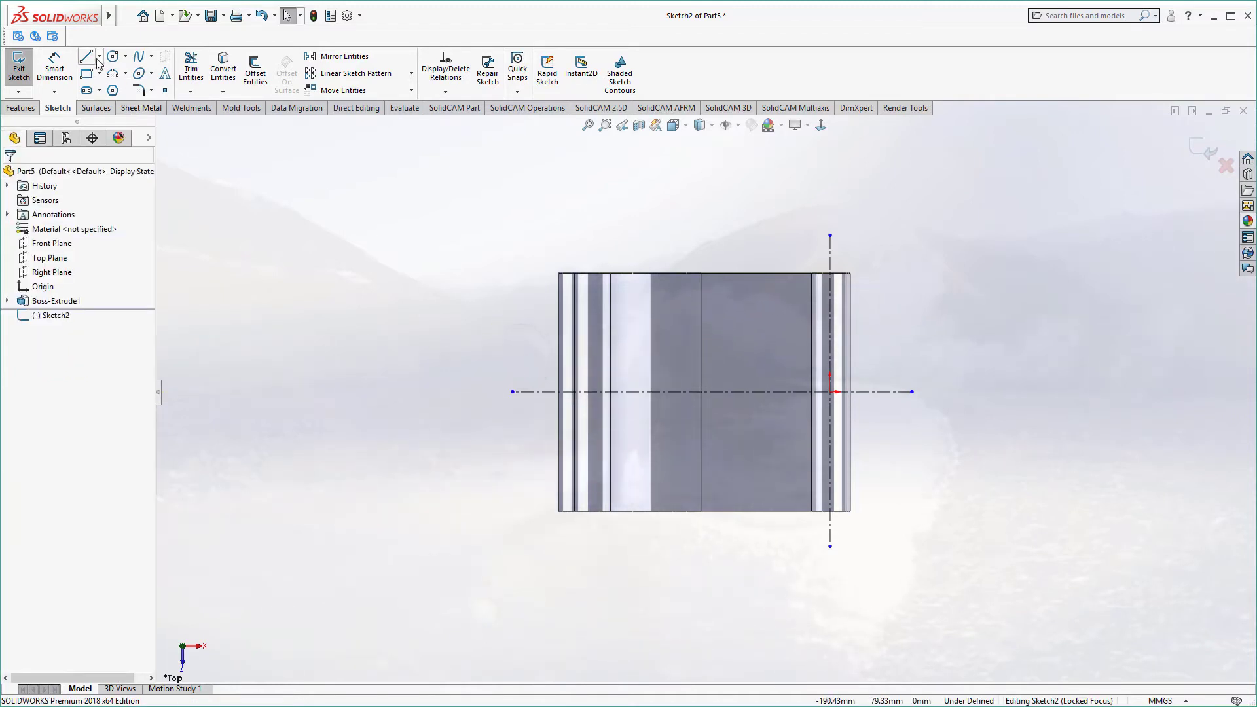
pyautogui.click(86, 73)
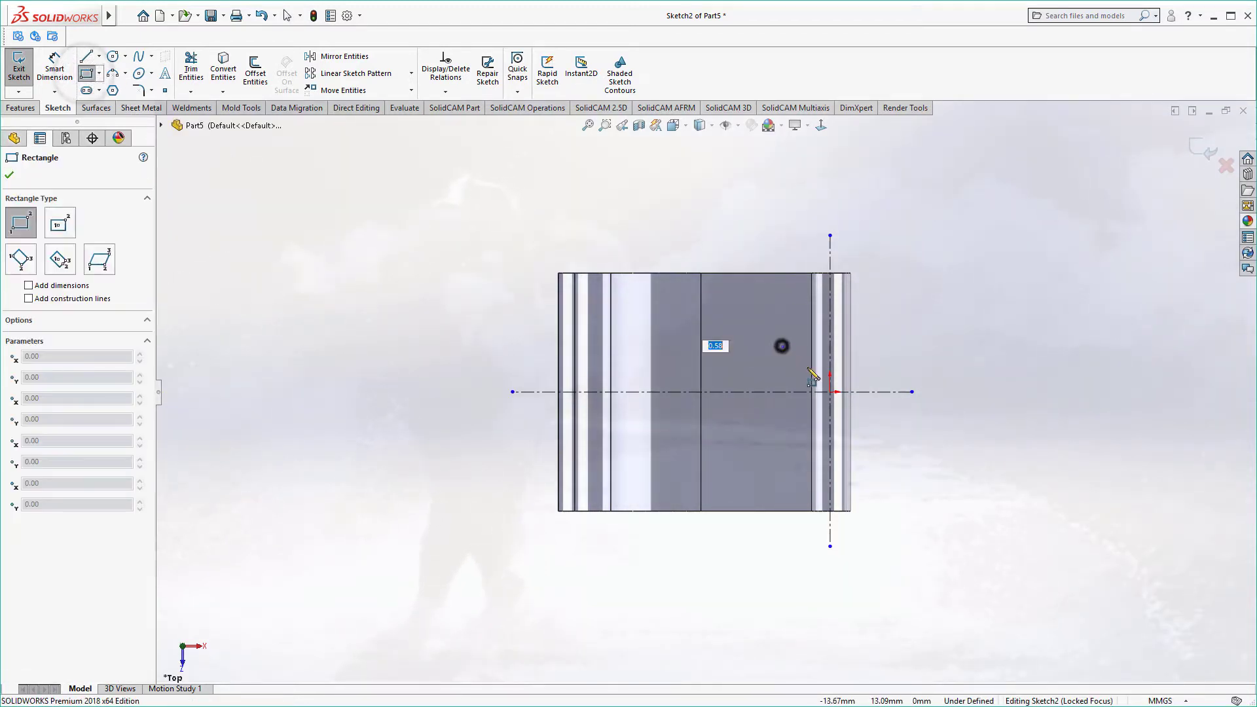
# Draw a corner rectangle across the hinge, symmetric about the horizontal centerline.
pyautogui.click(874, 446)
pyautogui.press('Escape')
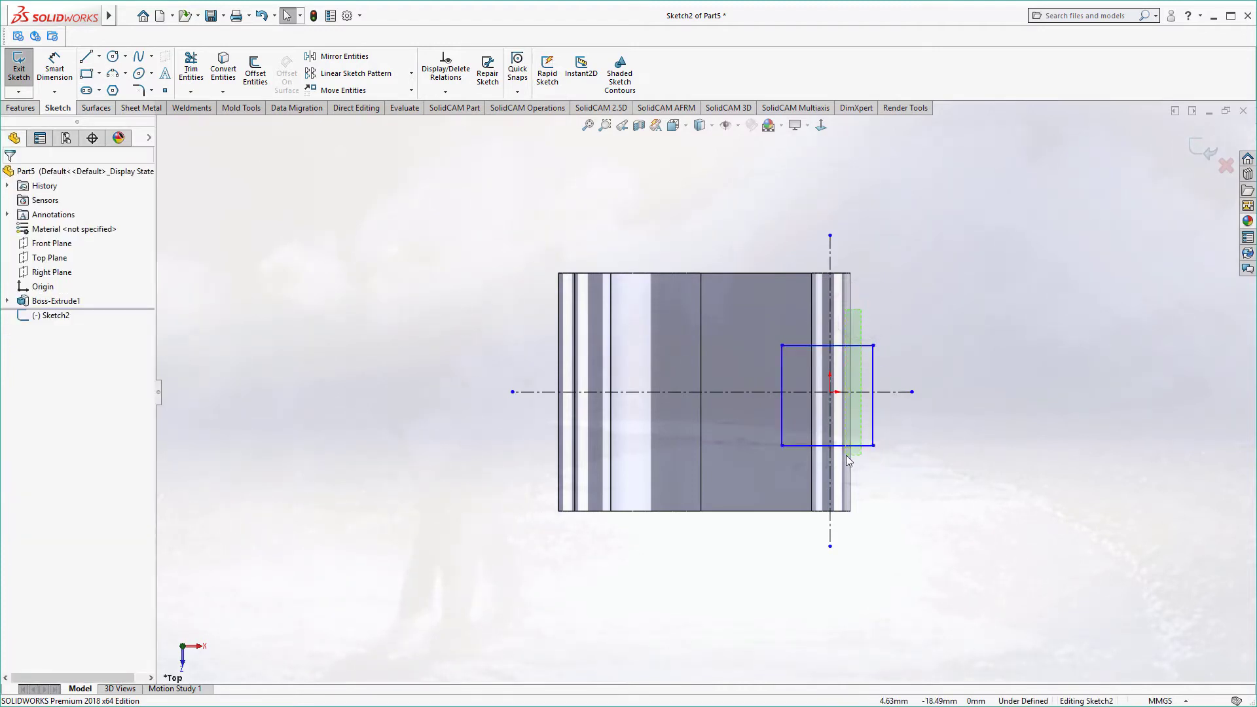
pyautogui.moveTo(847, 457); pyautogui.dragTo(846, 454)
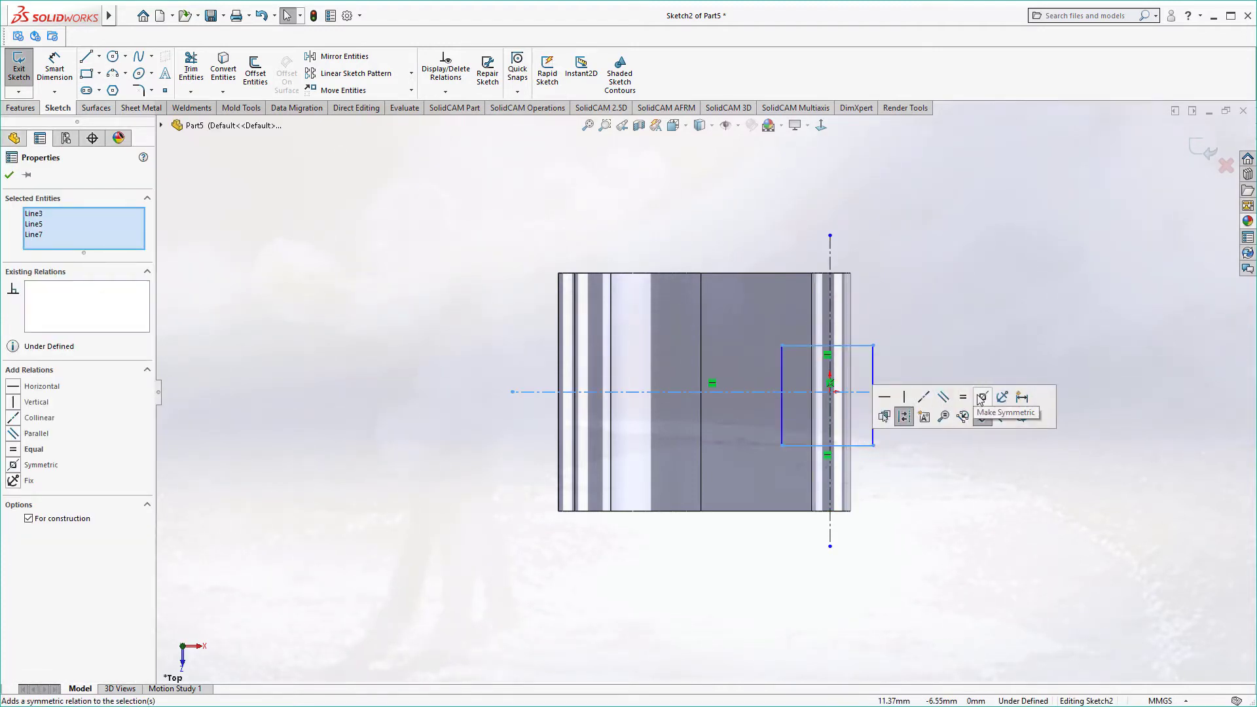
pyautogui.click(987, 481)
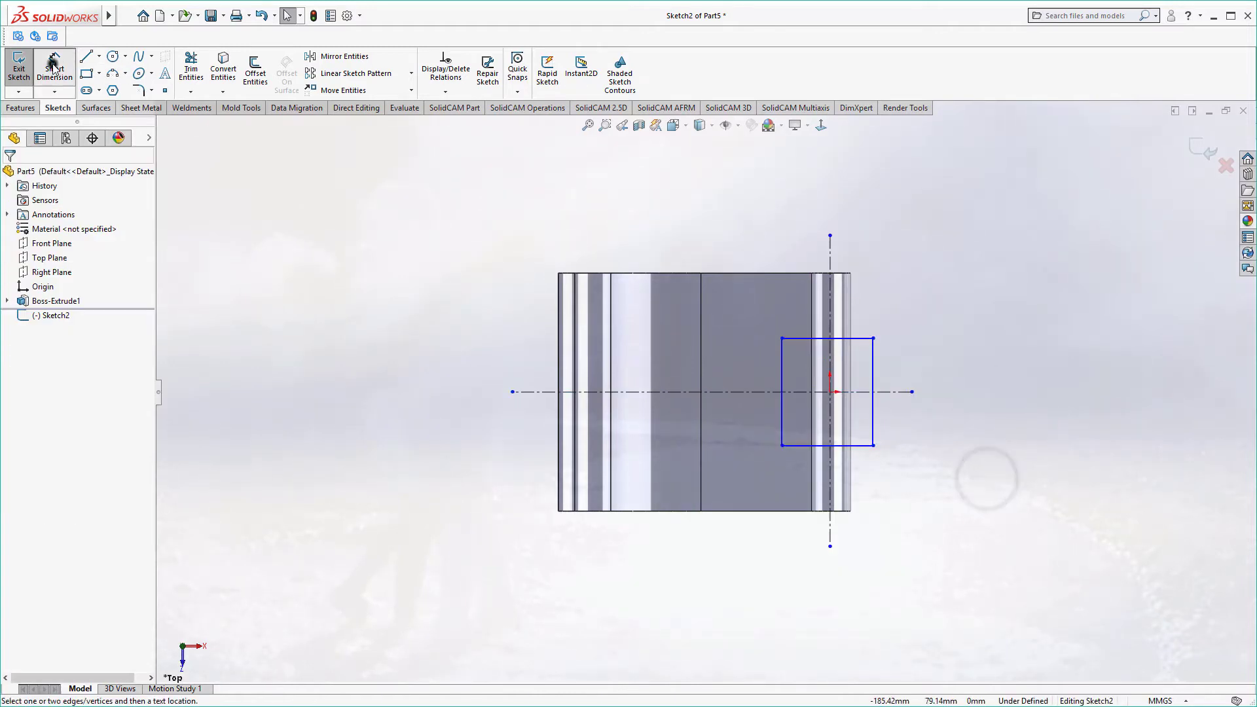
# Dimension the rectangle 15 mm wide and 30 mm tall.
pyautogui.click(852, 315)
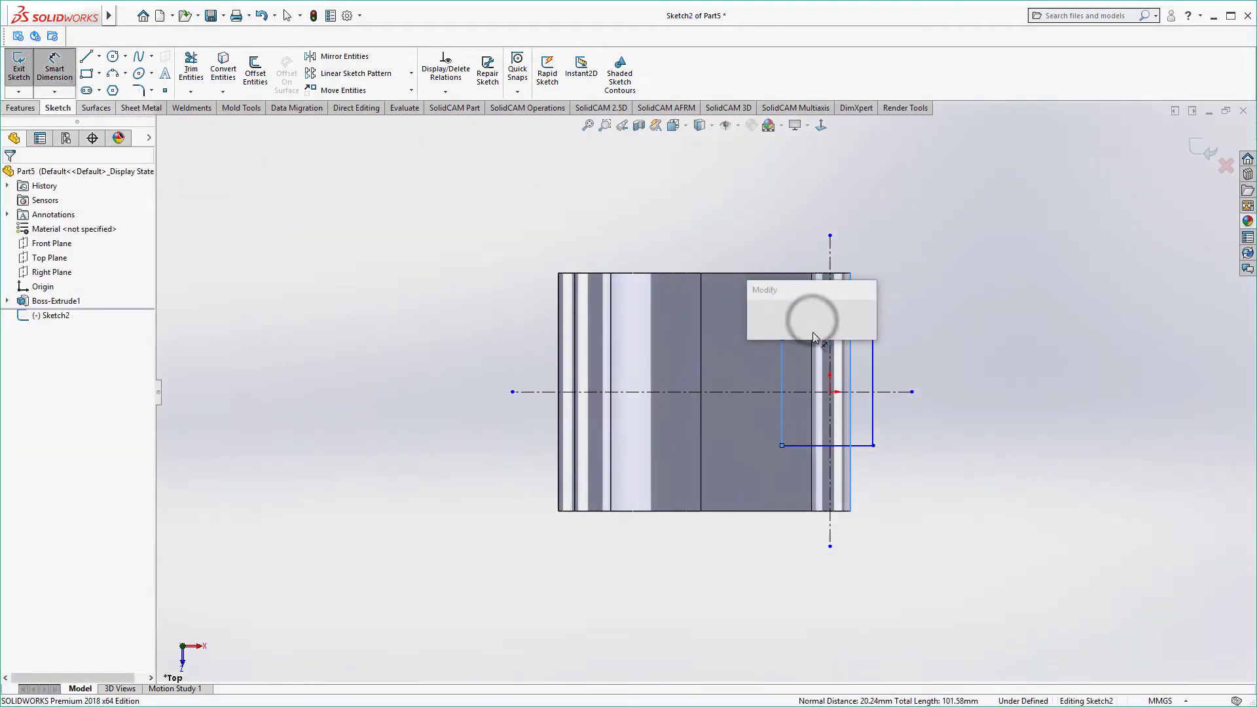
pyautogui.write('15')
pyautogui.press('Return')
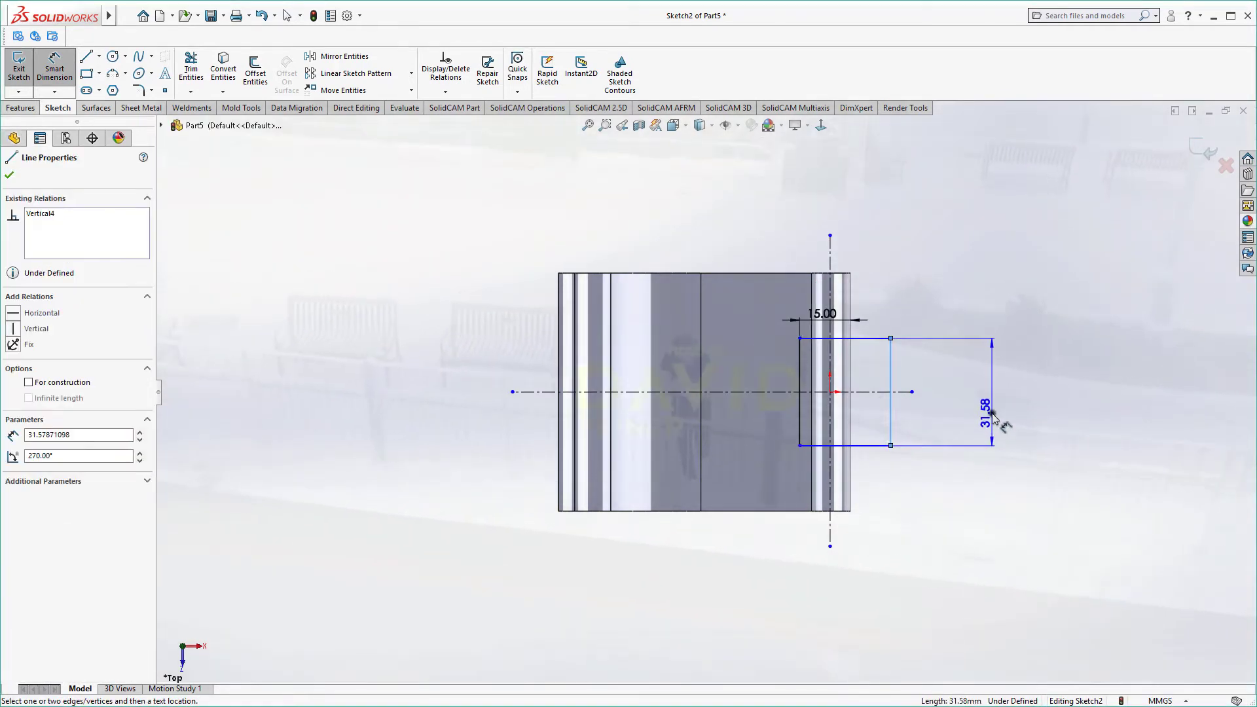
pyautogui.click(992, 414)
pyautogui.write('30')
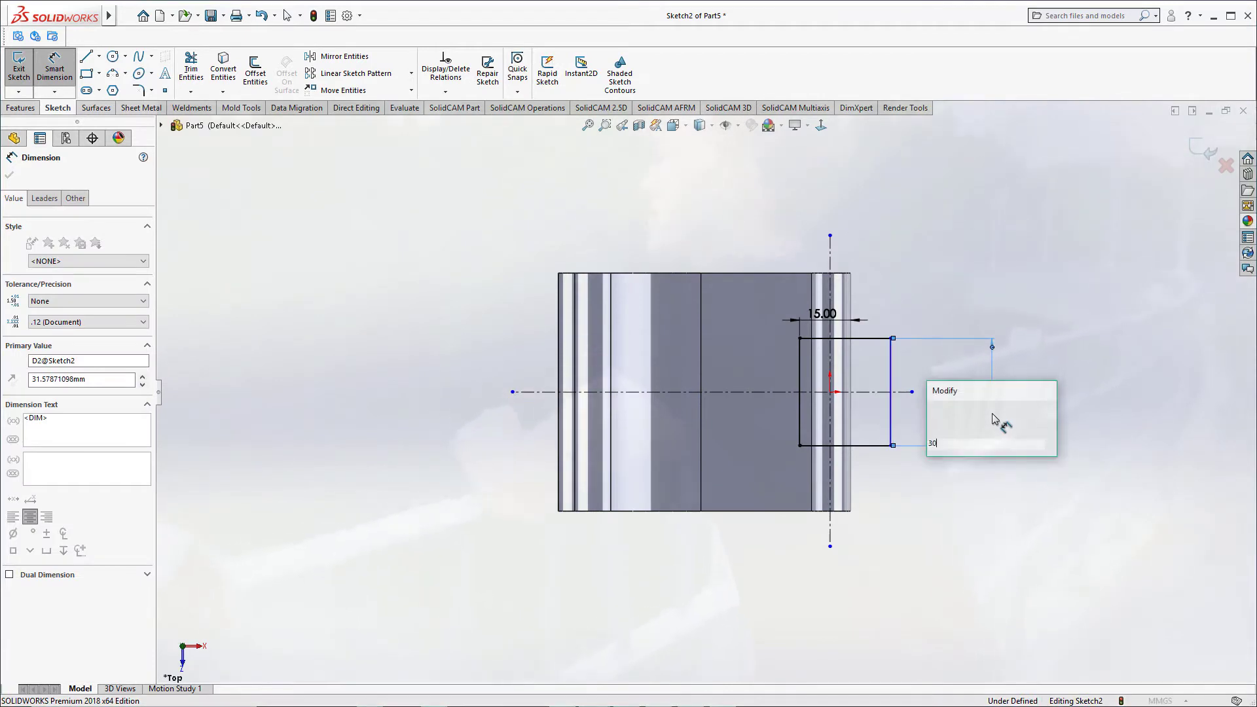
pyautogui.press('Return')
pyautogui.click(1025, 424)
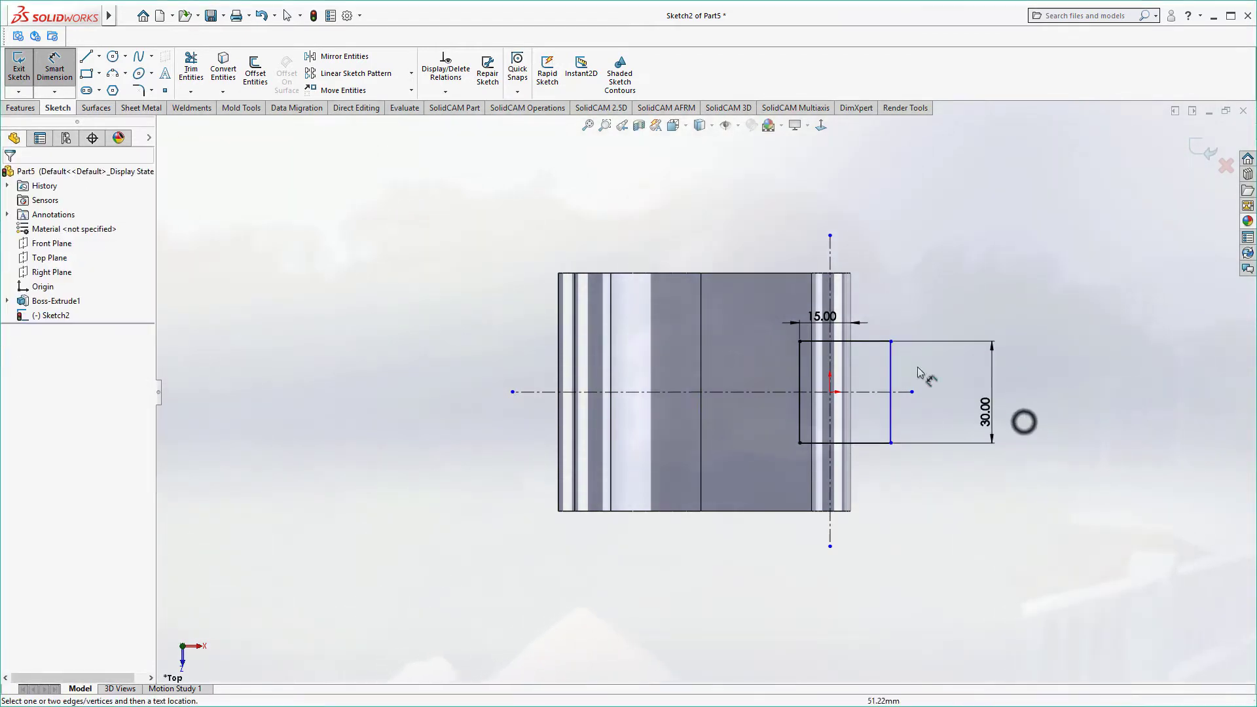
# Sketch a three-point arc followed by a tangent arc forming an S-curve.
pyautogui.click(87, 58)
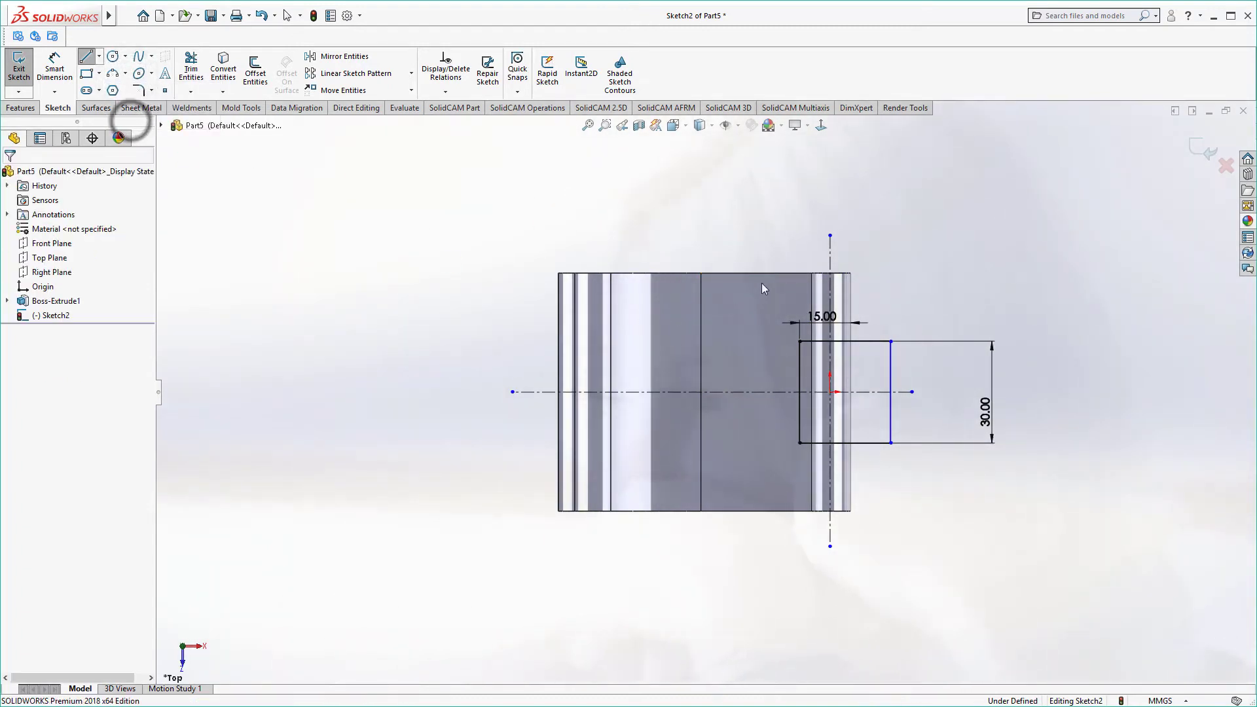
pyautogui.press('a')
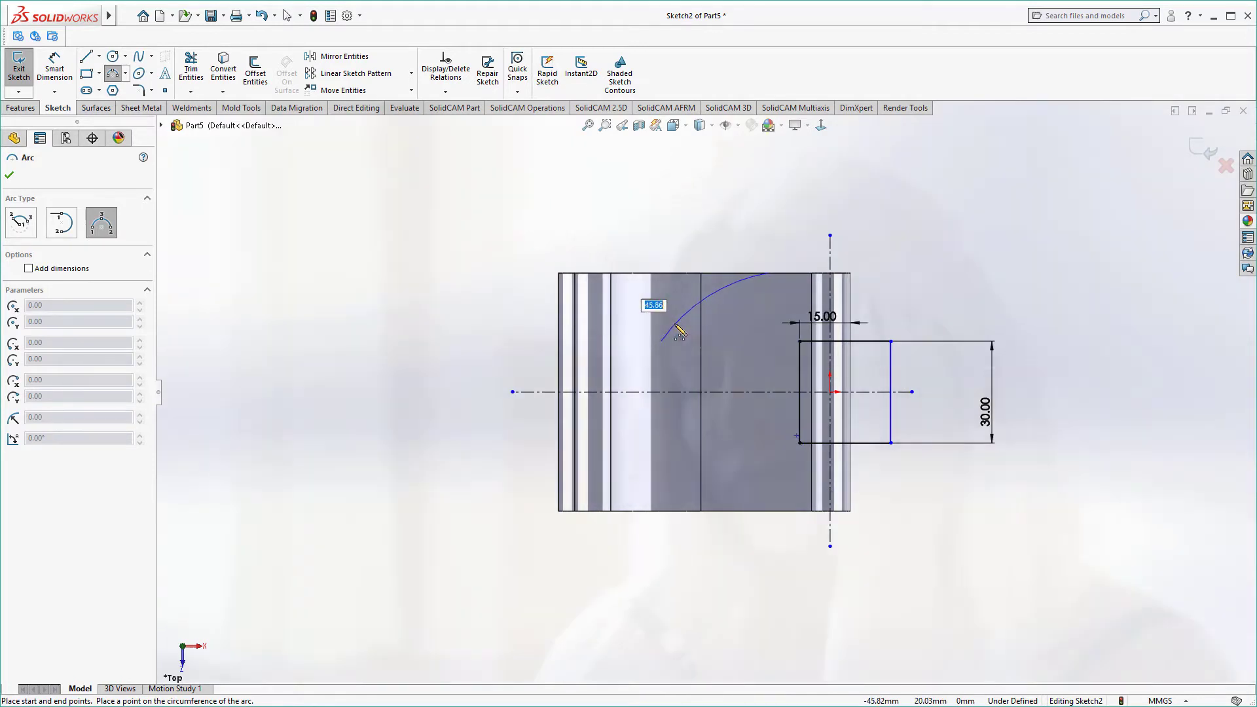
pyautogui.click(675, 322)
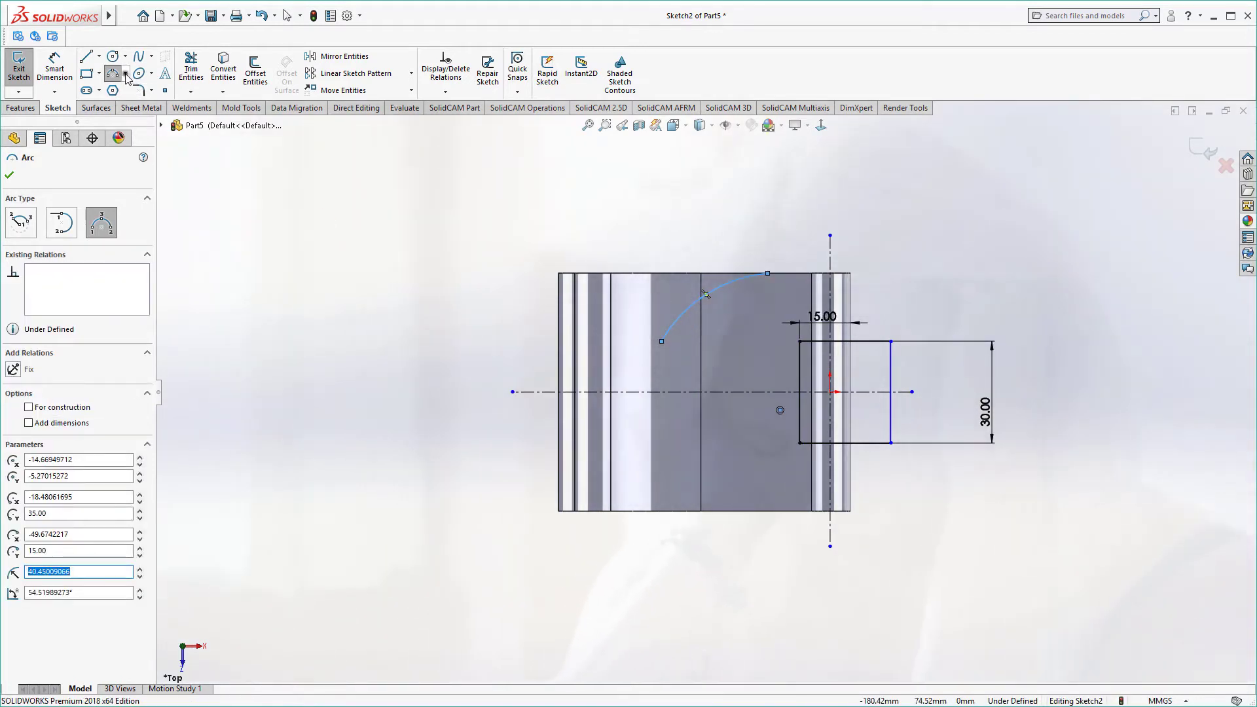
pyautogui.click(136, 106)
pyautogui.click(662, 341)
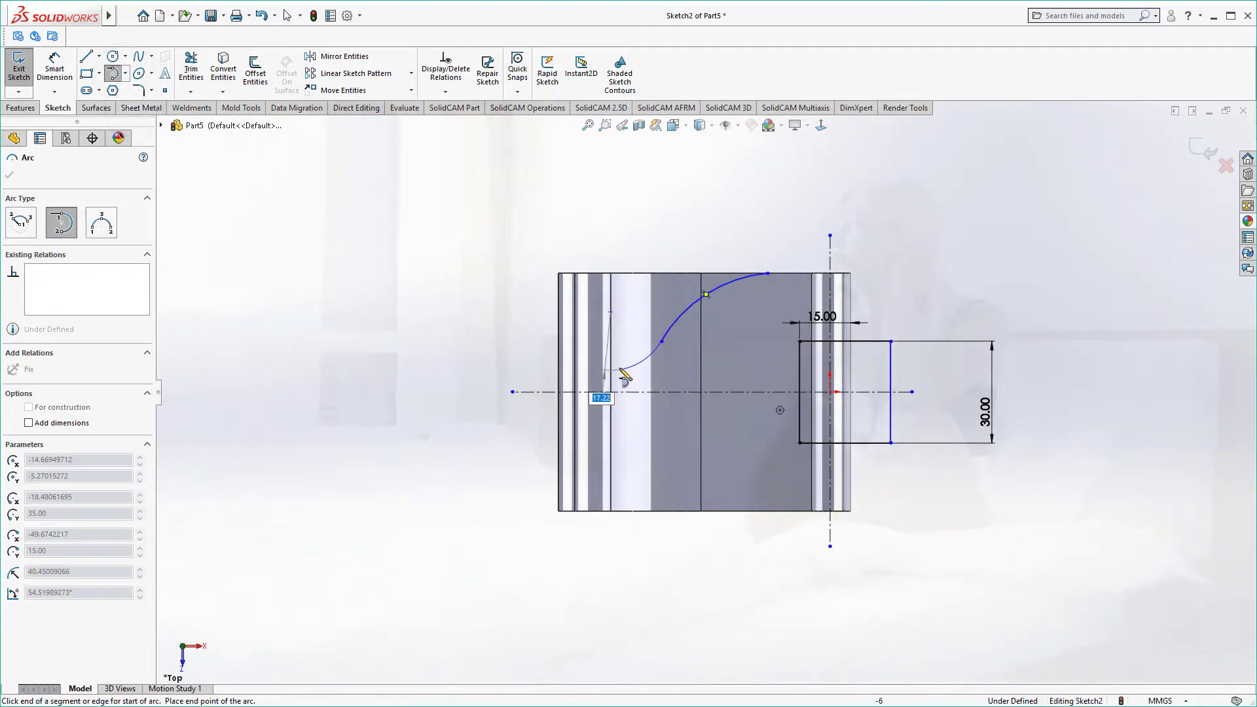
pyautogui.click(620, 366)
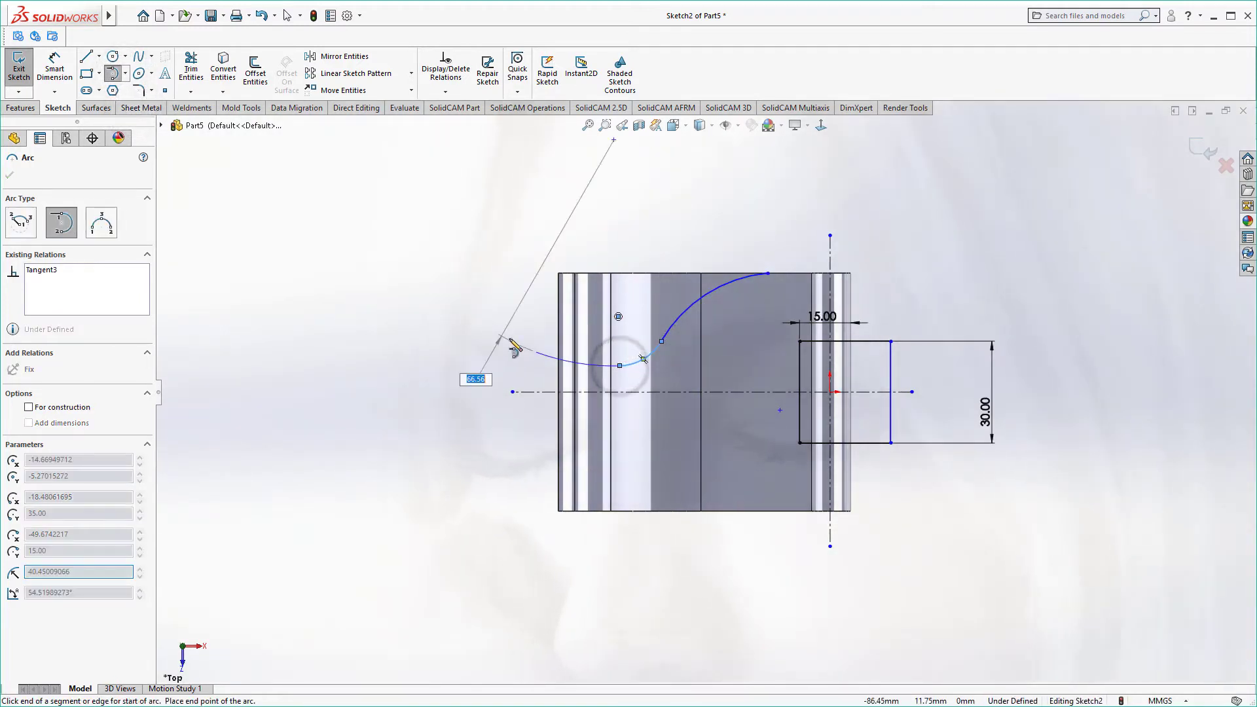
# Draw horizontal lines at both curve ends and make the arc tangent to the top line.
pyautogui.click(84, 58)
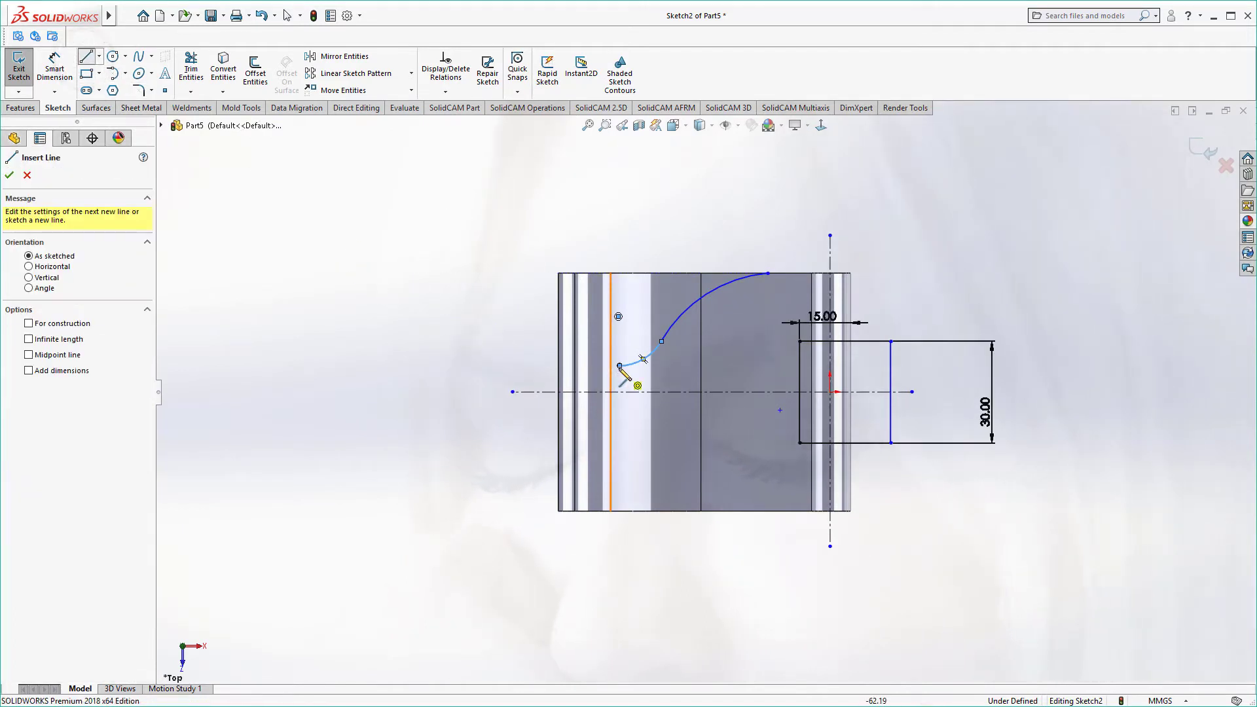
pyautogui.click(619, 365)
pyautogui.click(558, 366)
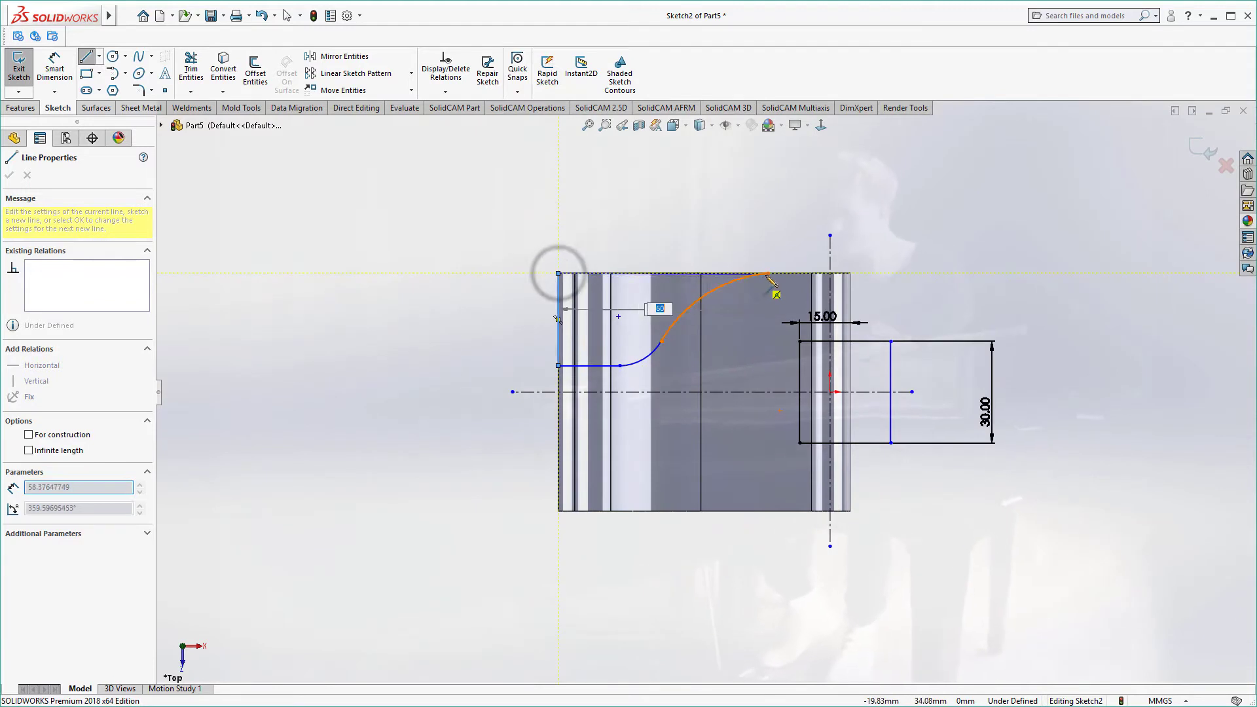
pyautogui.click(767, 273)
pyautogui.rightClick(696, 236)
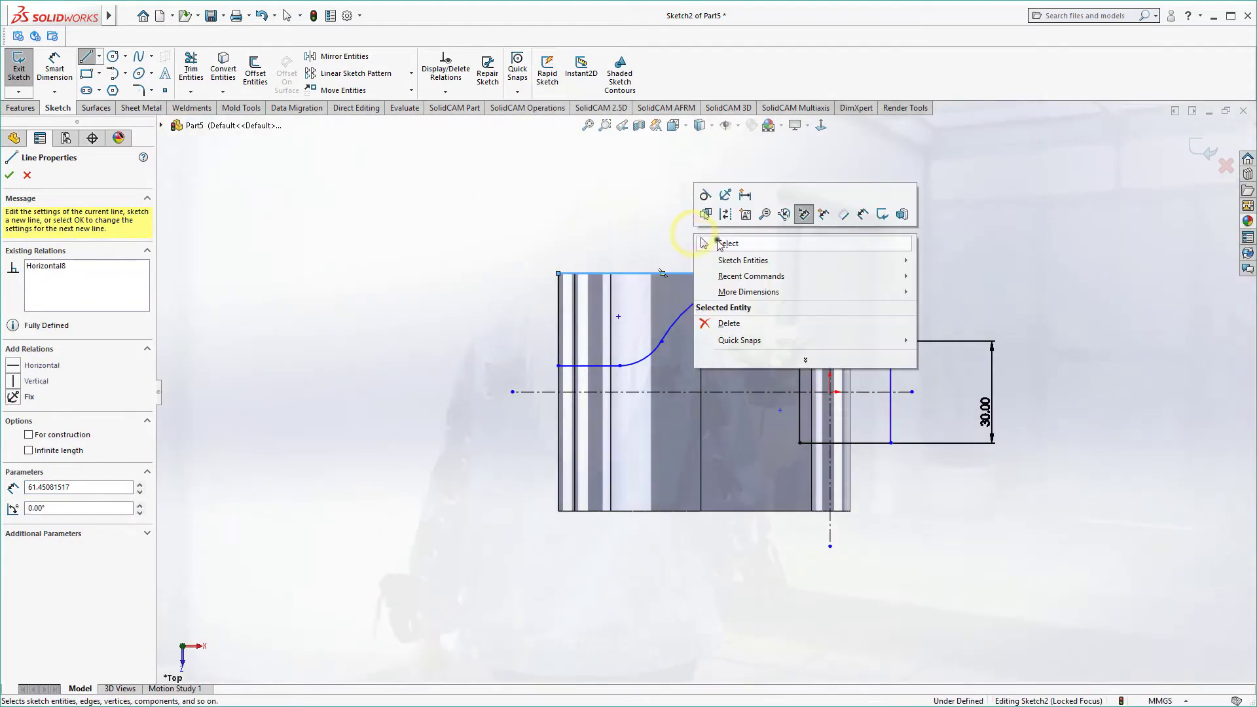
pyautogui.click(716, 239)
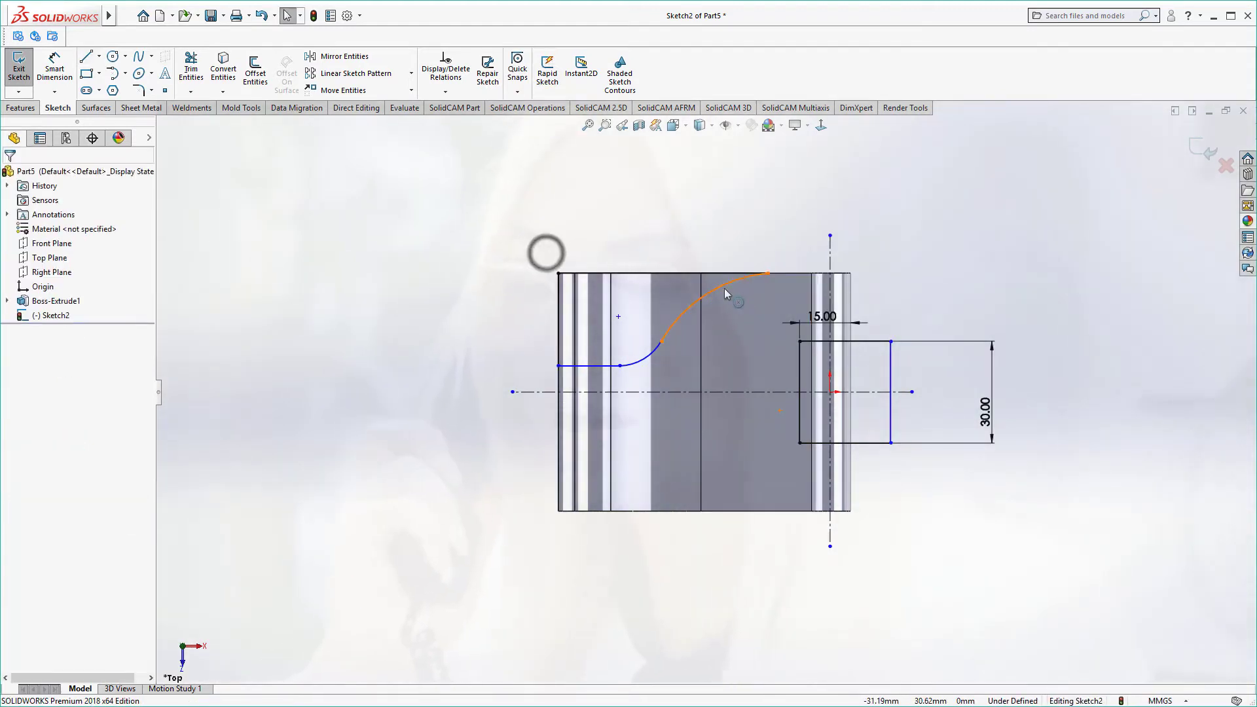
pyautogui.click(724, 288)
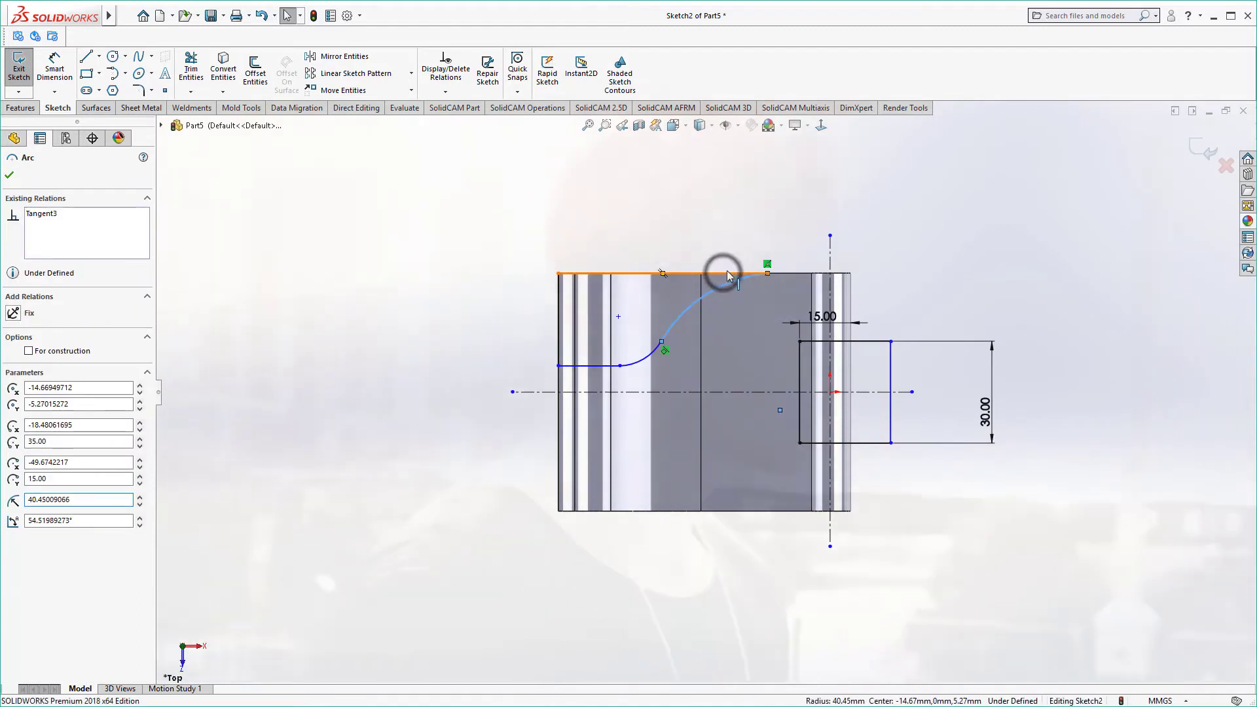
pyautogui.keyDown('ctrl'); pyautogui.click(727, 274); pyautogui.keyUp('ctrl')
pyautogui.click(757, 213)
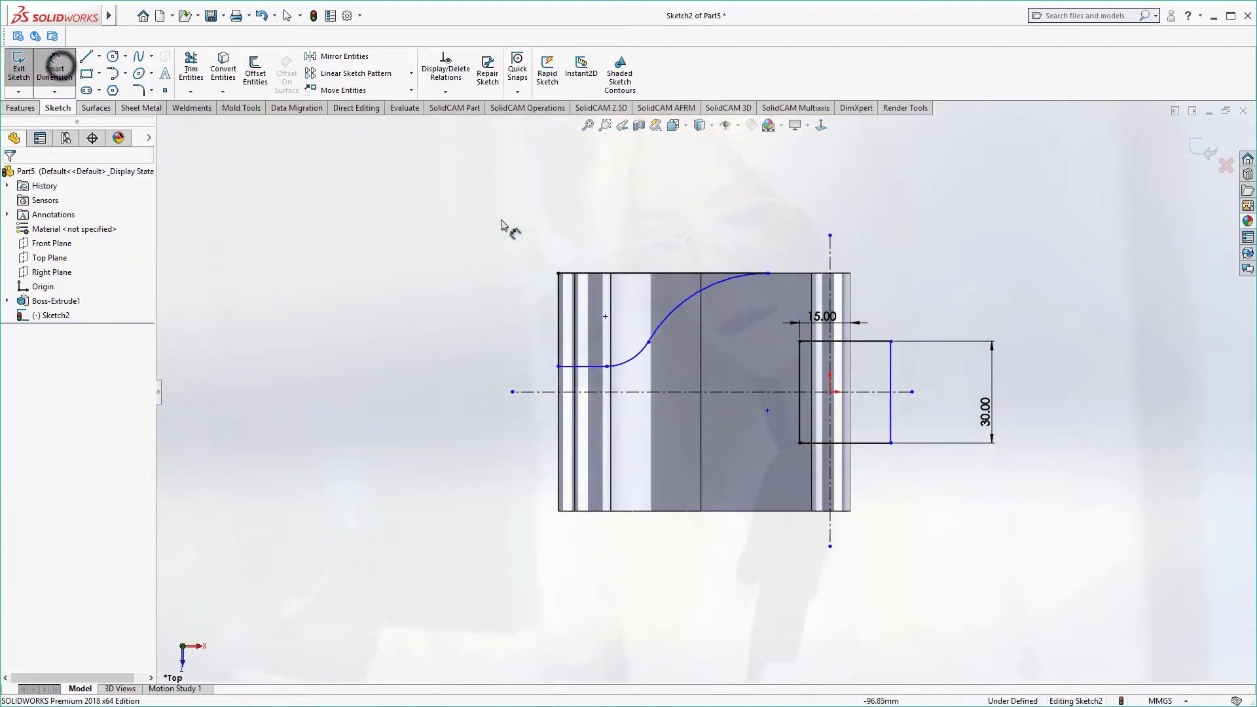
# Give the S-curve's upper arc a radius of R35 and its lower arc R45.
pyautogui.click(704, 295)
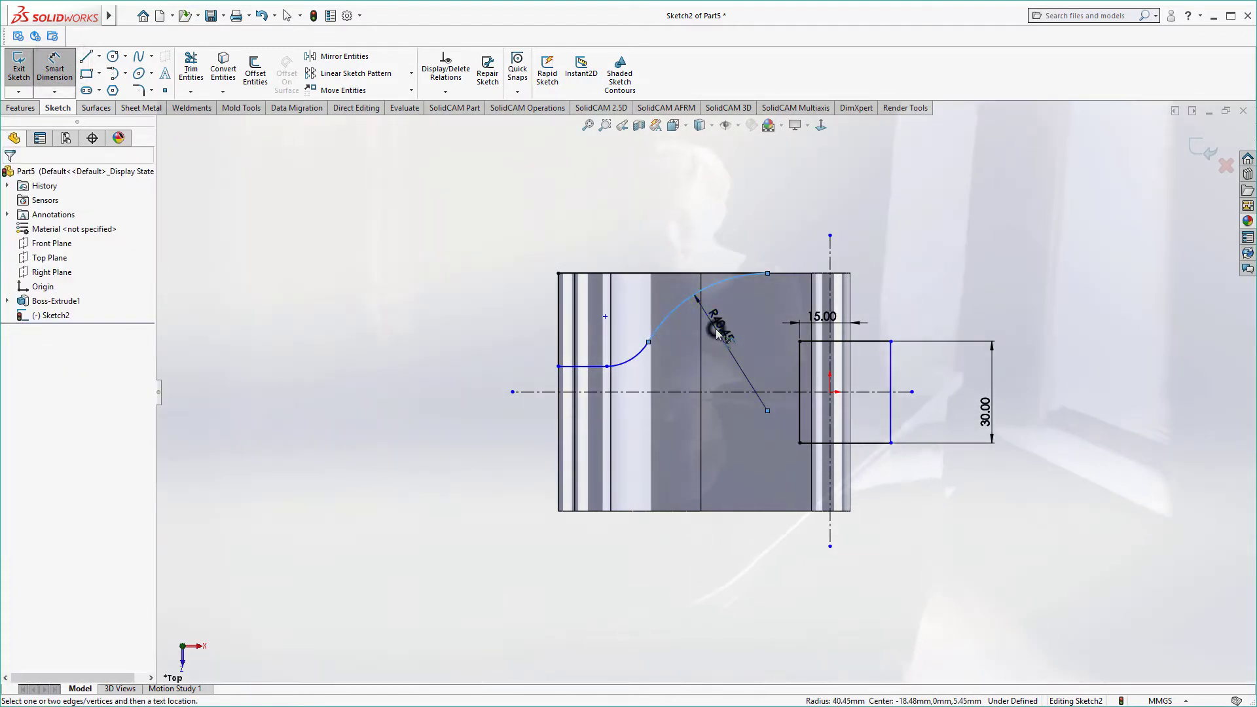
pyautogui.click(717, 332)
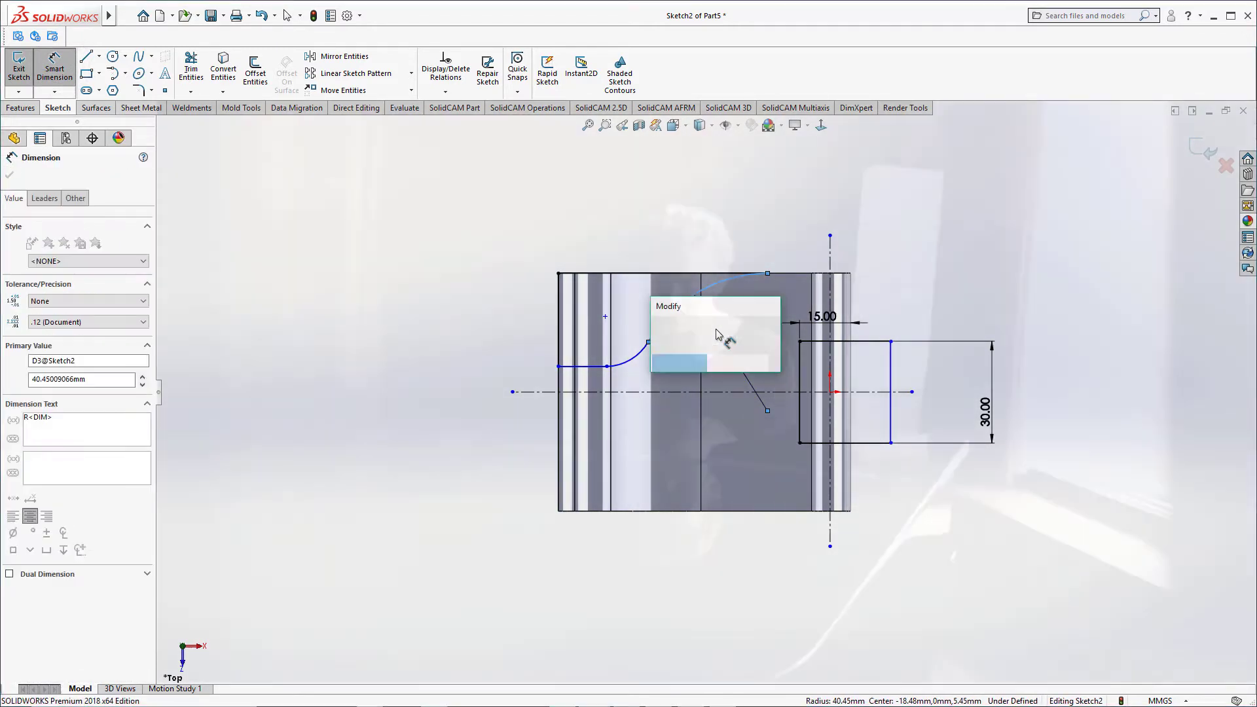
pyautogui.write('35')
pyautogui.press('Return')
pyautogui.click(647, 349)
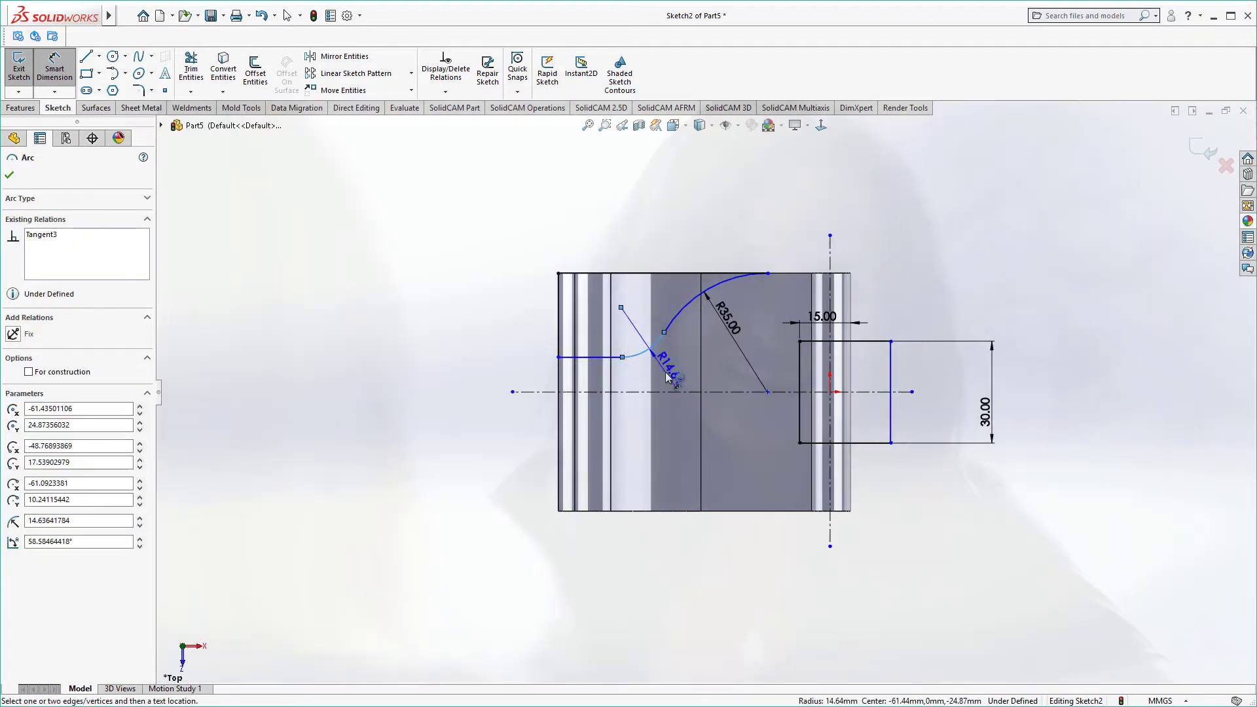
pyautogui.click(666, 376)
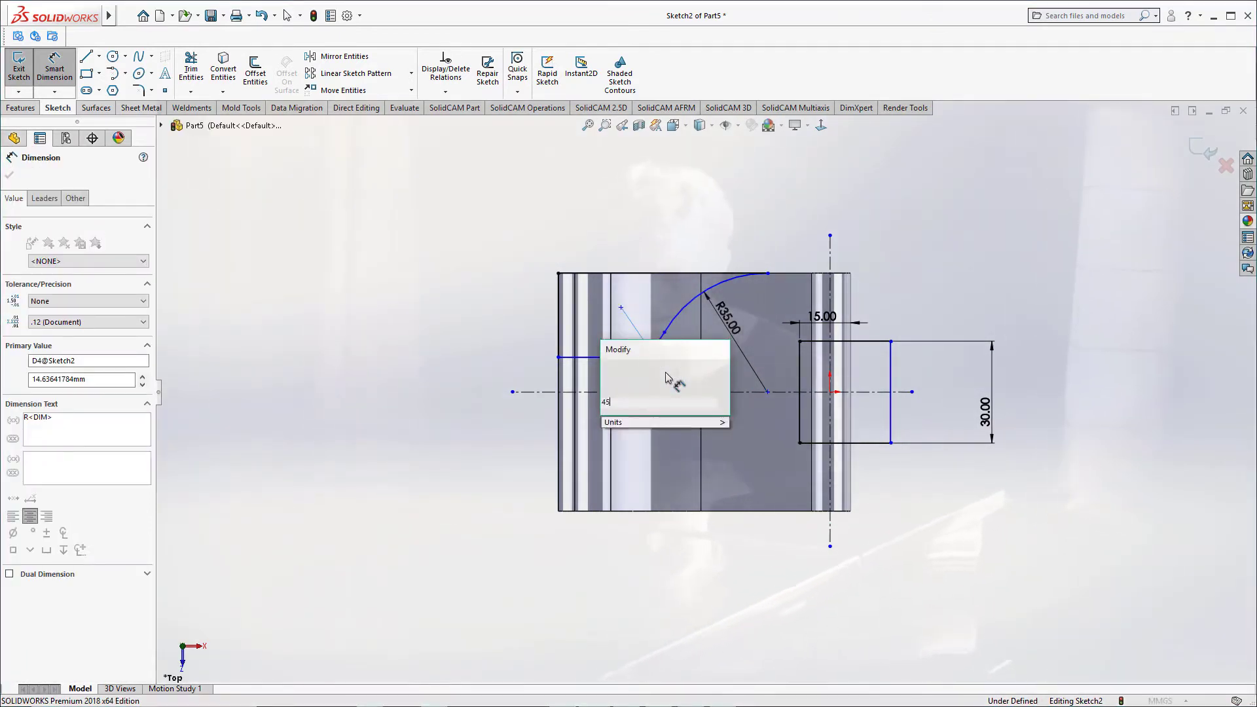
pyautogui.write('45')
pyautogui.press('Return')
# Raise the short horizontal line at the S-curve's left end.
pyautogui.press('Escape')
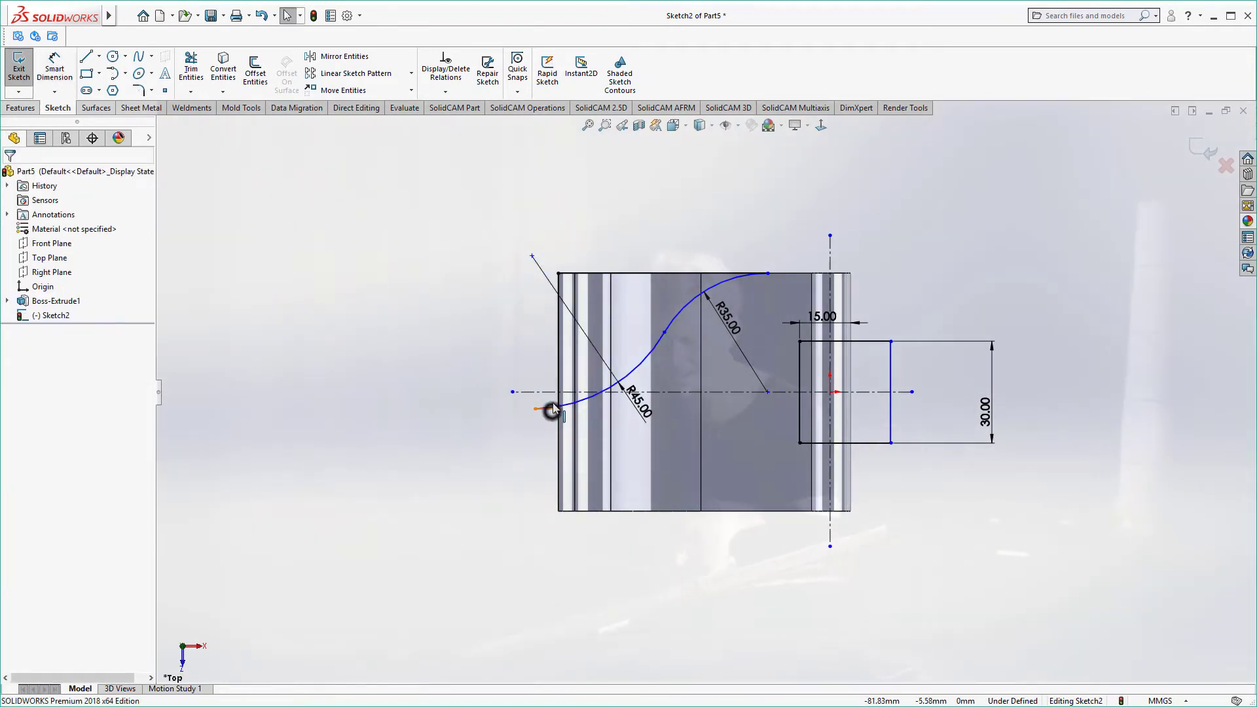
pyautogui.moveTo(554, 409); pyautogui.dragTo(579, 366)
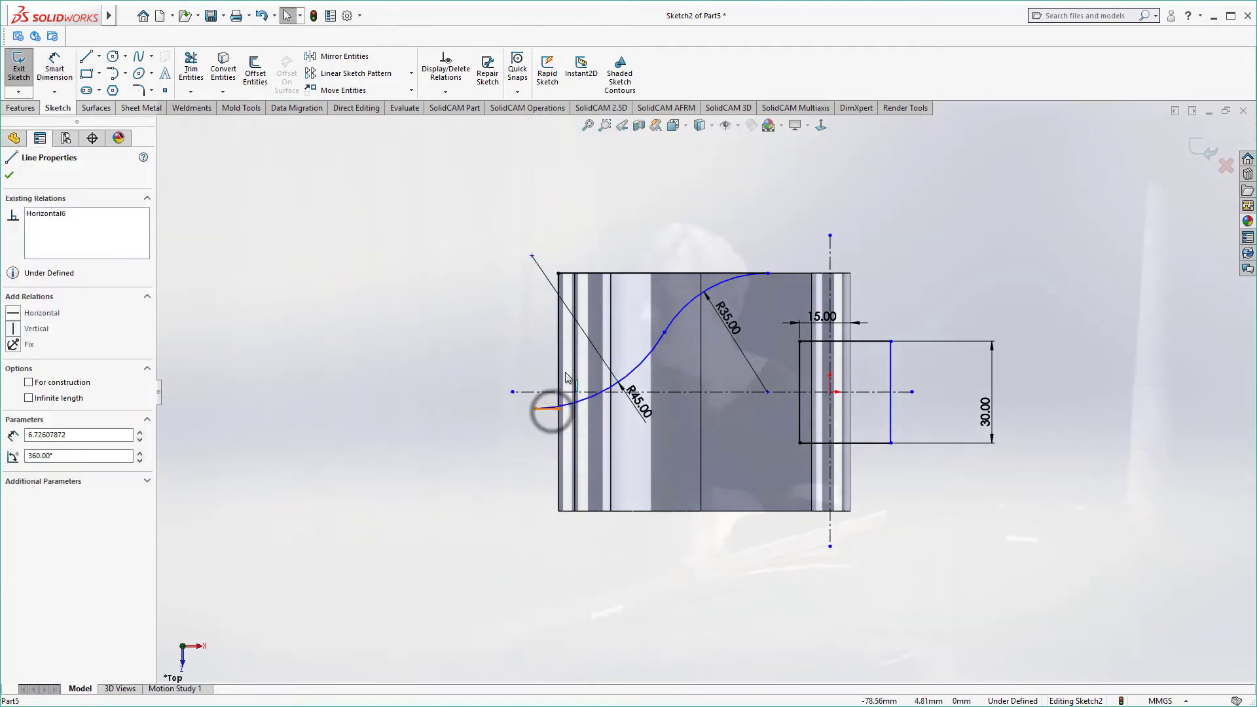
pyautogui.click(520, 354)
pyautogui.click(639, 364)
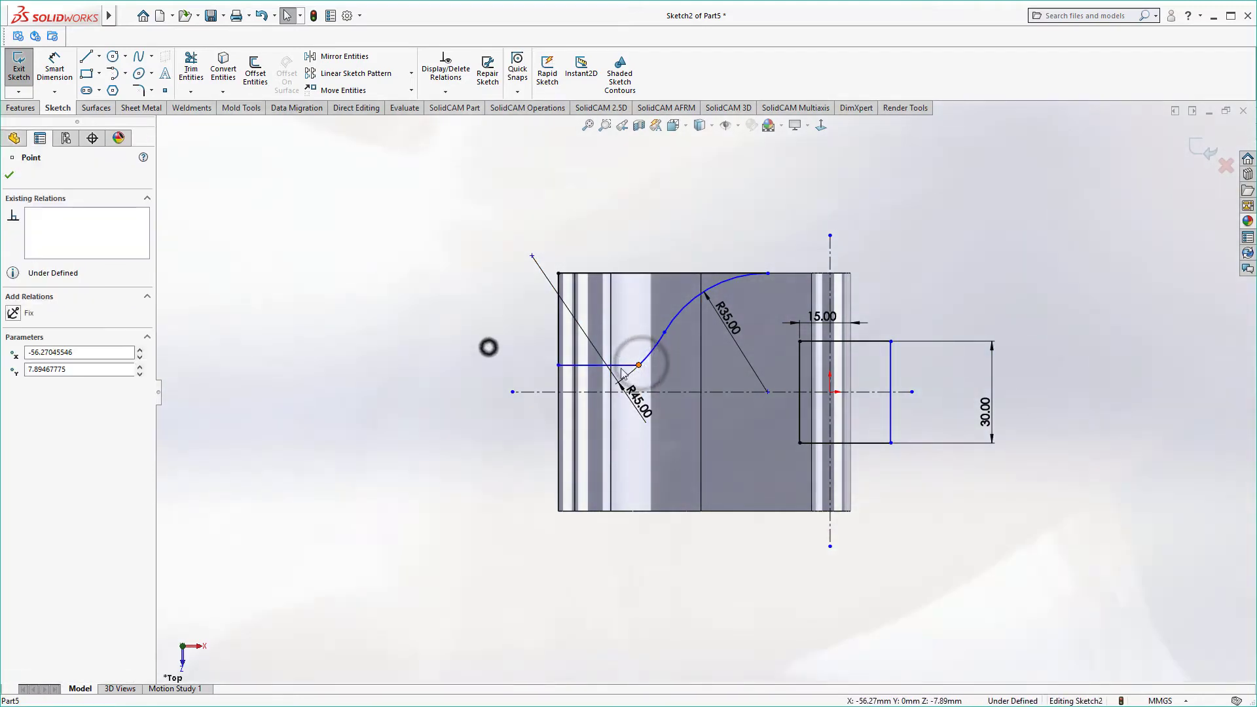
pyautogui.click(489, 348)
# Make the lower R45 arc tangent to the diagonal line, then level the short left line.
pyautogui.click(652, 348)
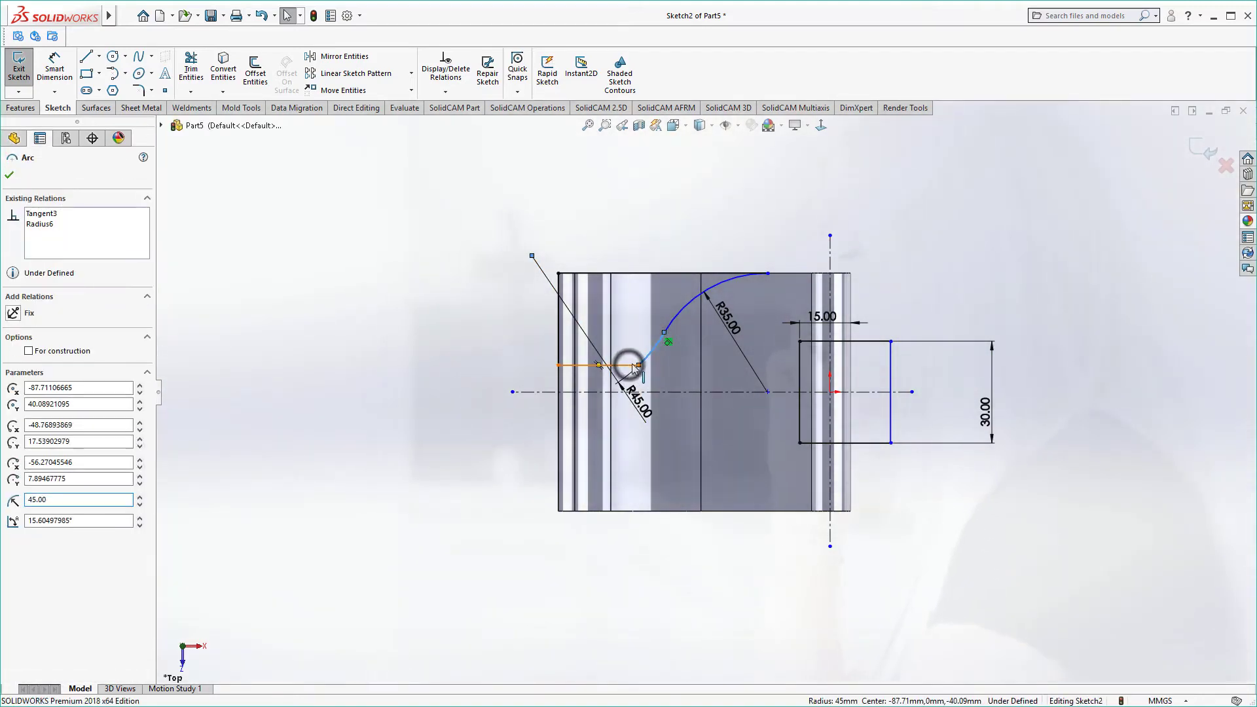
pyautogui.keyDown('ctrl'); pyautogui.click(538, 266); pyautogui.keyUp('ctrl')
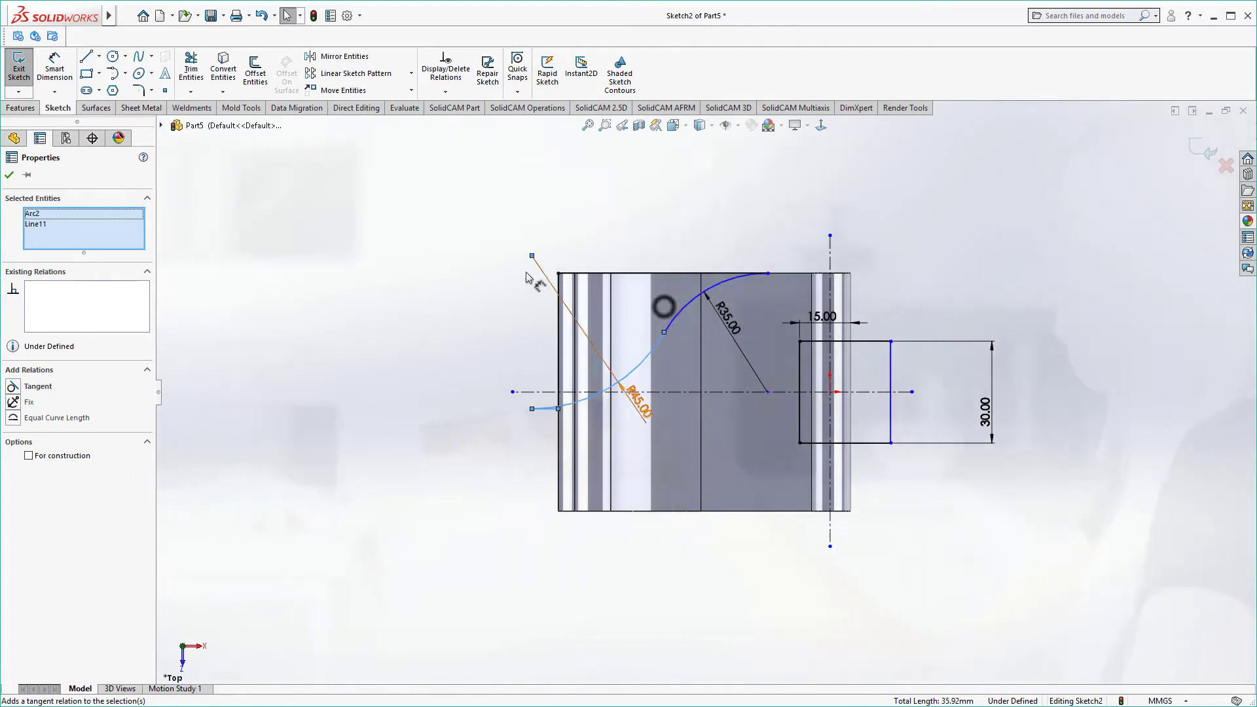
pyautogui.click(538, 283)
pyautogui.click(499, 267)
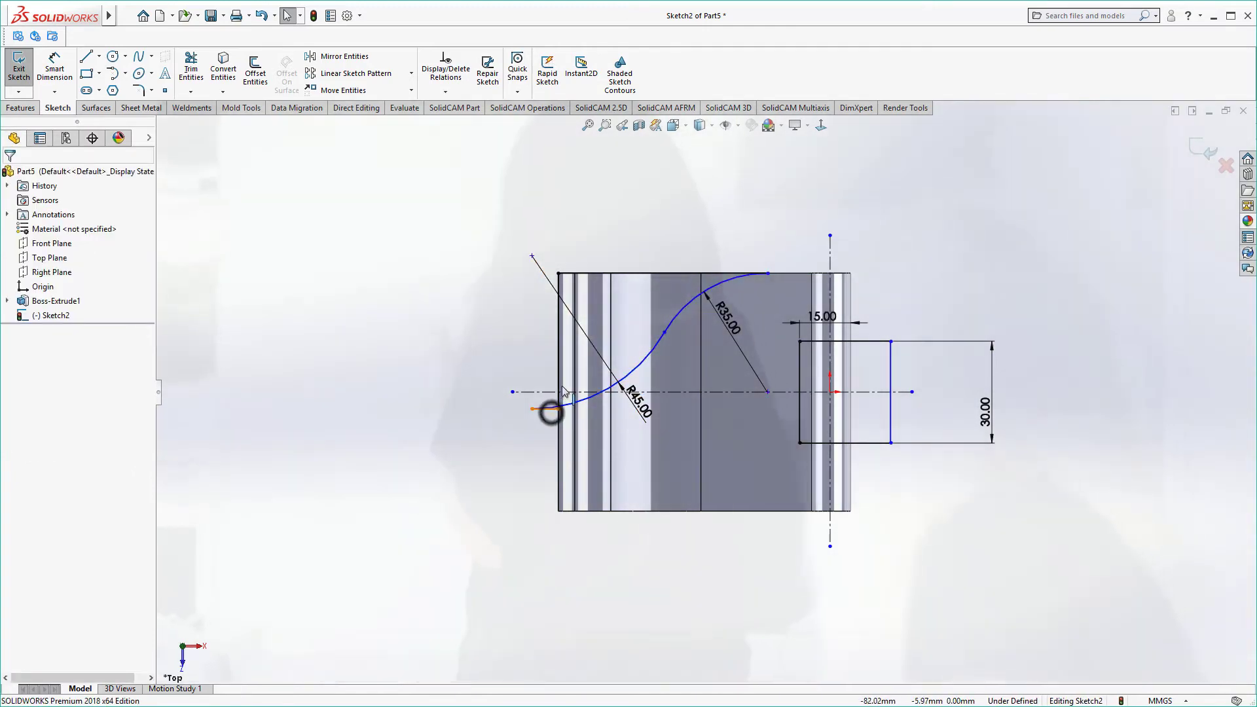
pyautogui.moveTo(550, 412); pyautogui.dragTo(455, 330)
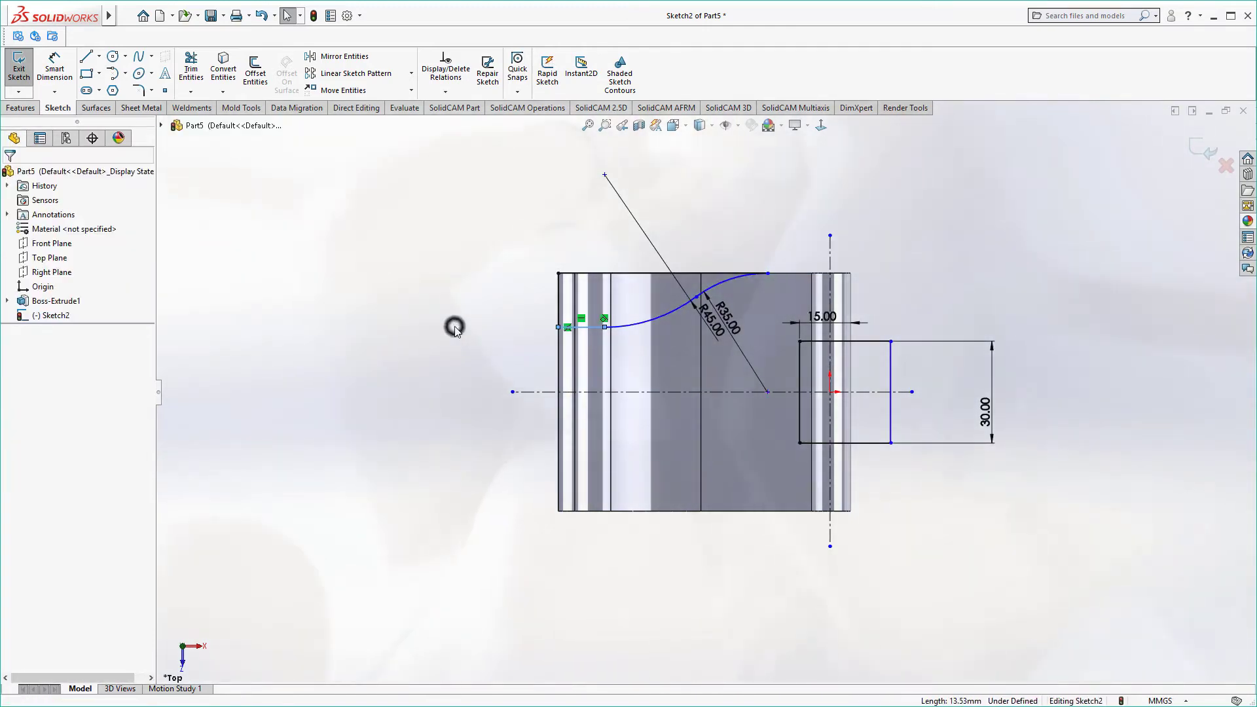
pyautogui.moveTo(784, 232)
pyautogui.mouseDown()
pyautogui.moveTo(628, 311)
pyautogui.moveTo(526, 332)
pyautogui.mouseUp()
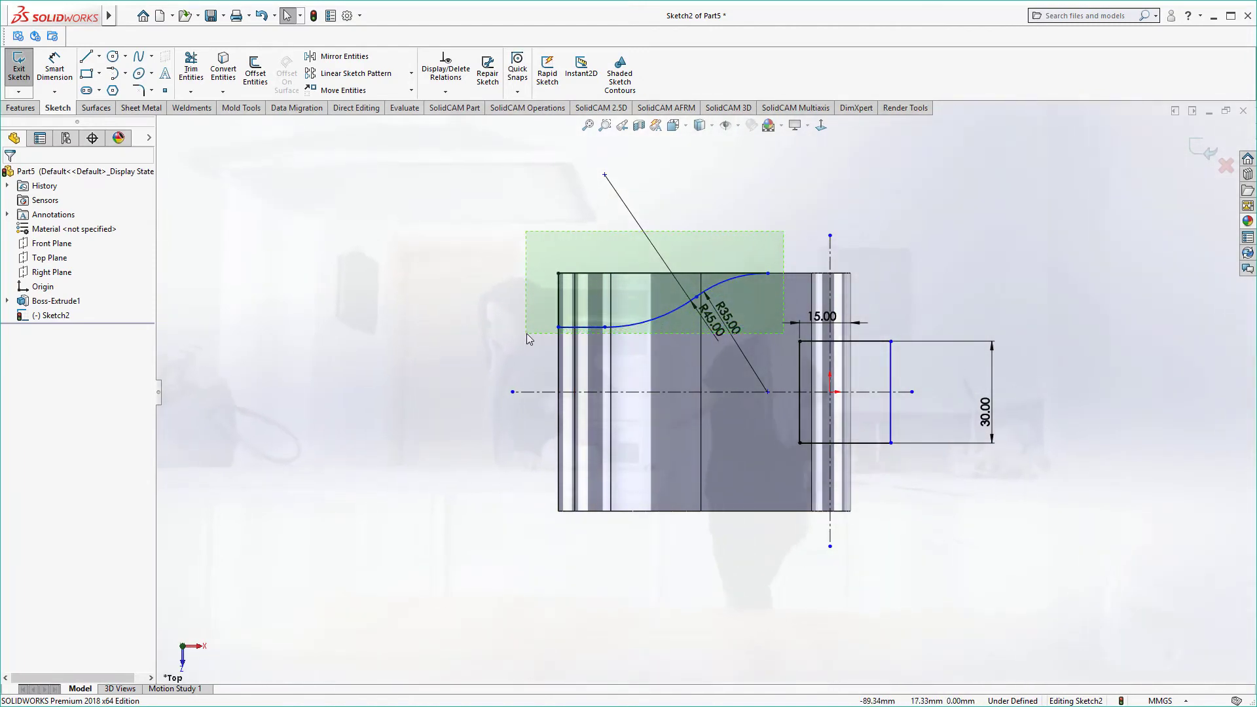
# Mirror the S-curve below the centreline and delete the conflicting R35 dimension.
pyautogui.moveTo(526, 332); pyautogui.dragTo(503, 419)
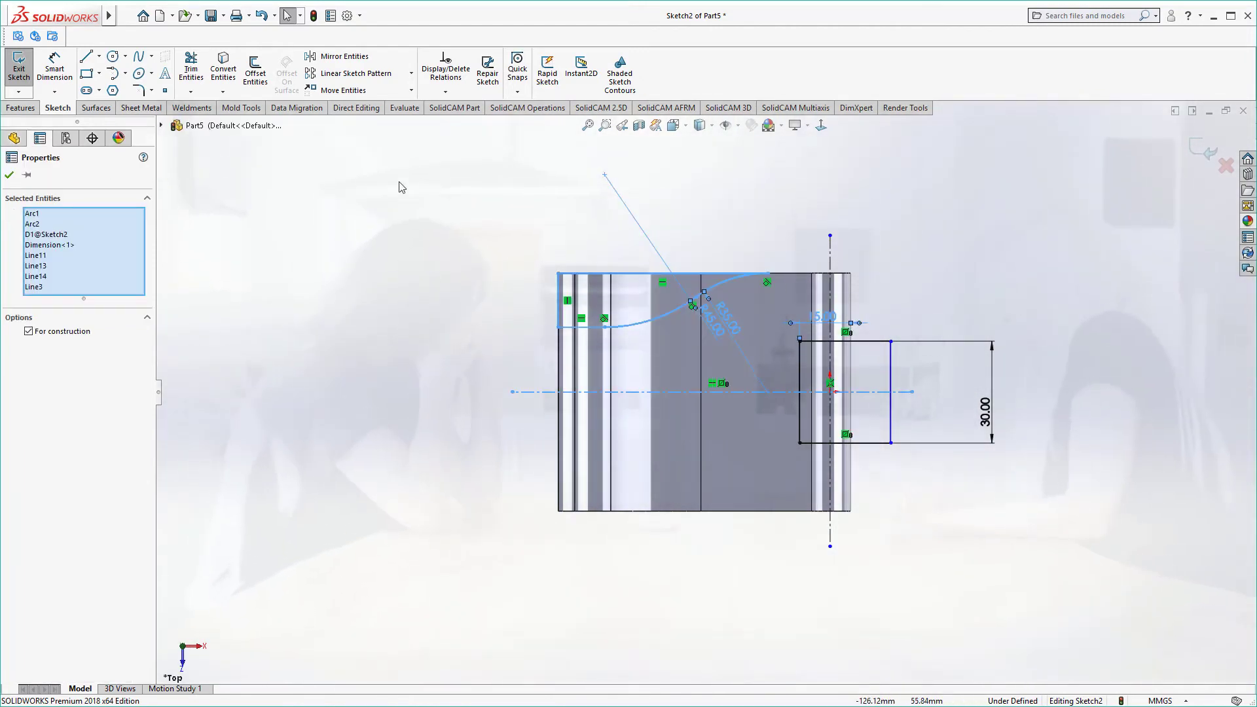
pyautogui.click(328, 57)
pyautogui.click(365, 226)
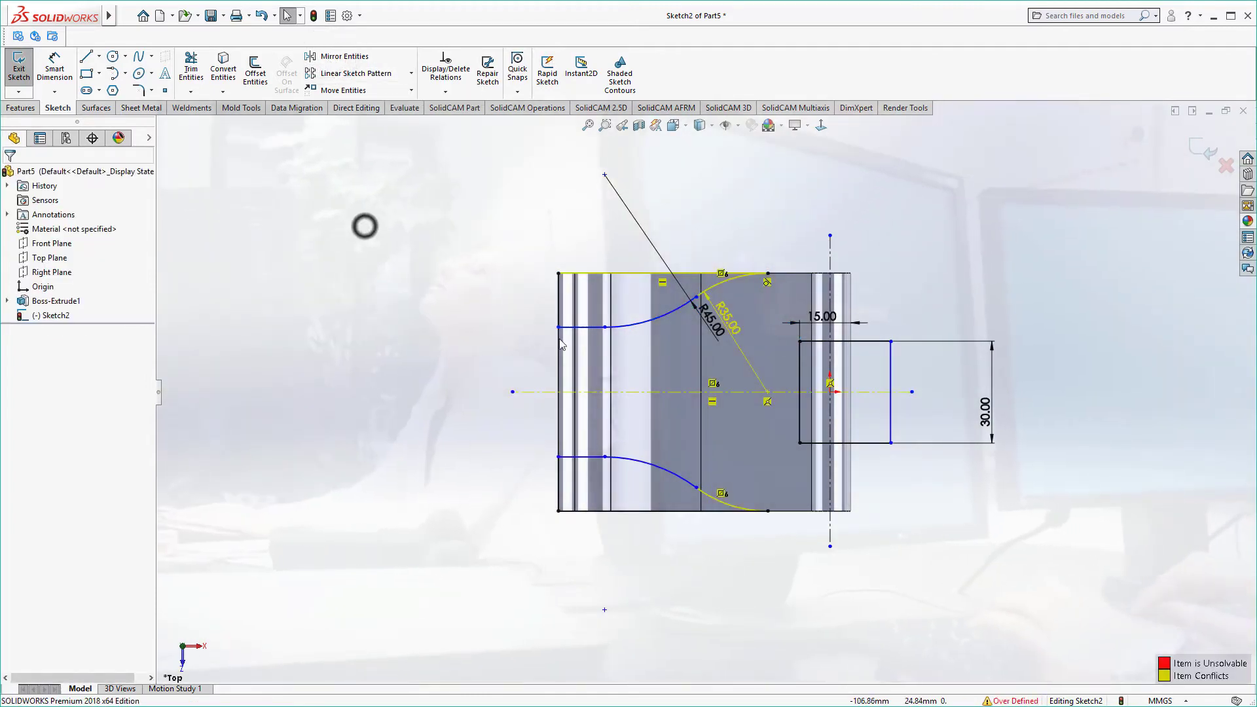
pyautogui.click(730, 321)
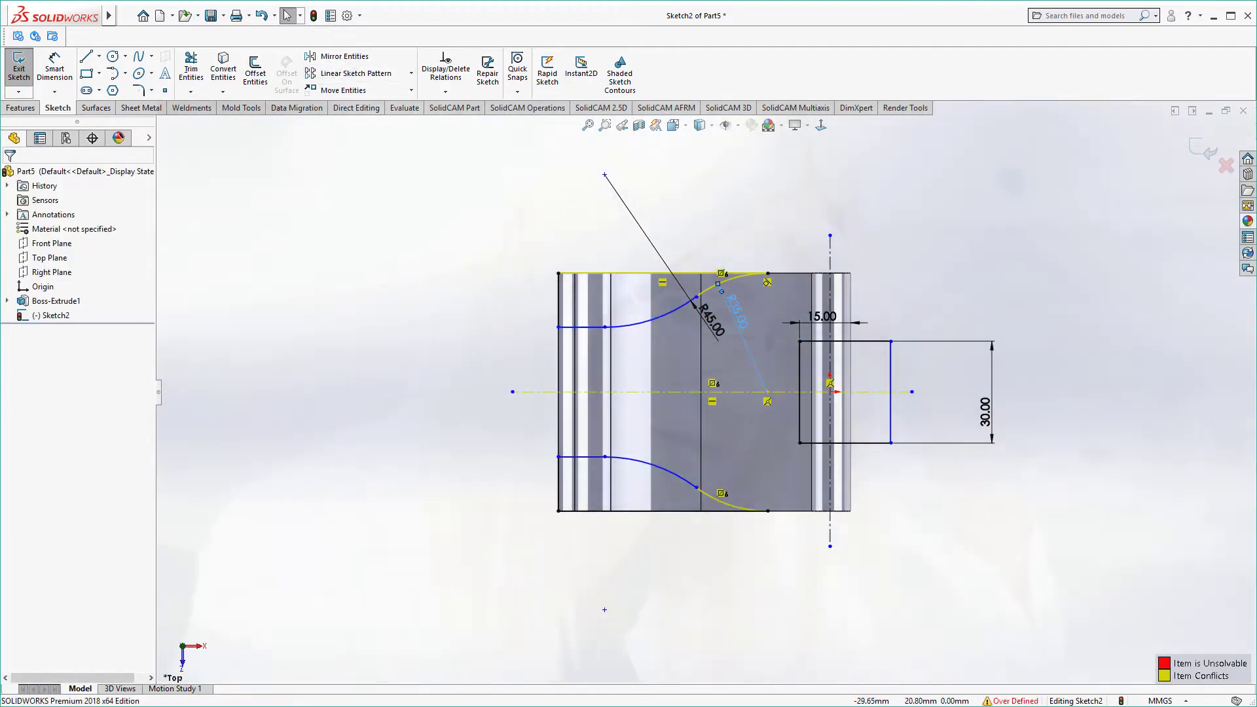
pyautogui.click(396, 272)
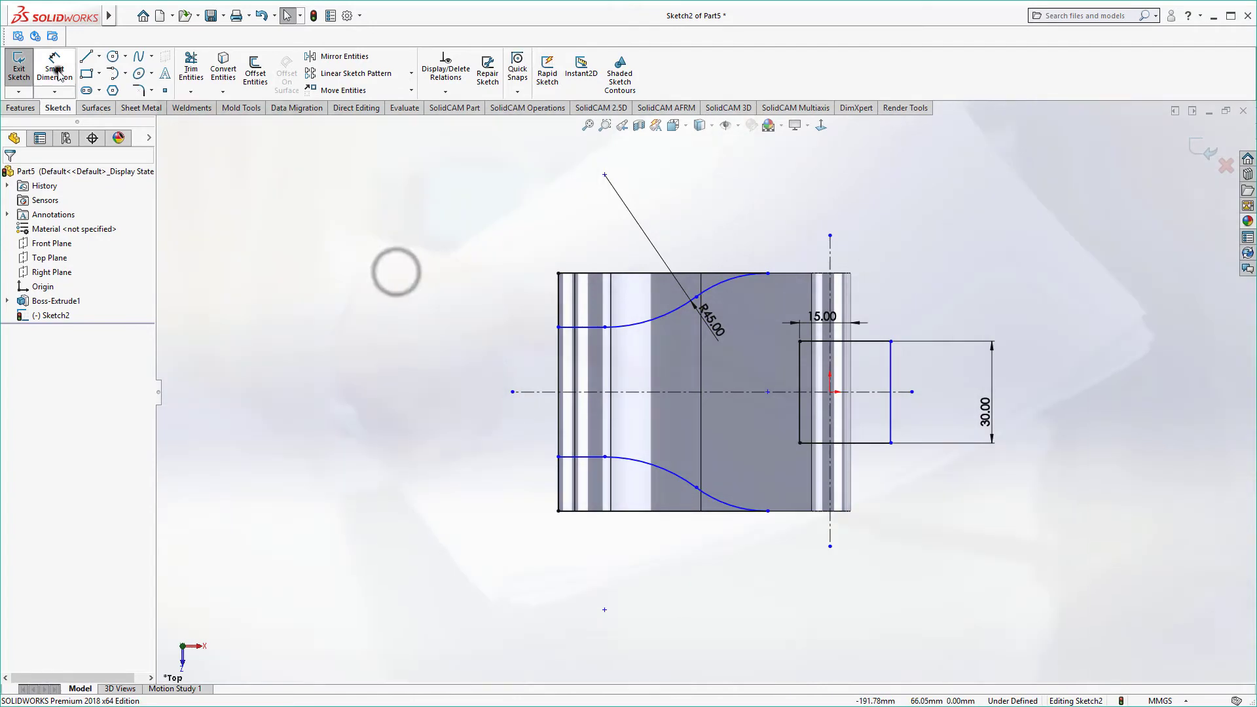
# Dimension the left horizontal lines 40 mm apart and the curve end 17 mm from the centreline.
pyautogui.click(583, 327)
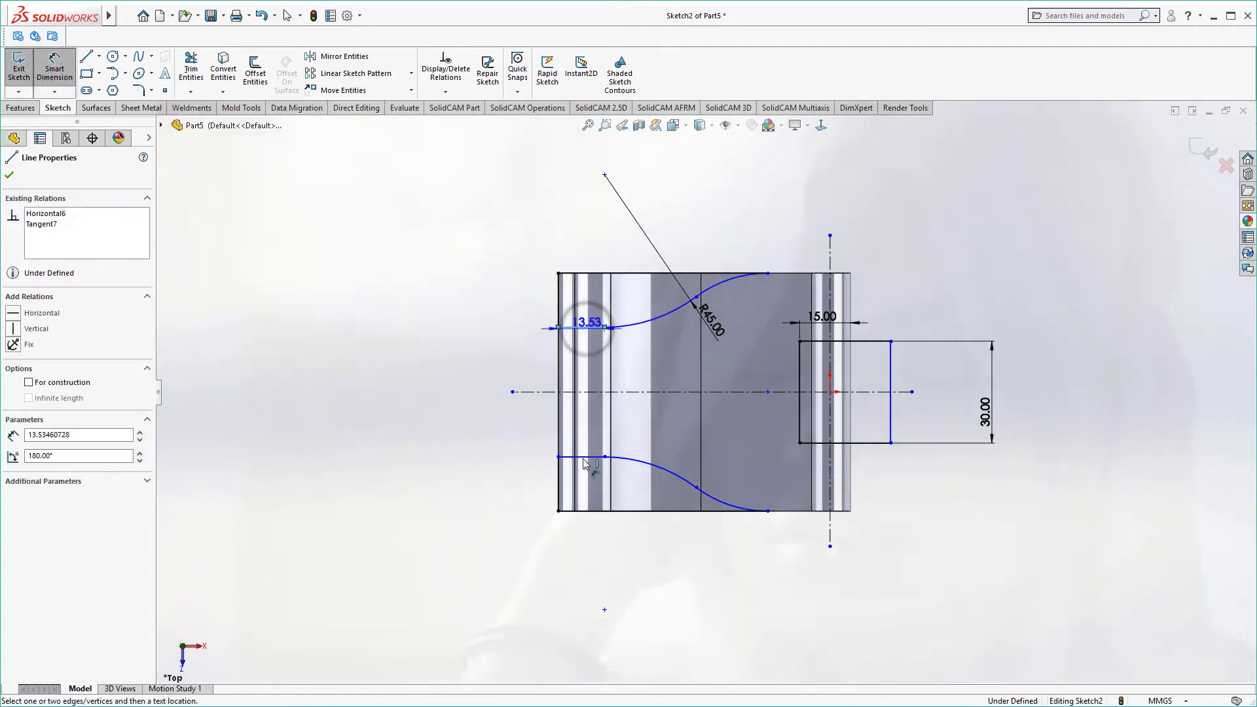
pyautogui.click(579, 457)
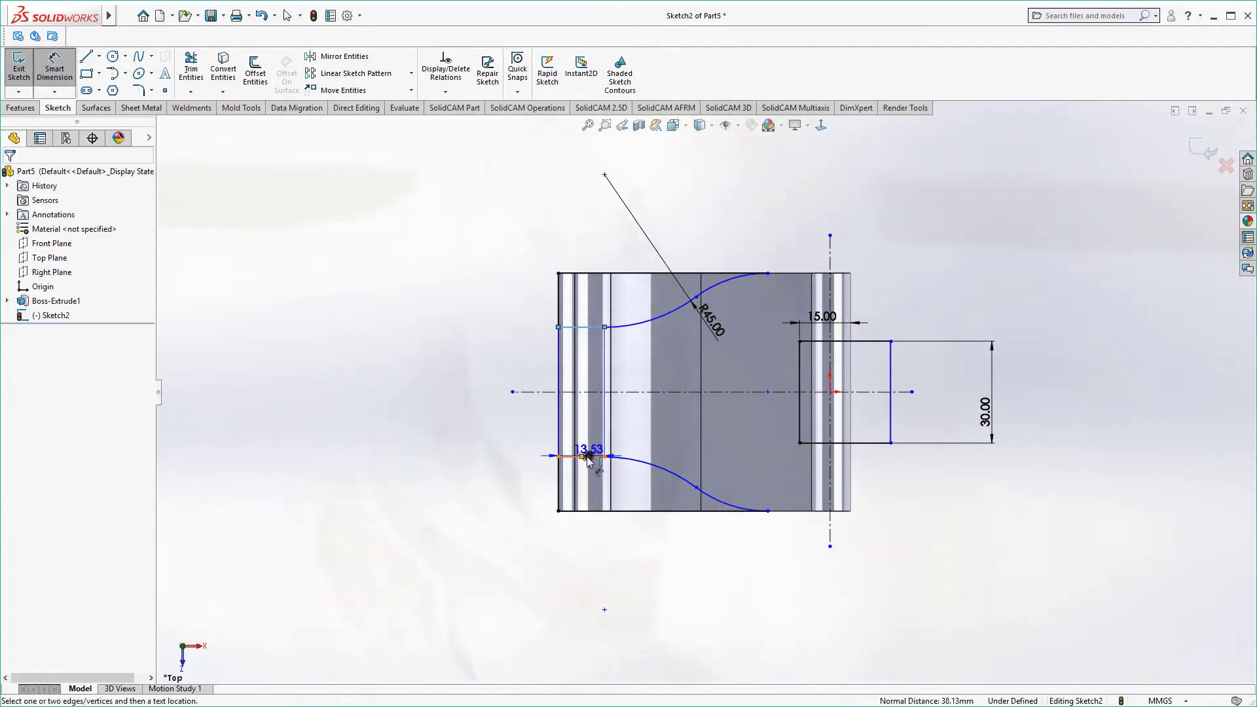
pyautogui.click(582, 327)
pyautogui.click(471, 413)
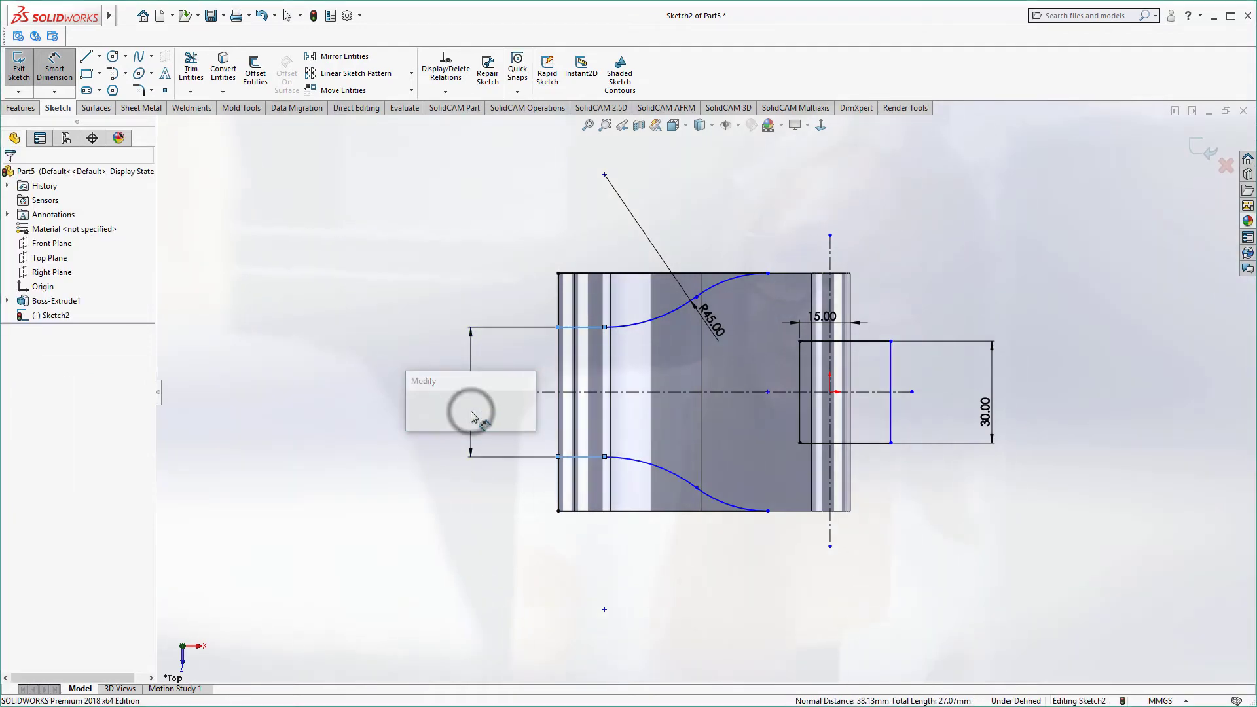
pyautogui.write('4')
pyautogui.press('Return')
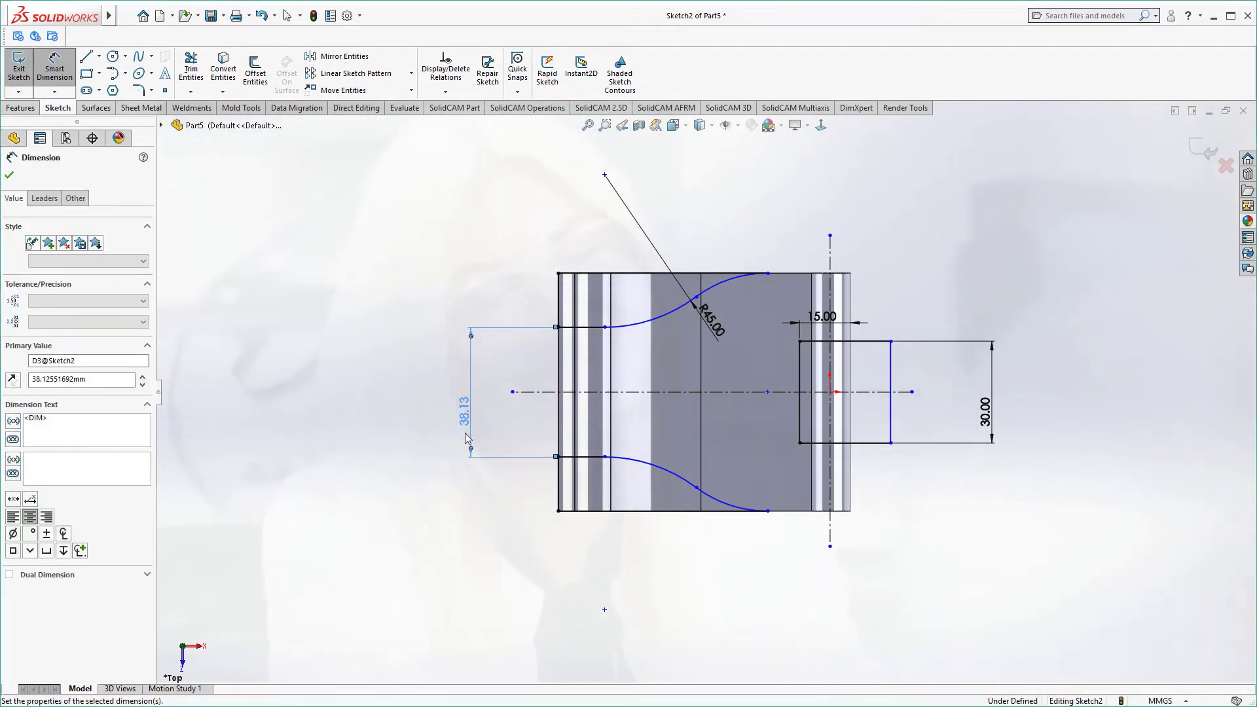
pyautogui.click(486, 505)
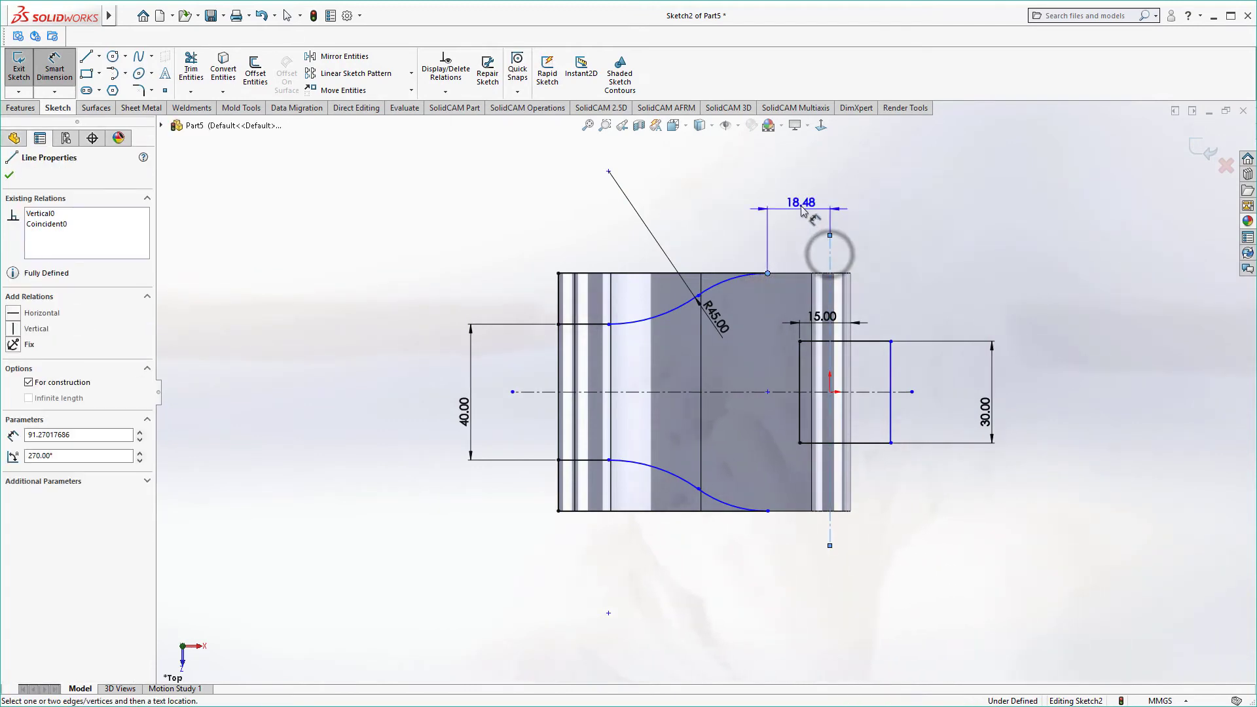
pyautogui.click(801, 205)
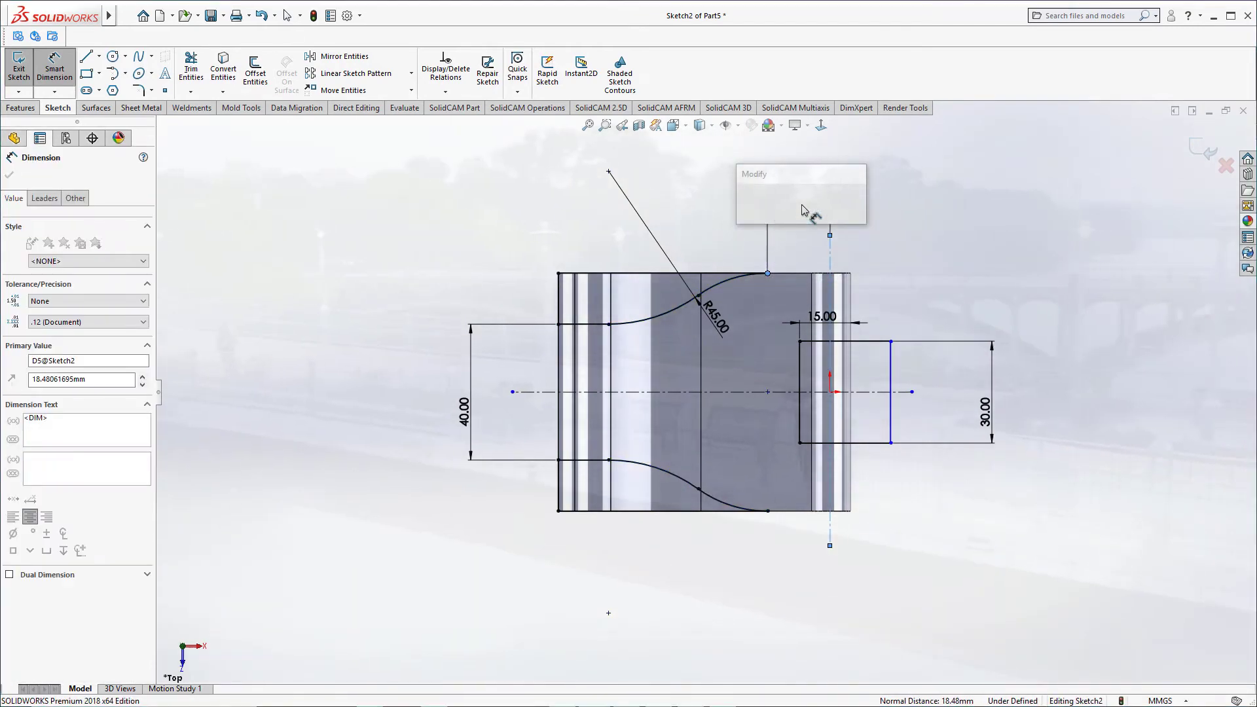
pyautogui.click(983, 257)
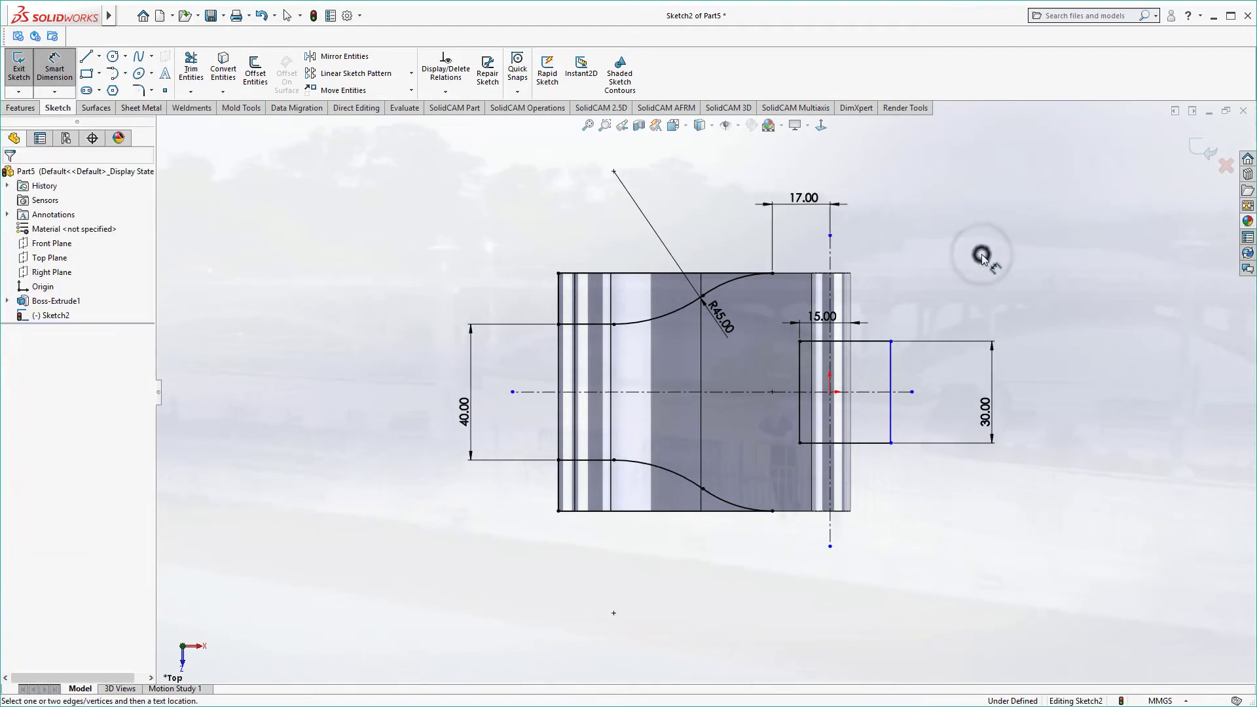
# Draw two circles side by side on the horizontal centreline.
pyautogui.click(111, 56)
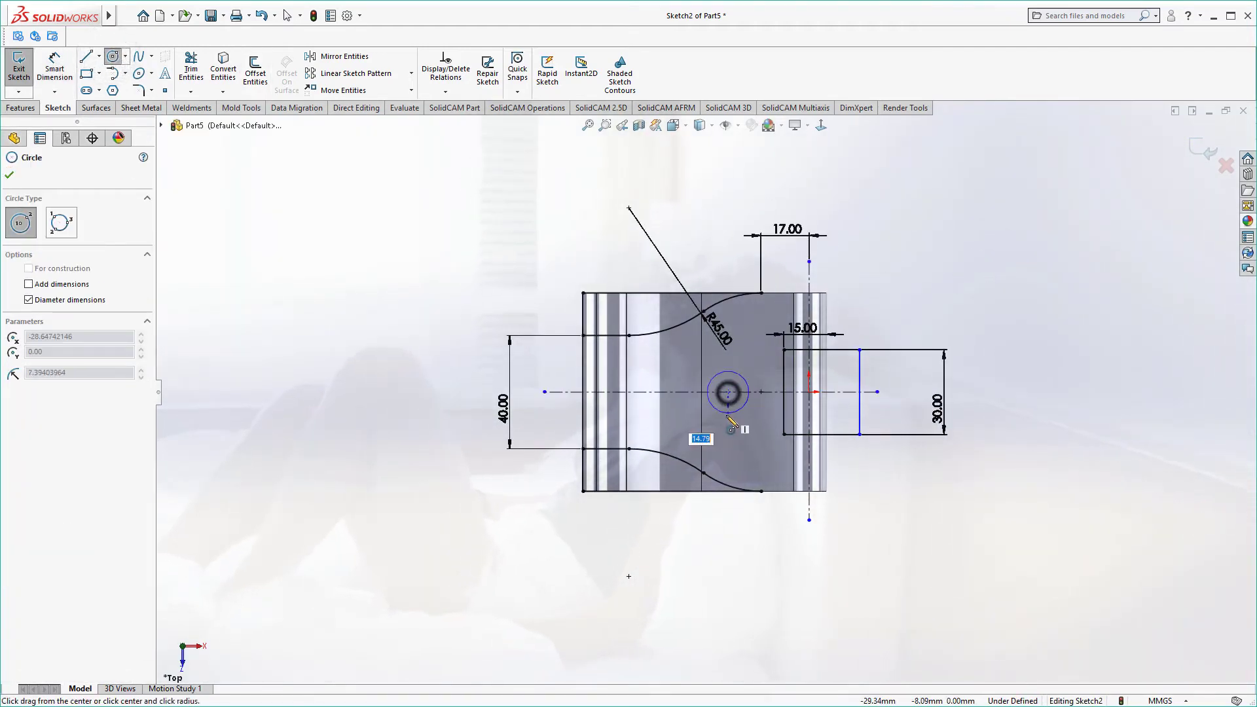
pyautogui.click(732, 417)
pyautogui.click(664, 392)
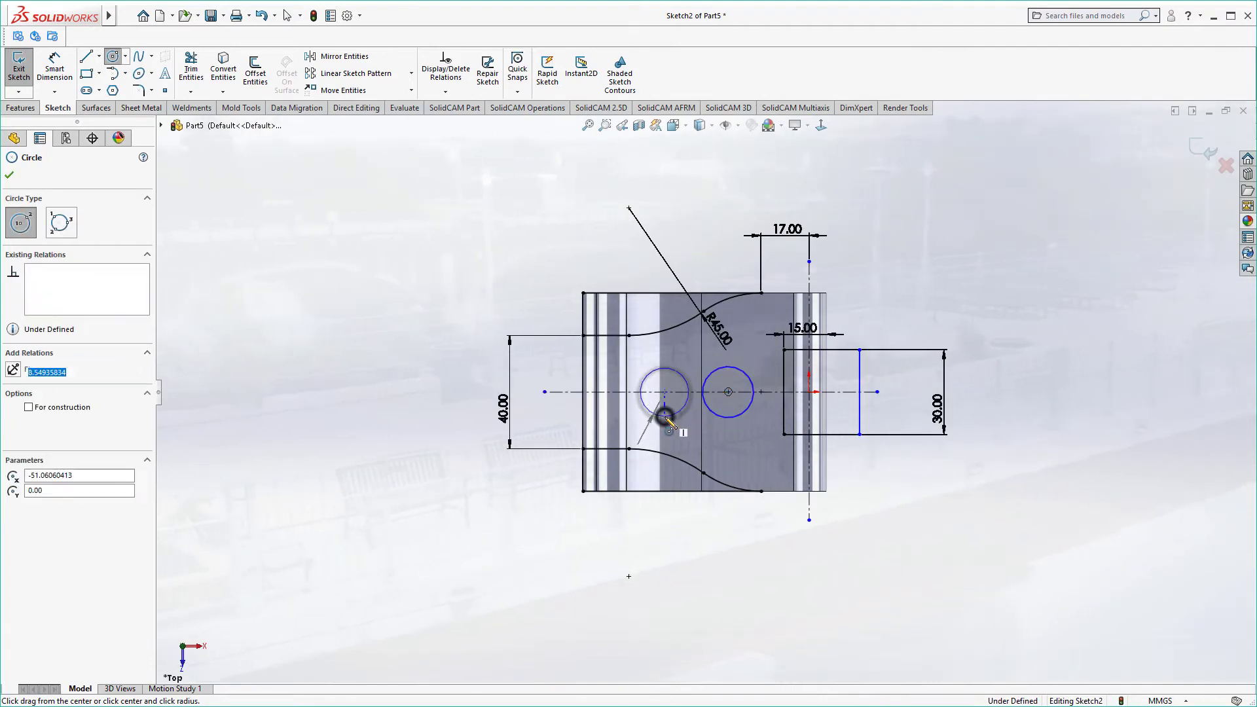
pyautogui.click(664, 416)
pyautogui.press('Escape')
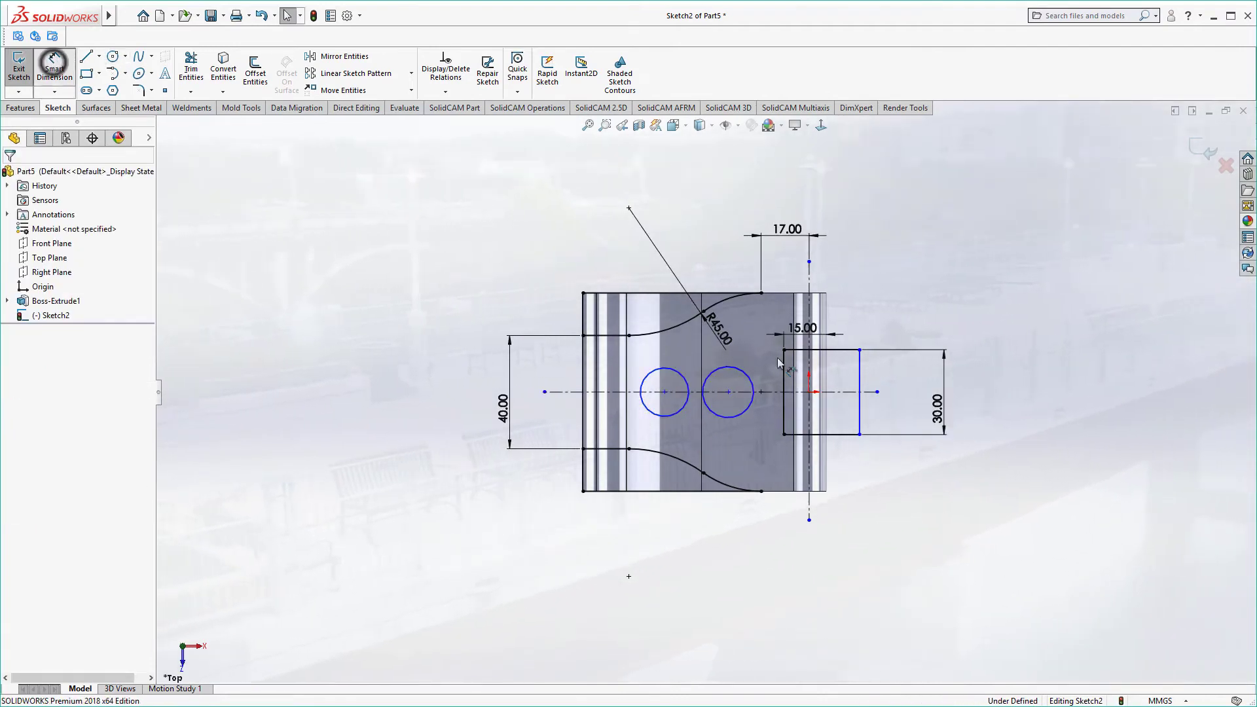
# Place the right circle 30 mm from the vertical centreline, with centres 19 mm apart.
pyautogui.moveTo(809, 307); pyautogui.dragTo(740, 373)
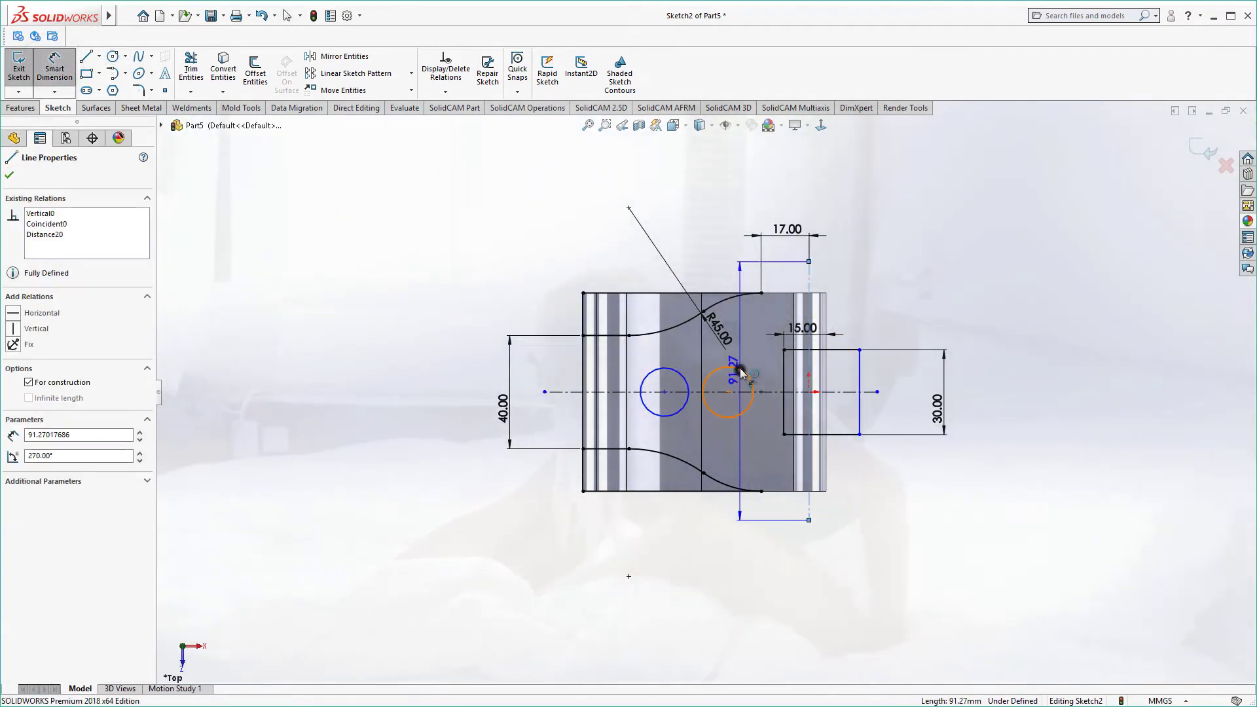
pyautogui.click(740, 373)
pyautogui.click(723, 190)
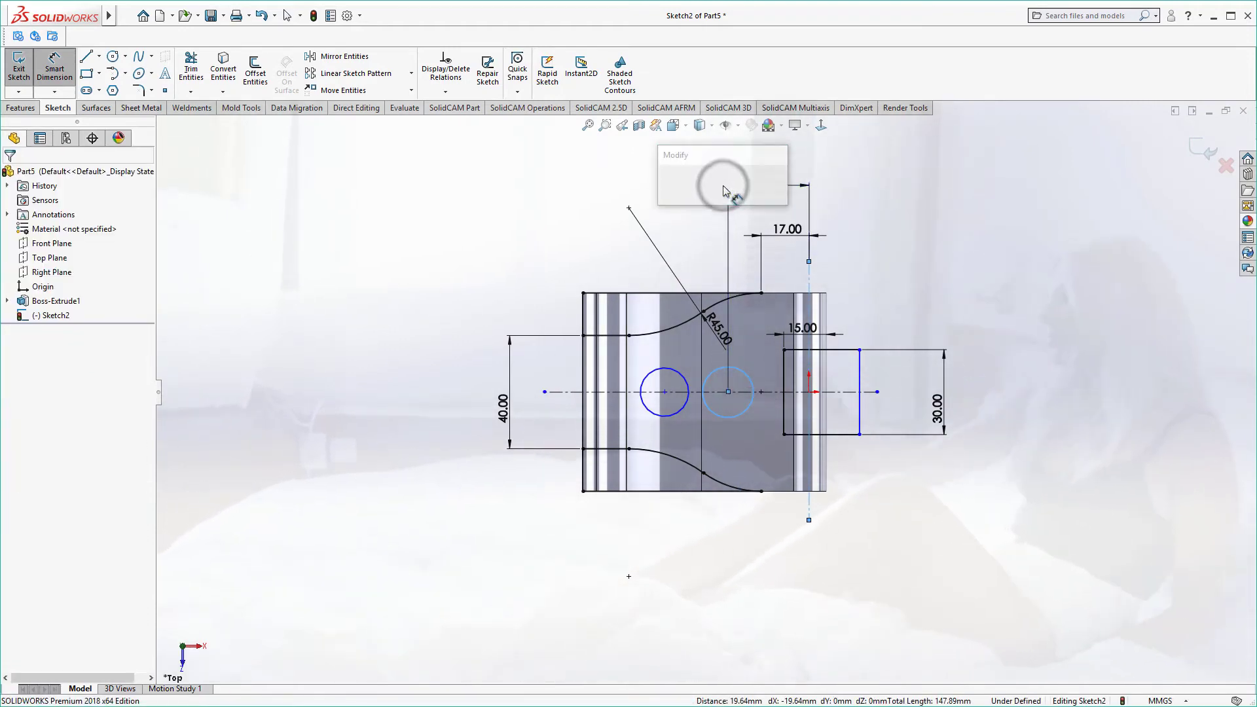
pyautogui.press('Return')
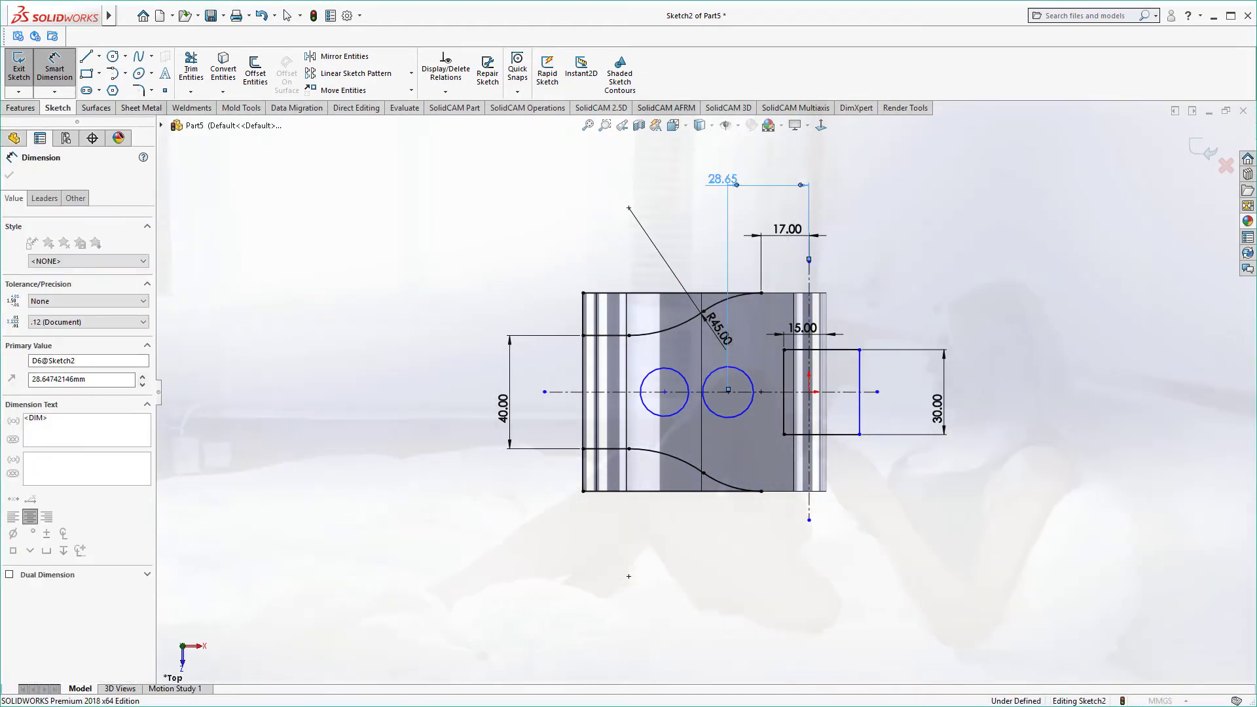
pyautogui.click(682, 378)
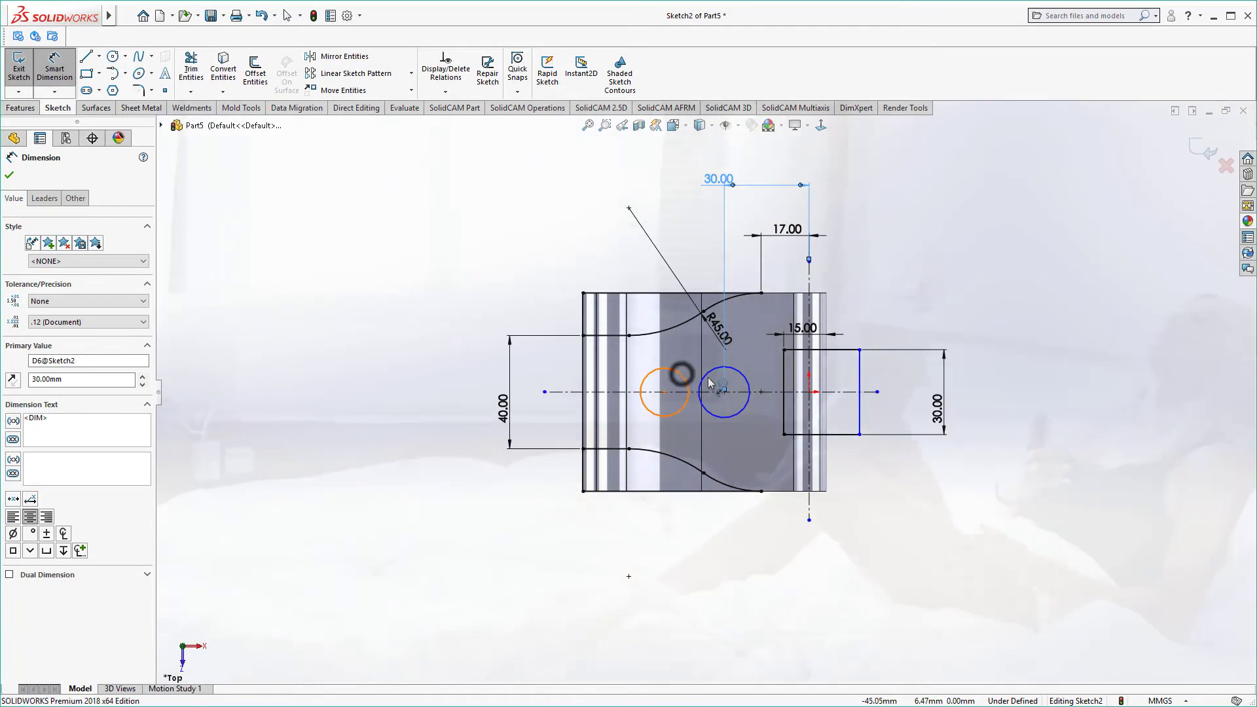
pyautogui.click(708, 382)
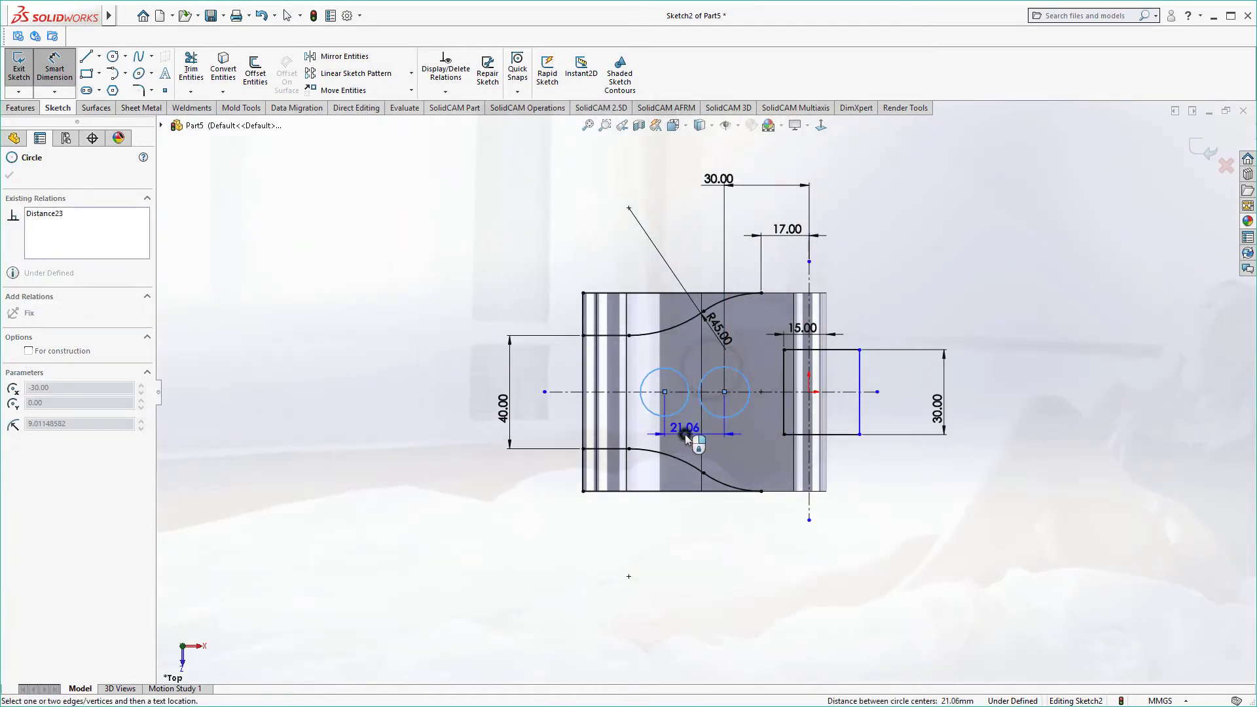
pyautogui.click(684, 438)
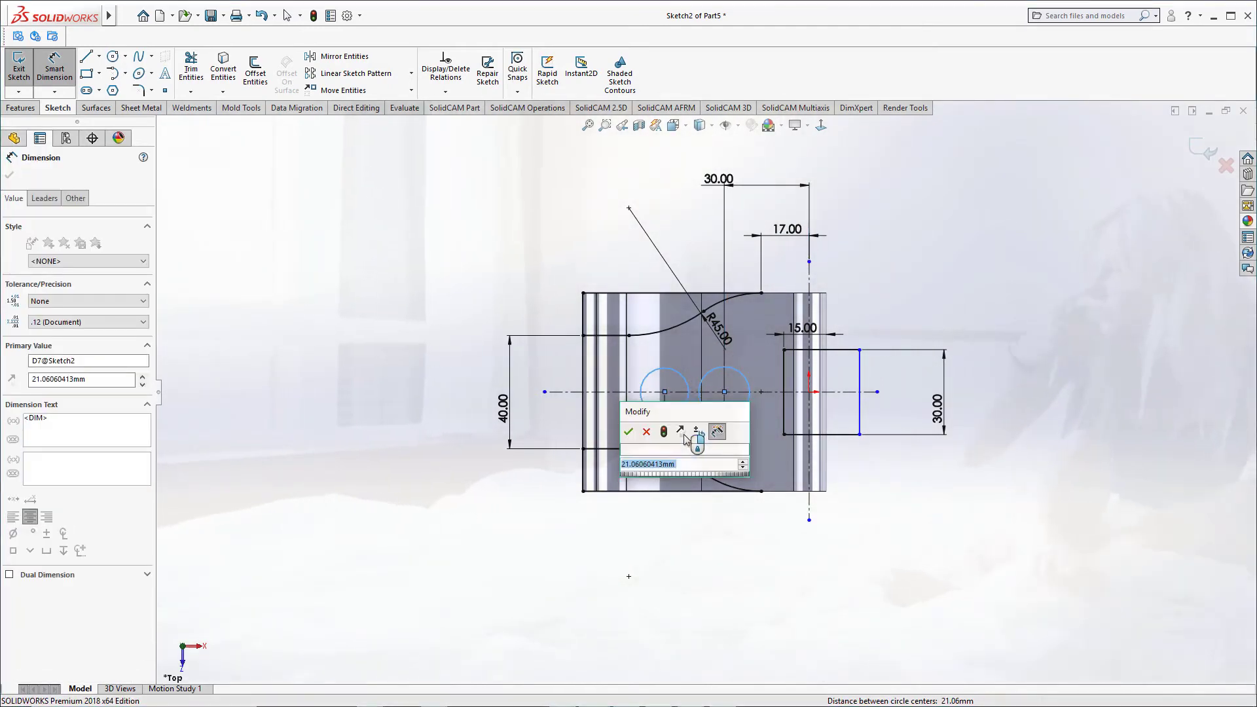
pyautogui.press('Return')
pyautogui.click(687, 542)
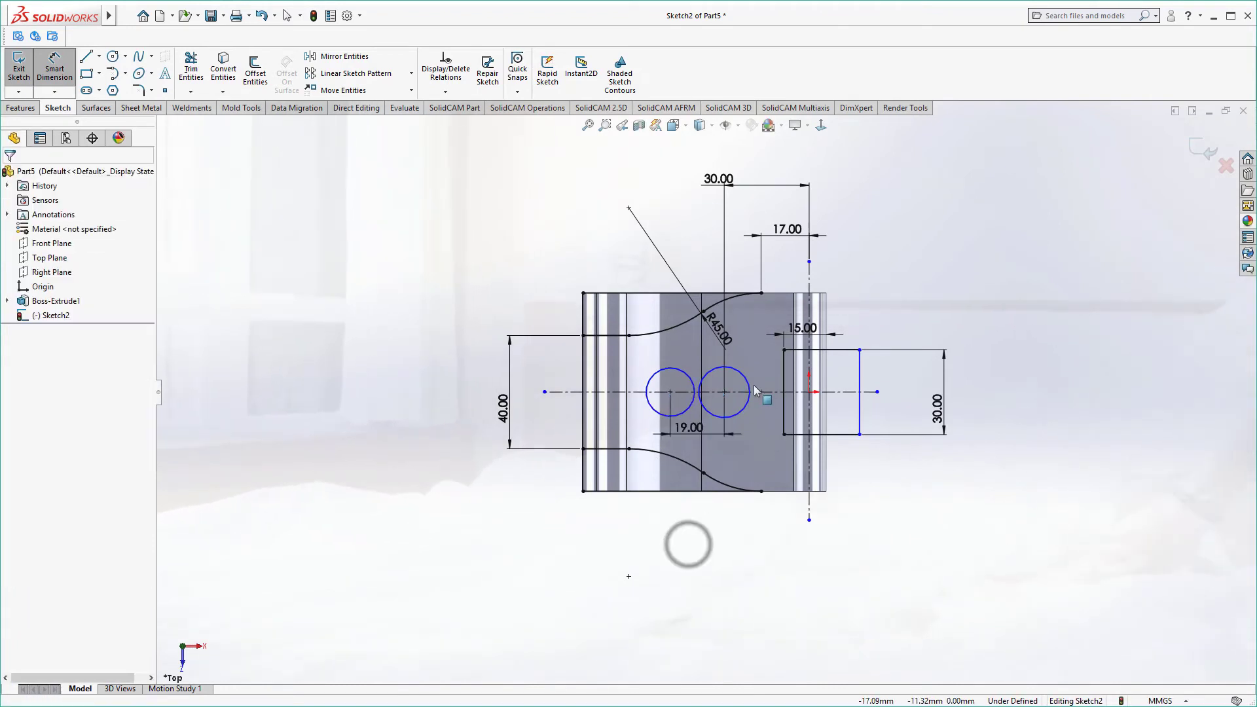
# Set the right circle's diameter to Ø24 and the left circle's to Ø14.
pyautogui.click(63, 80)
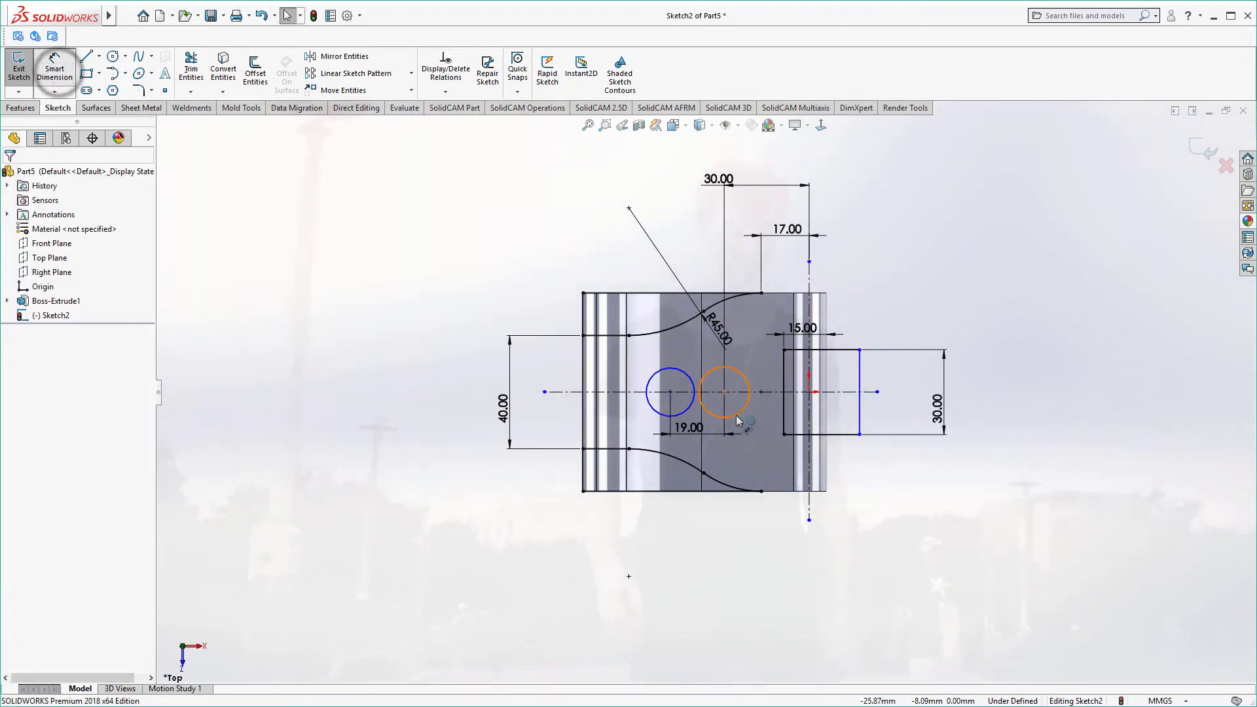
pyautogui.click(735, 416)
pyautogui.click(772, 462)
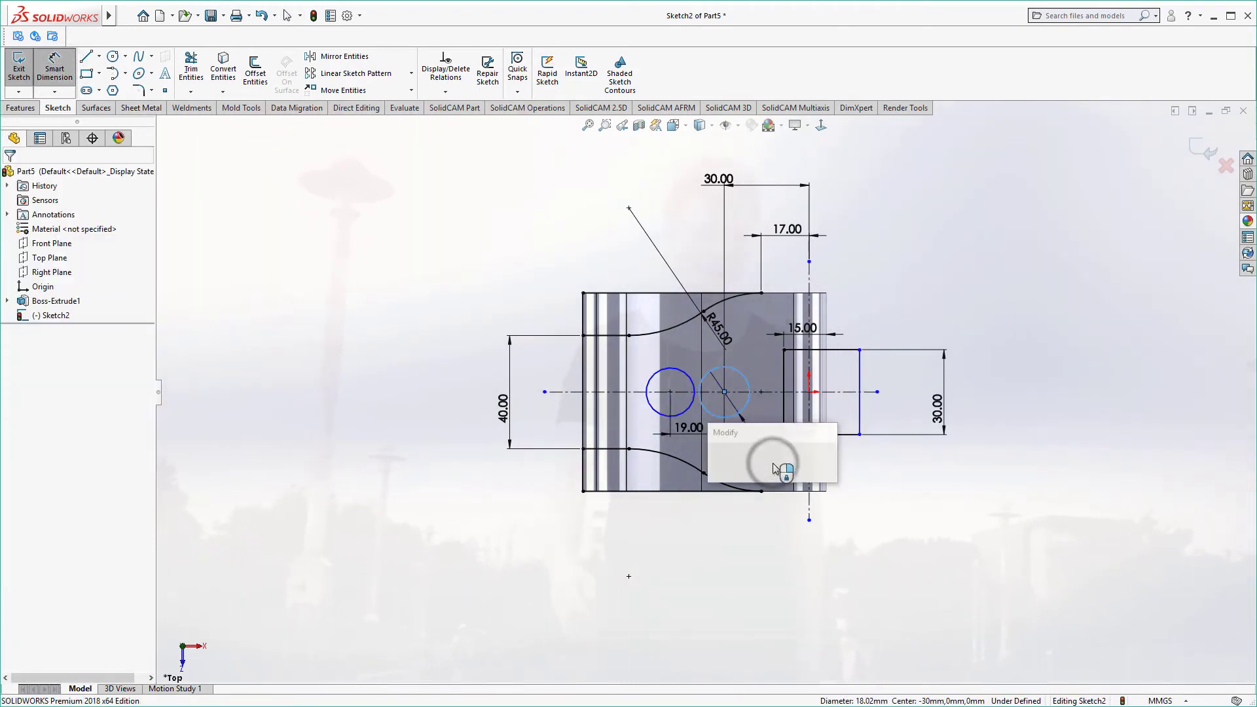
pyautogui.press('Return')
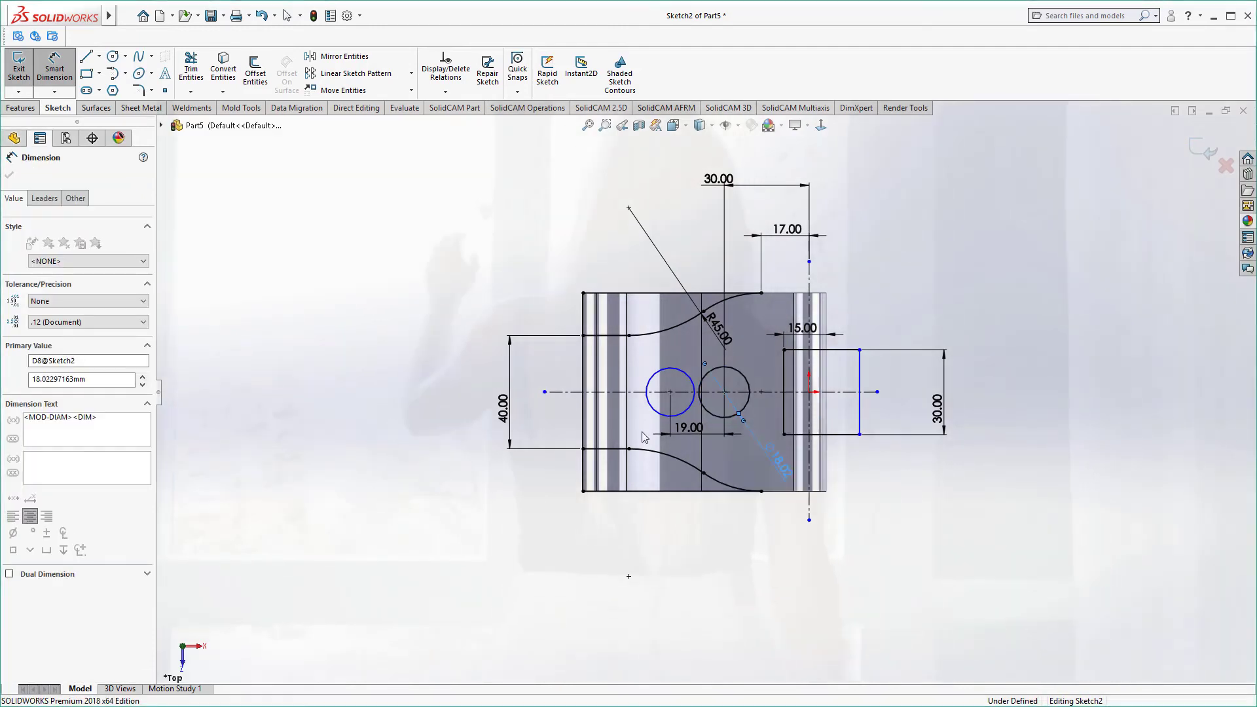
pyautogui.click(526, 498)
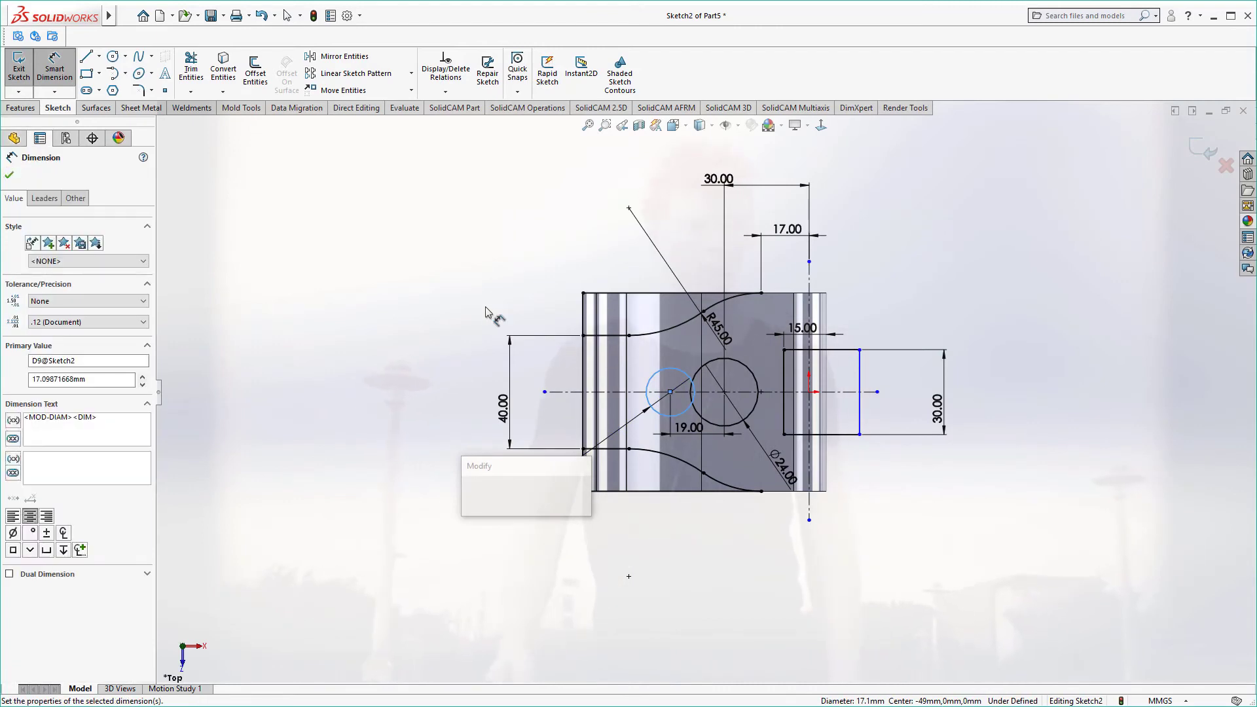
pyautogui.write('14')
pyautogui.press('Return')
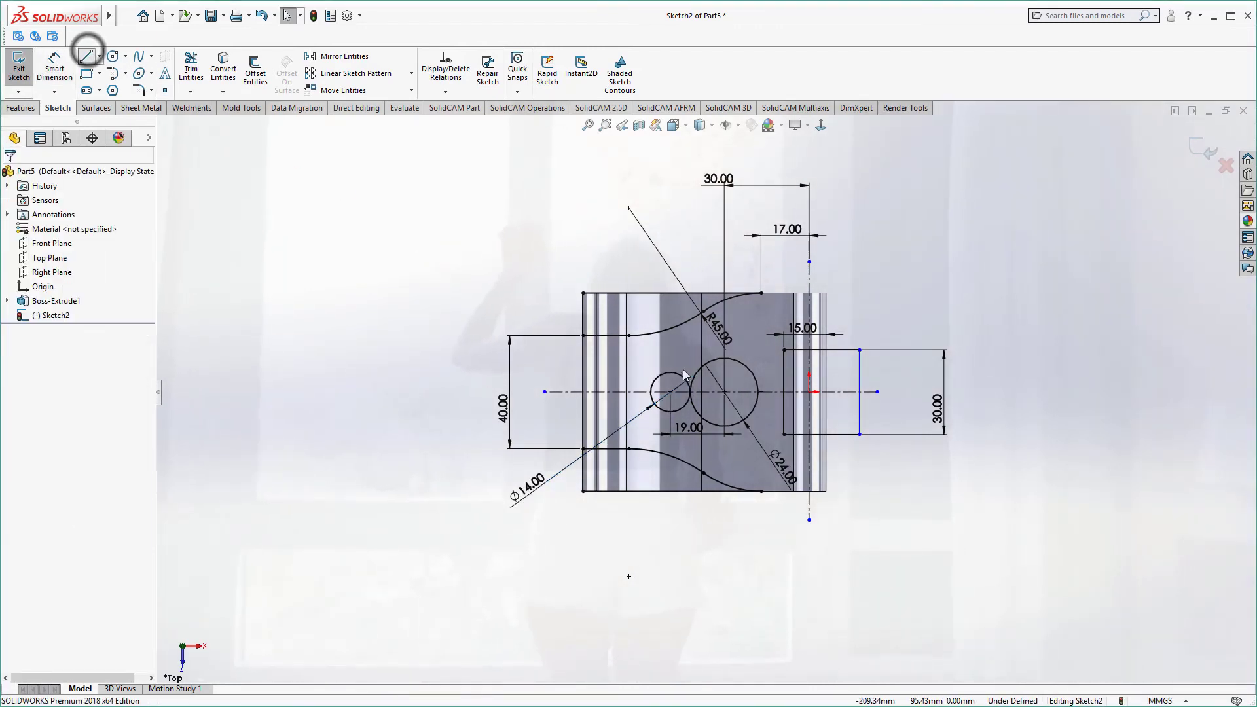
# Draw top and bottom lines joining the Ø14 and Ø24 circles.
pyautogui.scroll(-3, 683, 375)
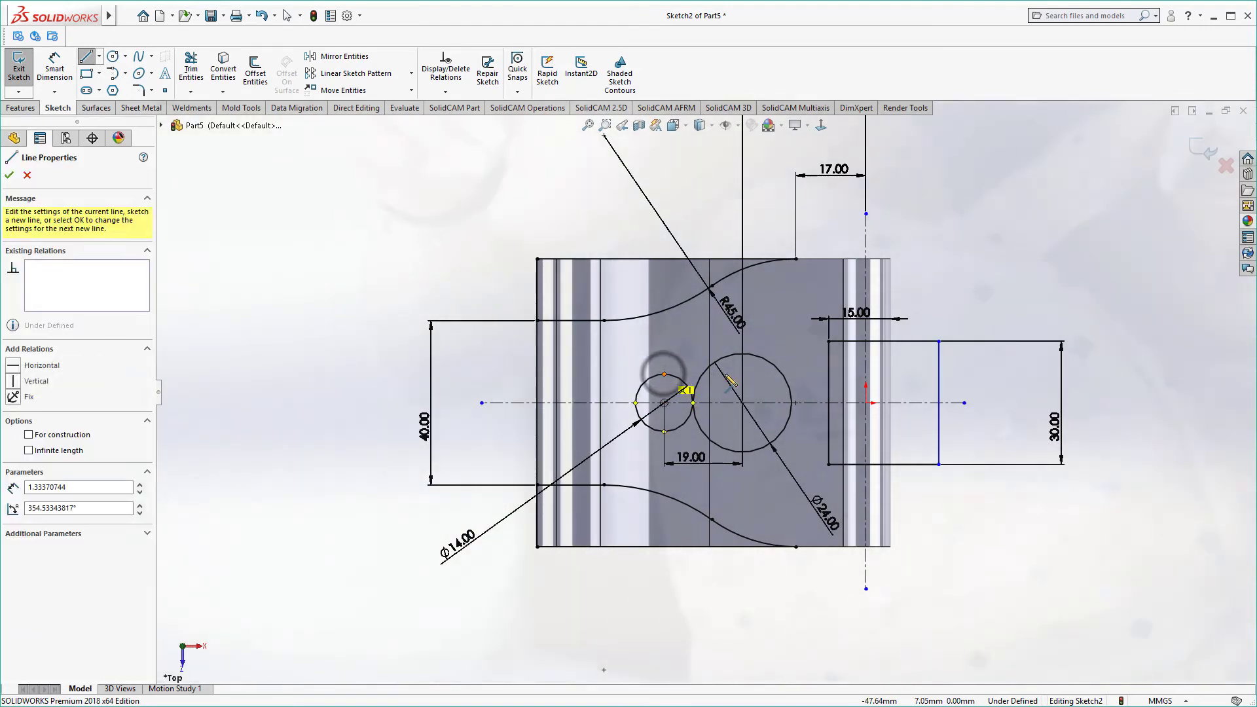
pyautogui.click(665, 374)
pyautogui.click(767, 373)
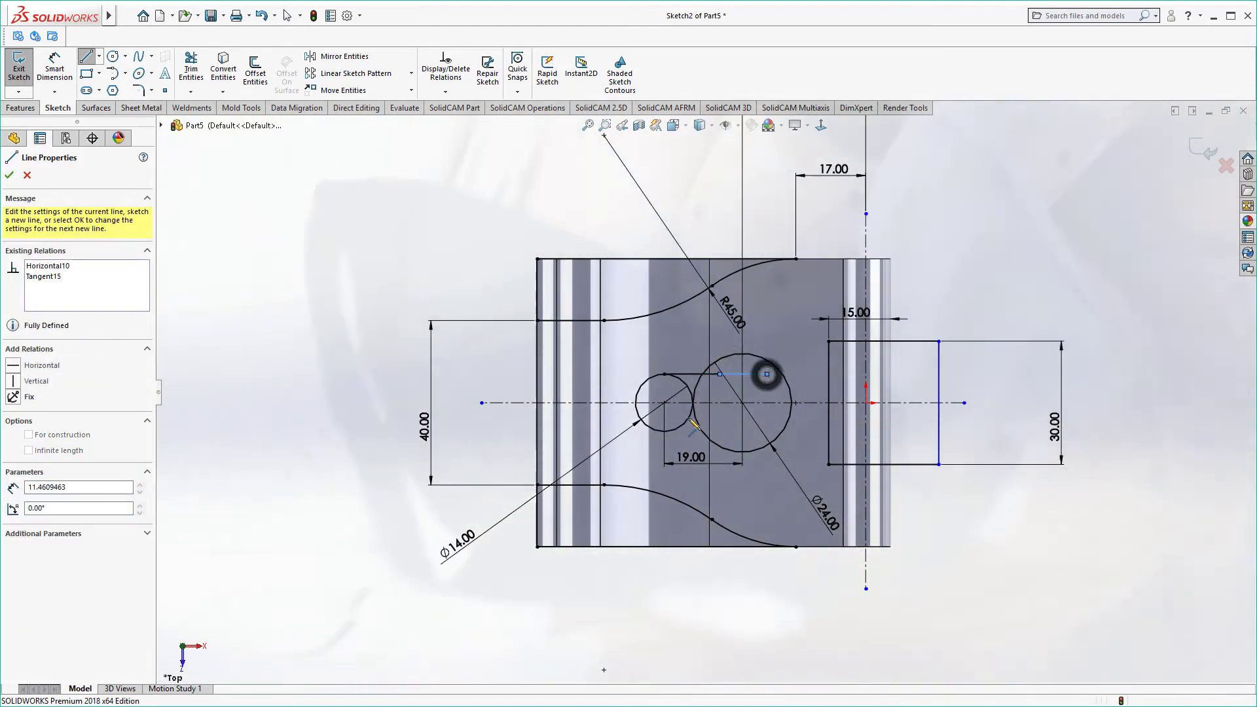
pyautogui.hotkey('ctrl', 'z')
pyautogui.click(720, 374)
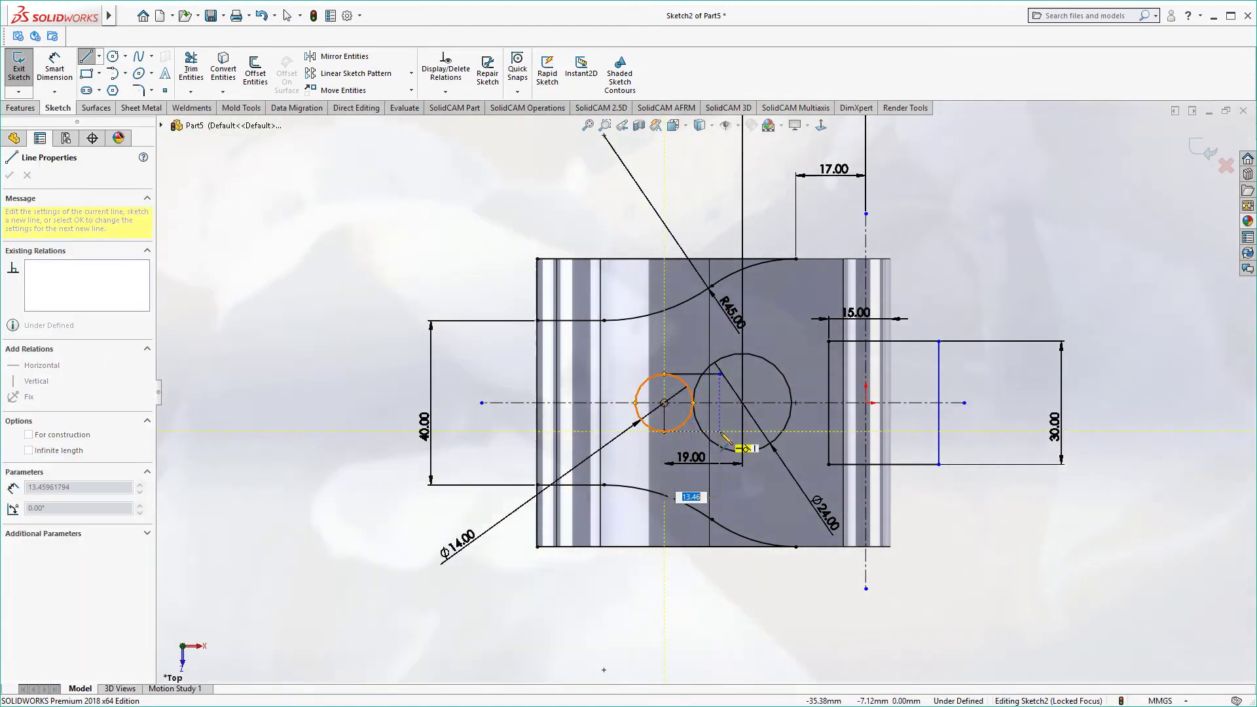
pyautogui.click(721, 432)
pyautogui.doubleClick(665, 432)
pyautogui.press('Escape')
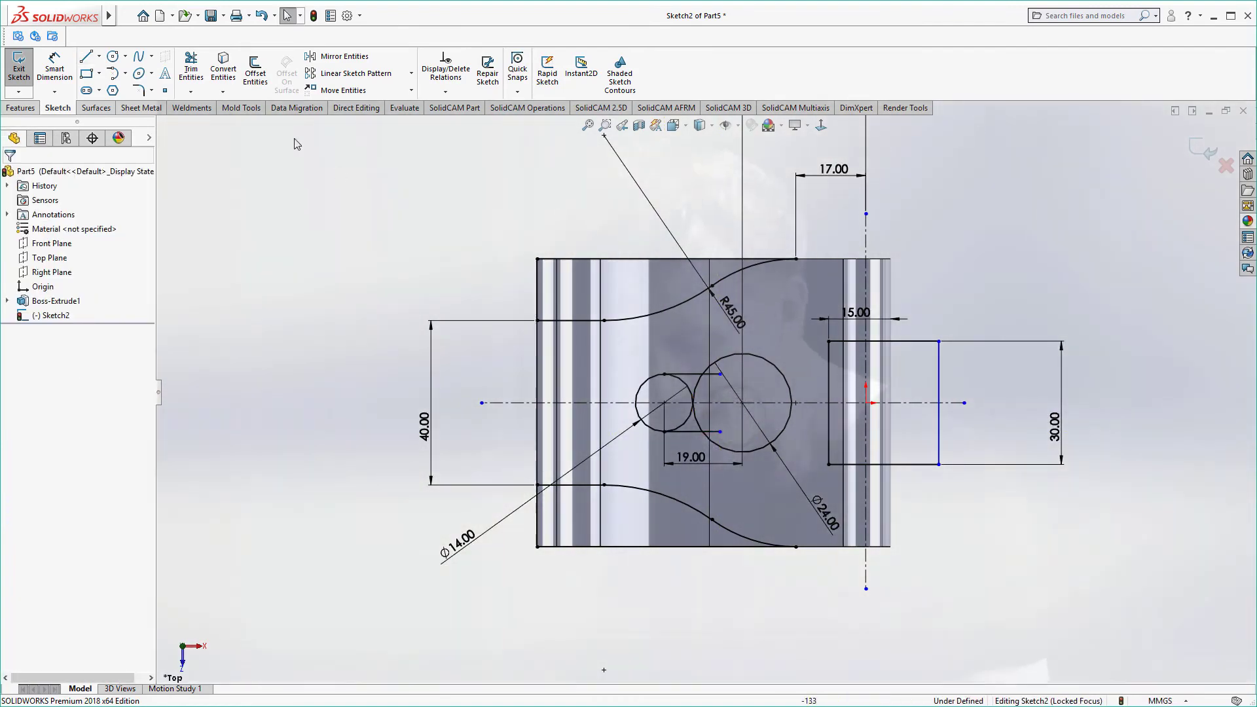
# Power-trim the inner circle arcs away, leaving one keyhole outline.
pyautogui.click(191, 65)
pyautogui.scroll(-1, 722, 383)
pyautogui.scroll(-1, 721, 383)
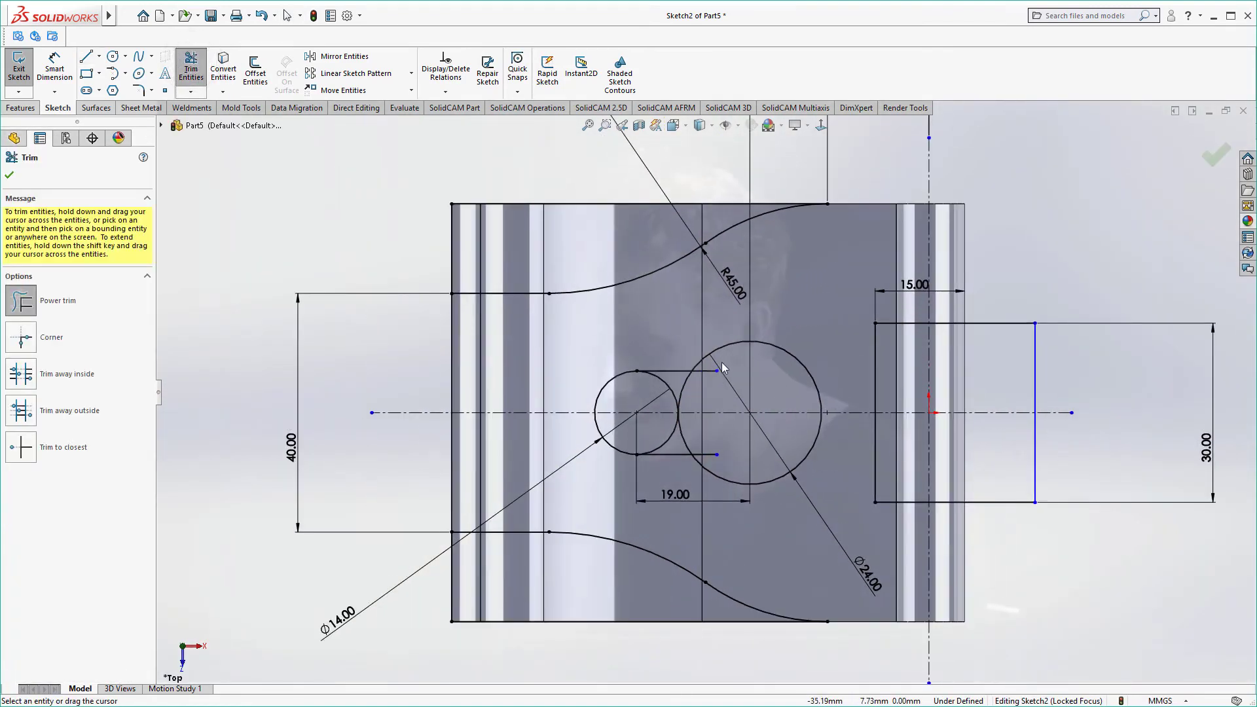
pyautogui.moveTo(650, 383)
pyautogui.mouseDown()
pyautogui.moveTo(730, 442)
pyautogui.moveTo(653, 426)
pyautogui.mouseUp()
pyautogui.scroll(3, 654, 427)
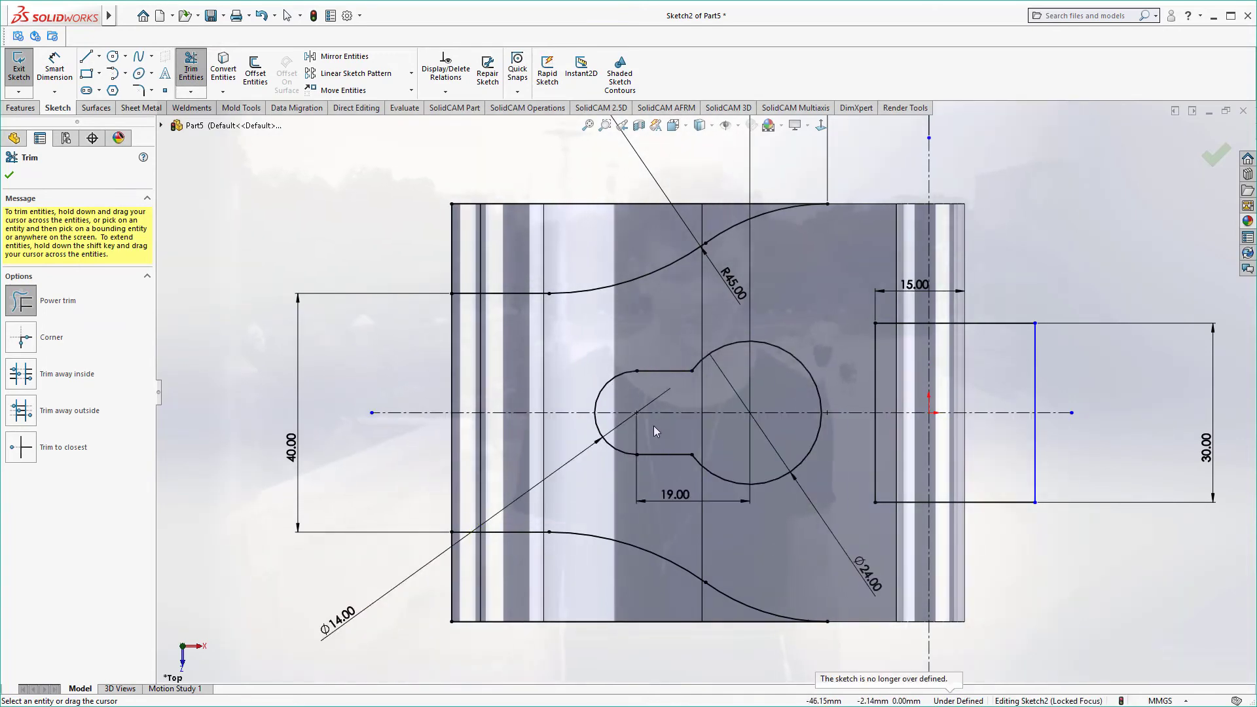
pyautogui.moveTo(666, 432)
pyautogui.mouseDown(button='middle')
pyautogui.moveTo(857, 267)
pyautogui.moveTo(876, 311)
pyautogui.mouseUp(button='middle')
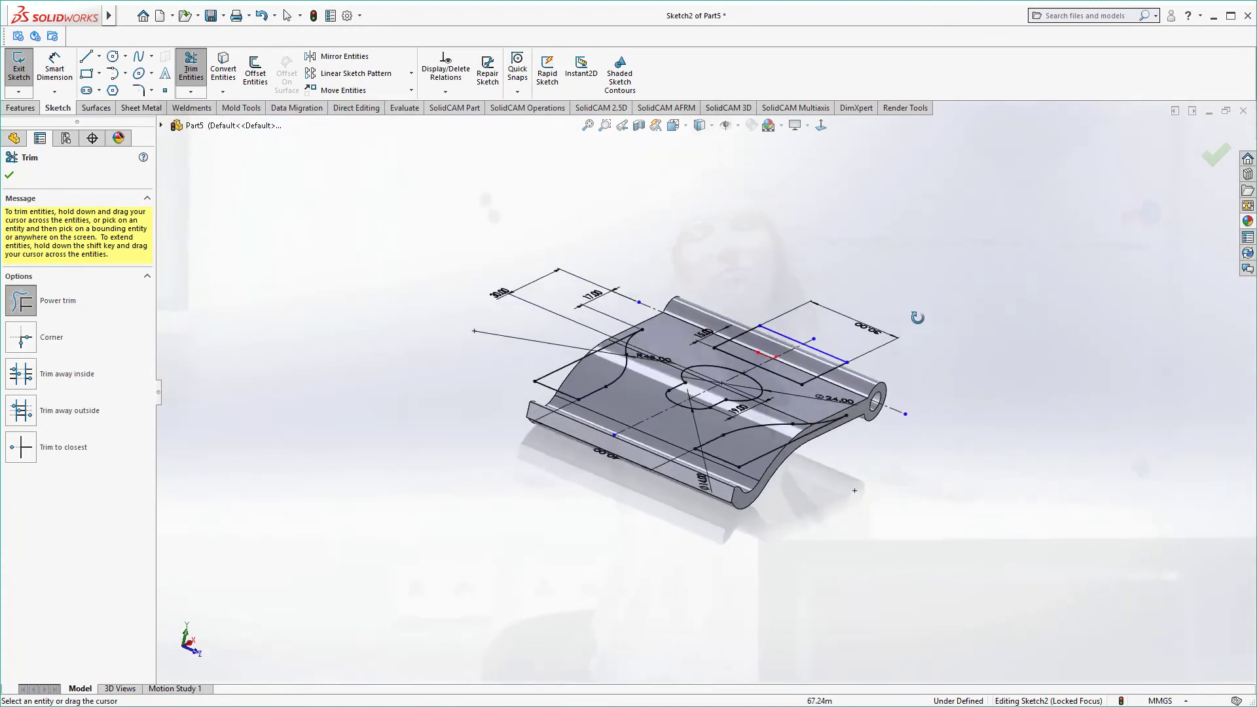
pyautogui.press('Escape')
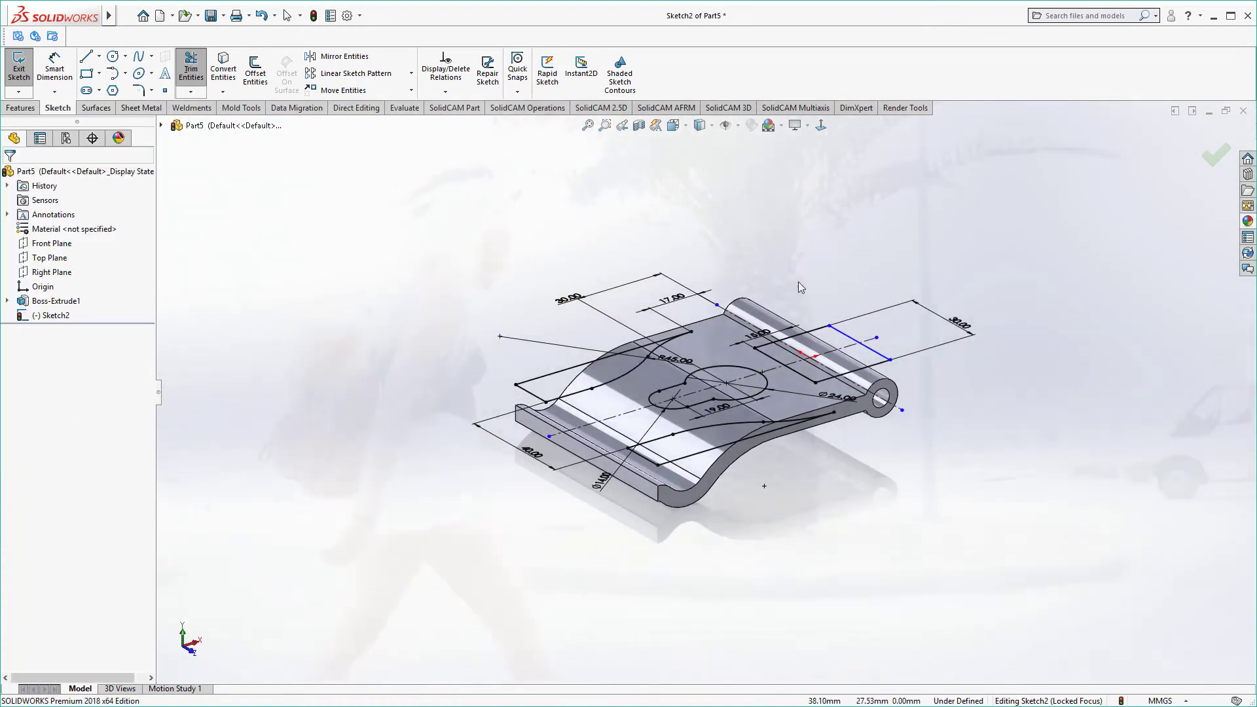
# Extrude-cut Sketch2 Through All - Both directions through the bracket.
pyautogui.click(22, 108)
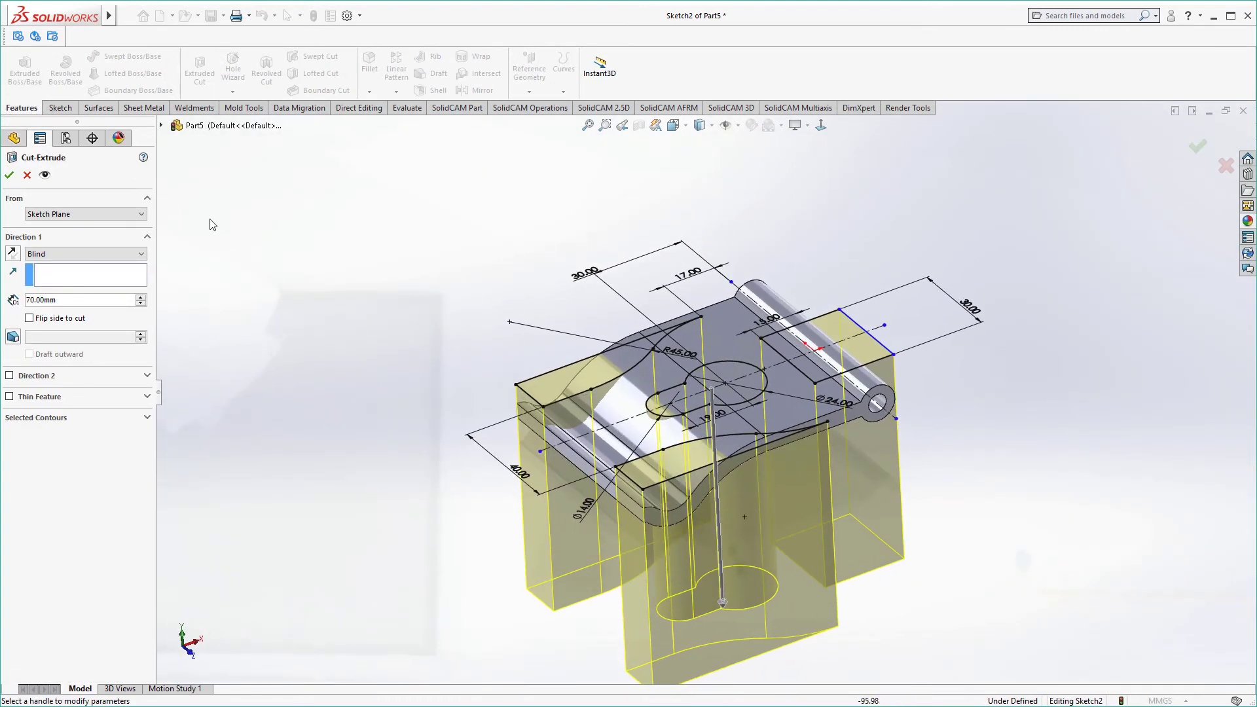
pyautogui.click(68, 253)
pyautogui.click(59, 284)
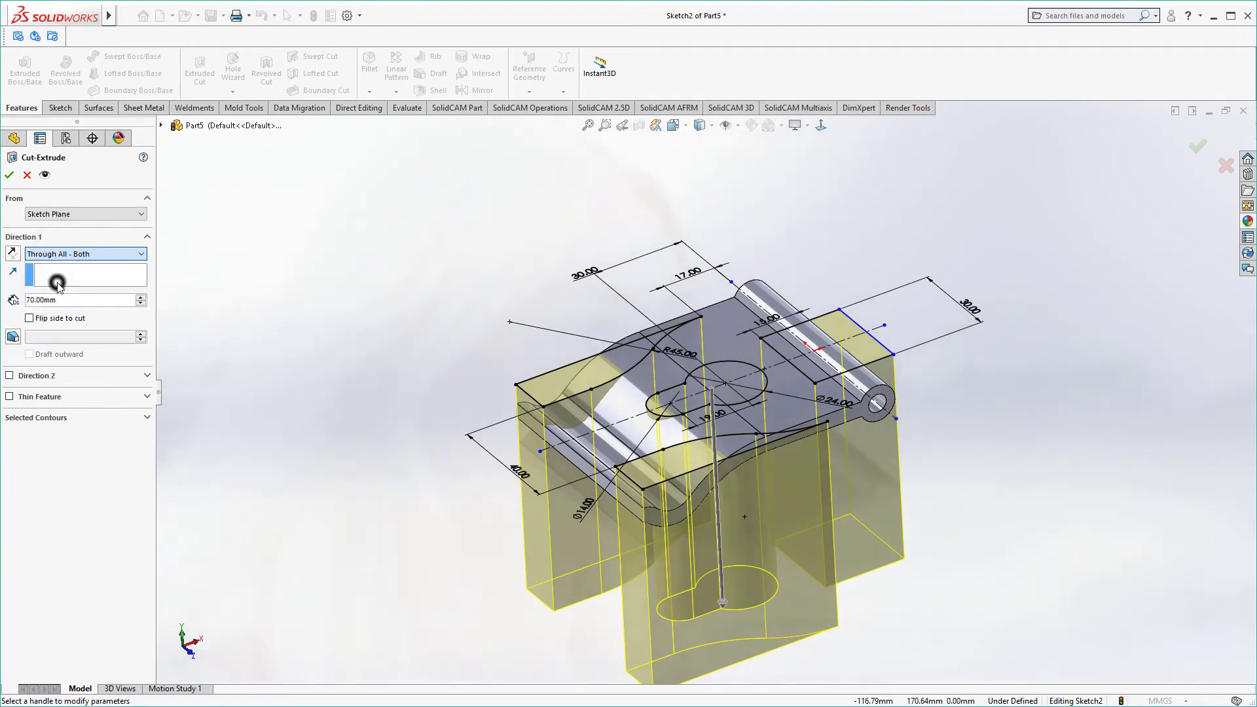
pyautogui.moveTo(338, 360)
pyautogui.mouseDown(button='middle')
pyautogui.moveTo(328, 275)
pyautogui.moveTo(289, 292)
pyautogui.mouseUp(button='middle')
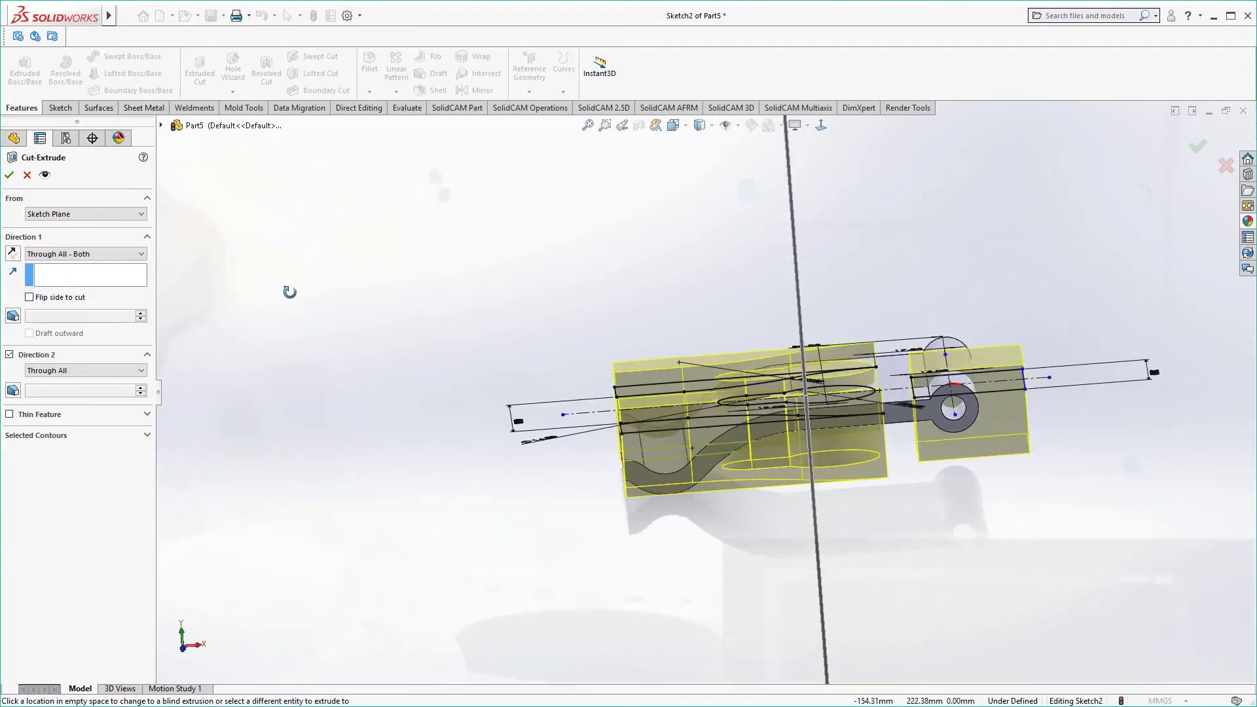
pyautogui.click(9, 175)
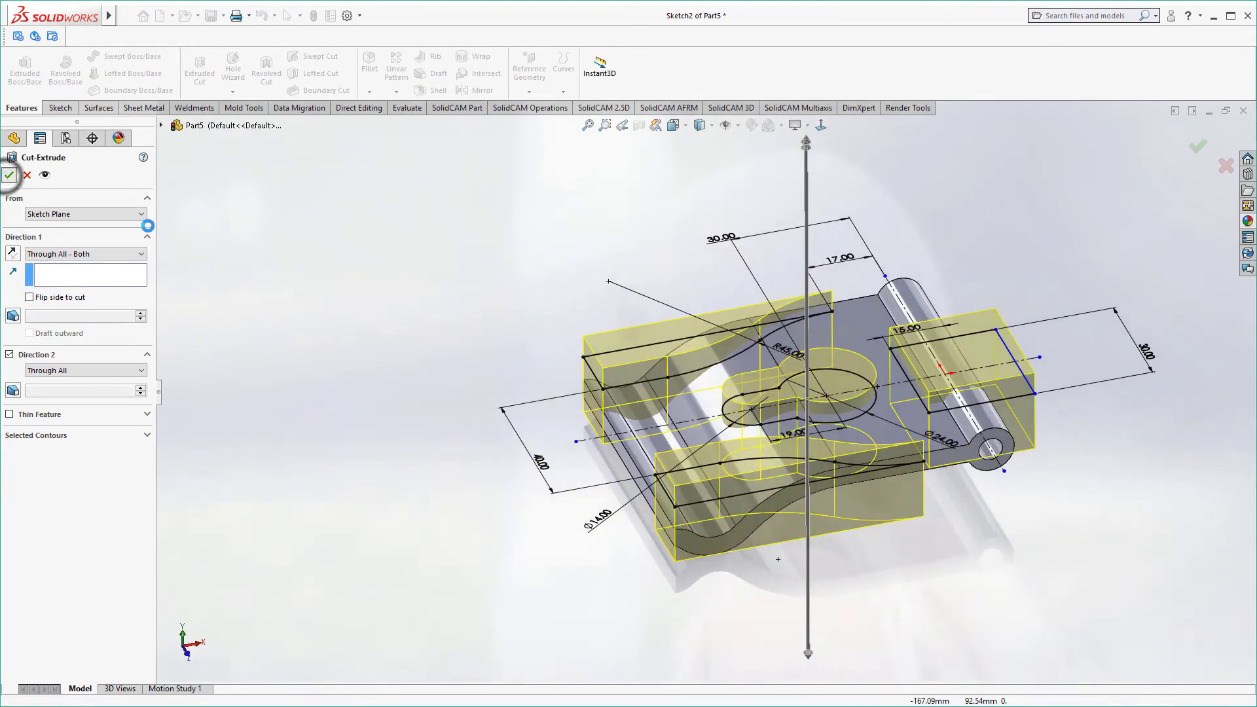